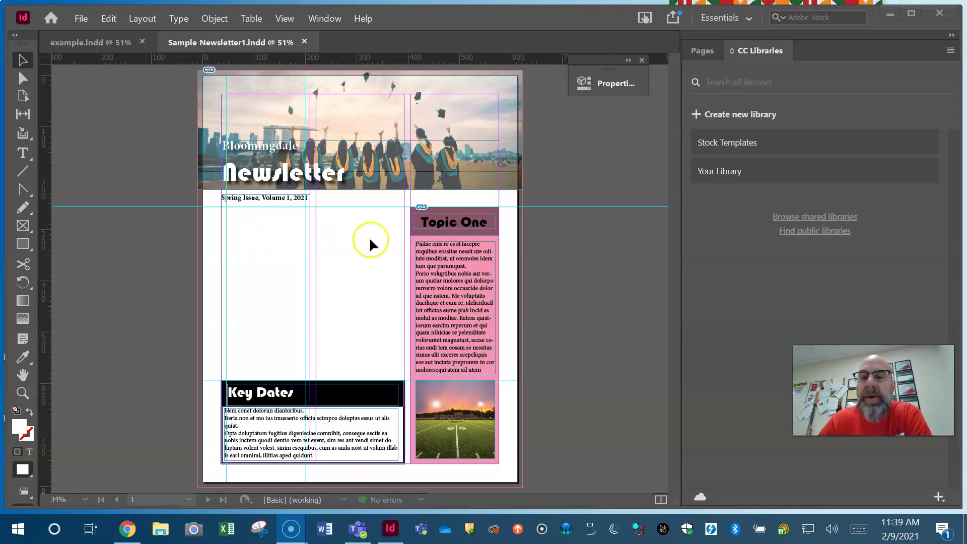
- Select the Topic One column group and ungroup it via Object > Ungroup
{"action": "left_click", "coordinate": [440, 241]}
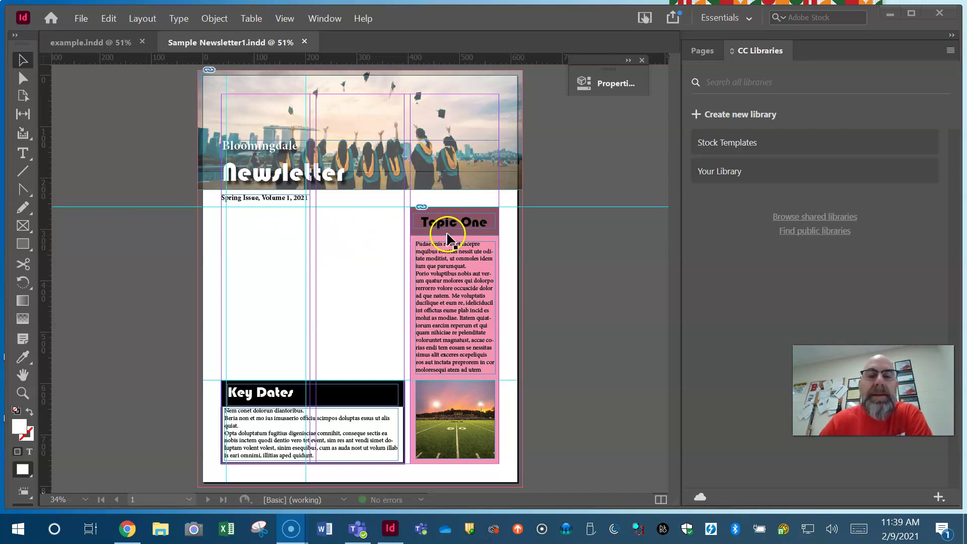
{"action": "left_click", "coordinate": [456, 253]}
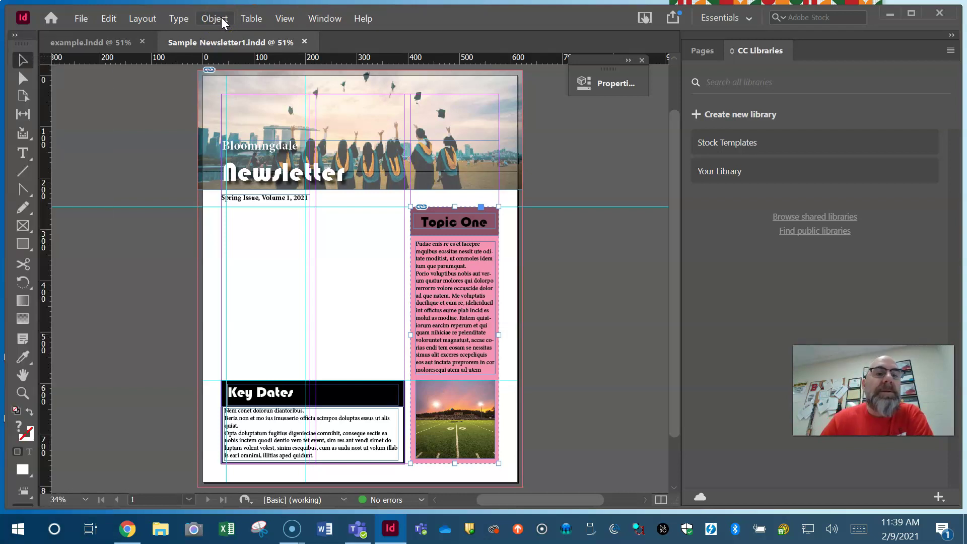
{"action": "left_click", "coordinate": [221, 17]}
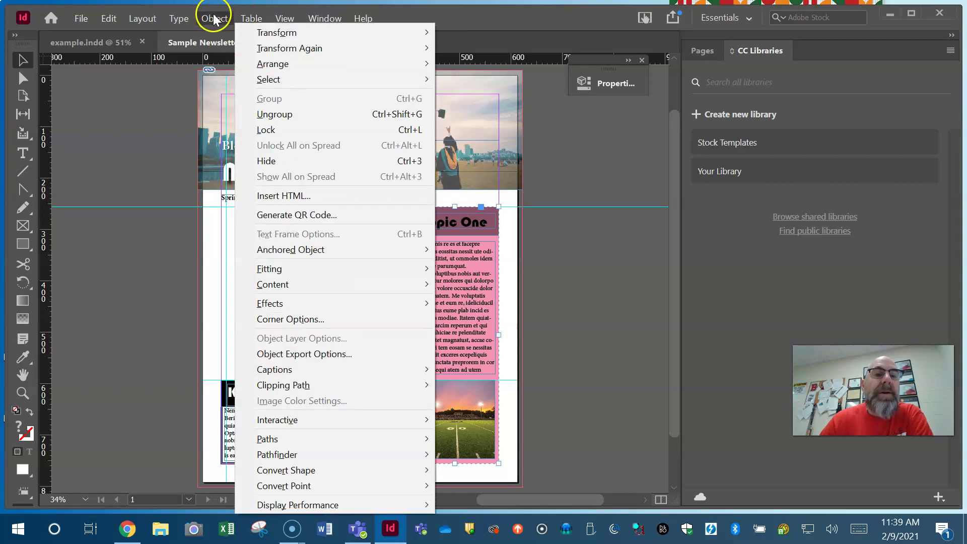
{"action": "left_click", "coordinate": [316, 115]}
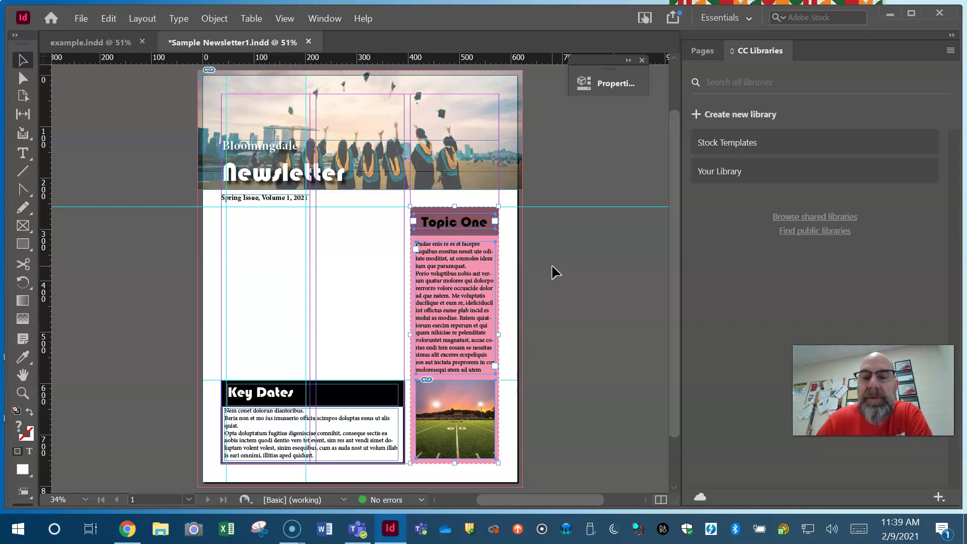
- Nudge the Topic One body text frame into the pink background, then marquee-select heading, text and photo
{"action": "left_click", "coordinate": [552, 265]}
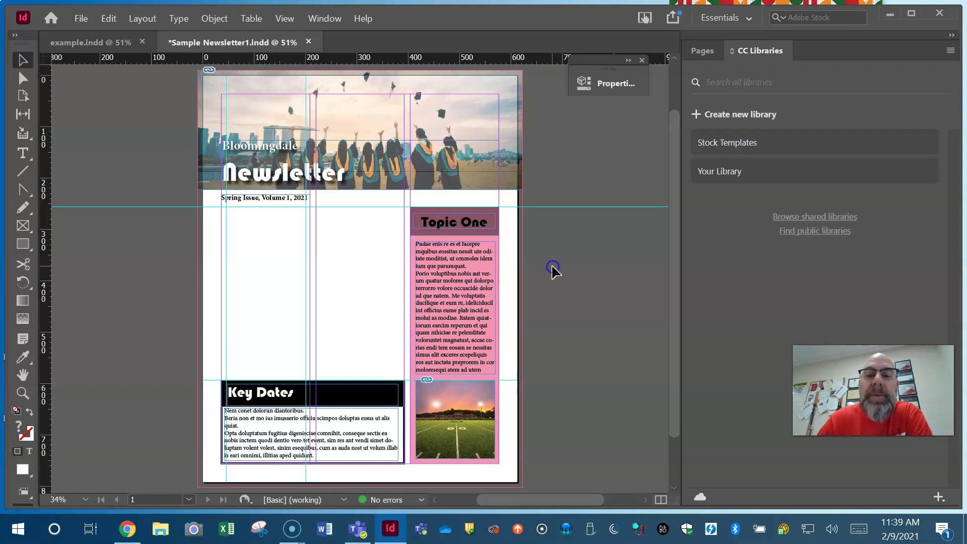
{"action": "left_click", "coordinate": [477, 255]}
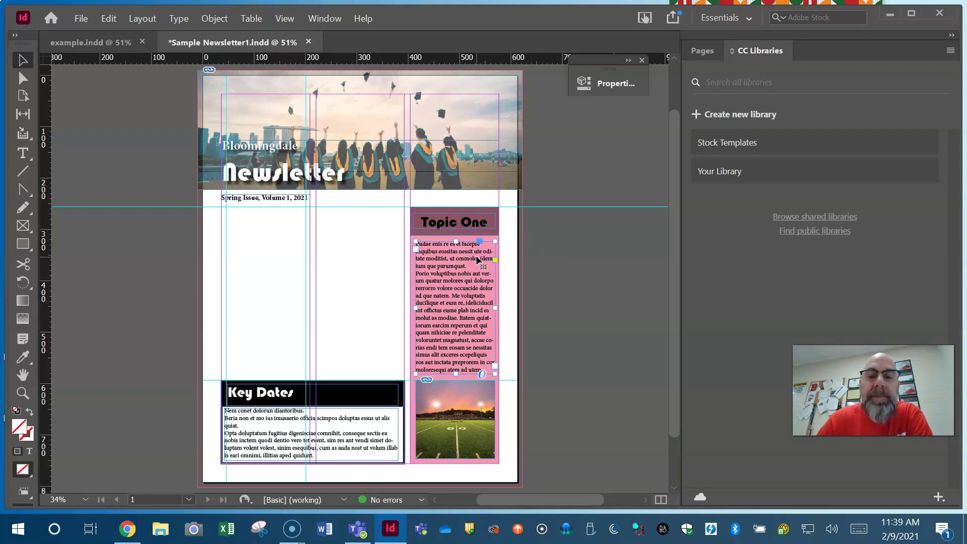
{"action": "key", "text": "shift+Right"}
{"action": "key", "text": "shift+Right"}
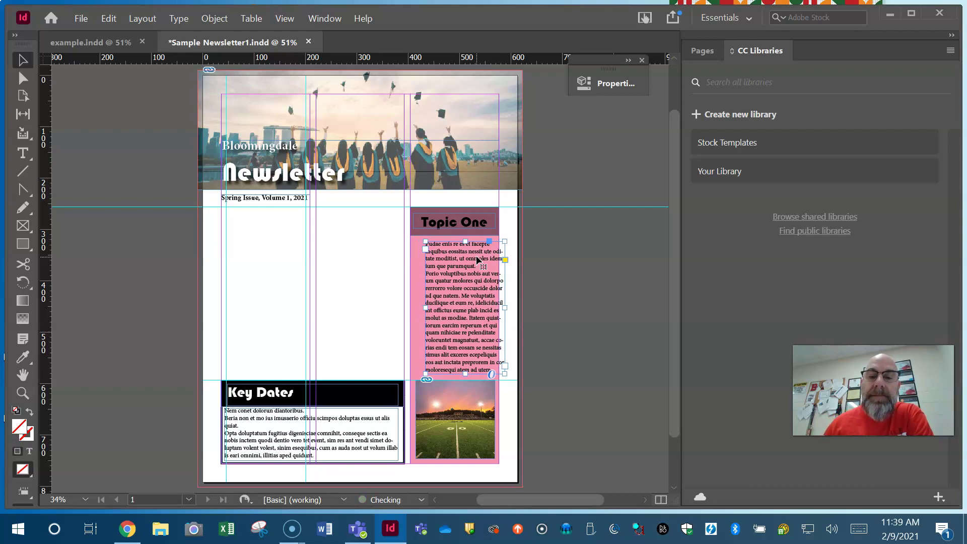
{"action": "key", "text": "Right"}
{"action": "key", "text": "Right"}
{"action": "key", "text": "Right"}
{"action": "key", "text": "Right"}
{"action": "key", "text": "Right"}
{"action": "key", "text": "Right"}
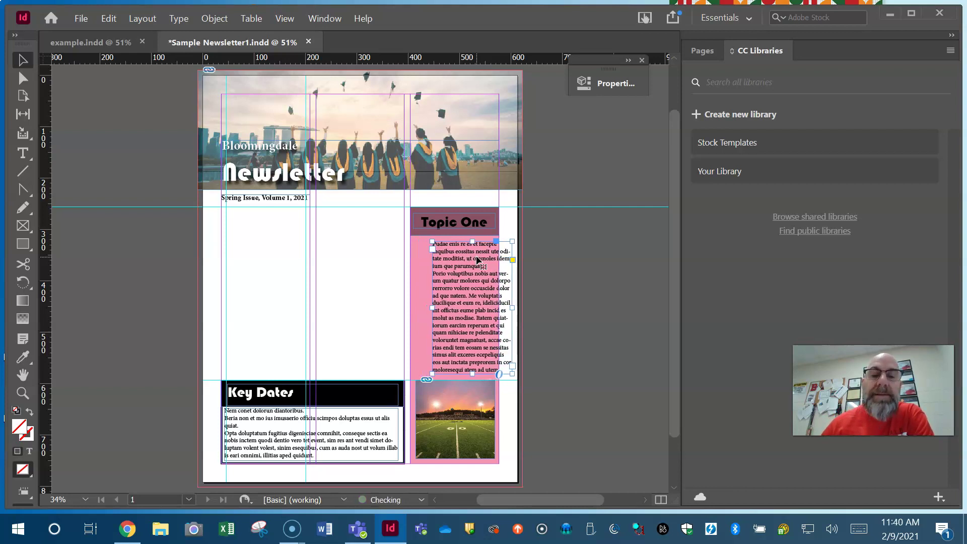
{"action": "key", "text": "Left"}
{"action": "key", "text": "Left"}
{"action": "key", "text": "Left"}
{"action": "key", "text": "Left"}
{"action": "key", "text": "Left"}
{"action": "key", "text": "Left"}
{"action": "key", "text": "Left"}
{"action": "key", "text": "Left"}
{"action": "key", "text": "Left"}
{"action": "key", "text": "Left"}
{"action": "key", "text": "Left"}
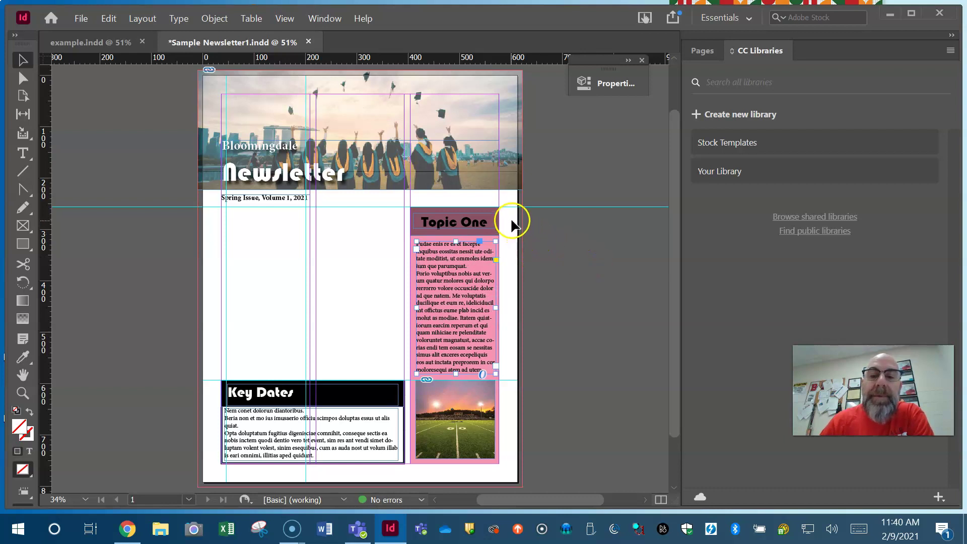
{"action": "left_click_drag", "start_coordinate": [511, 221], "coordinate": [450, 436]}
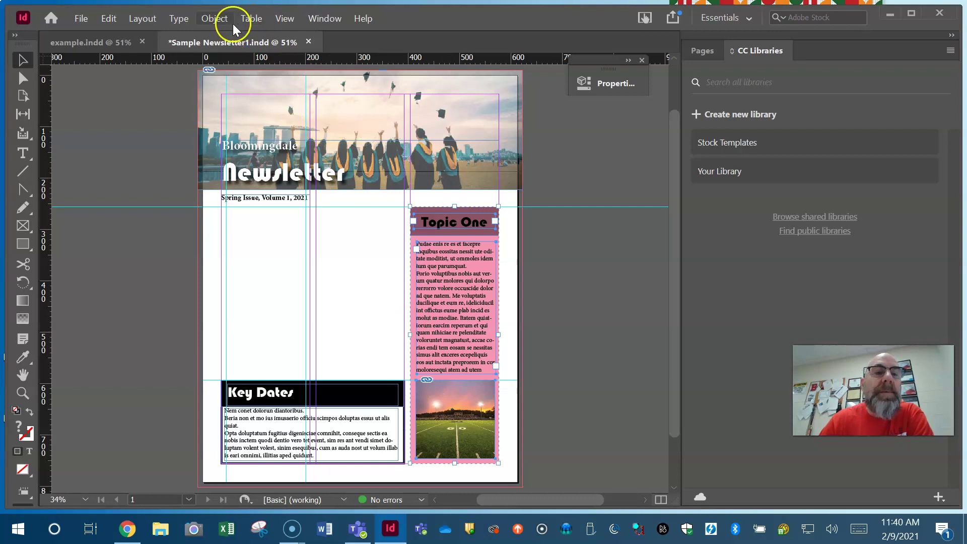
- Regroup the Topic One pieces and move the group off the page onto the right pasteboard
{"action": "left_click", "coordinate": [214, 20]}
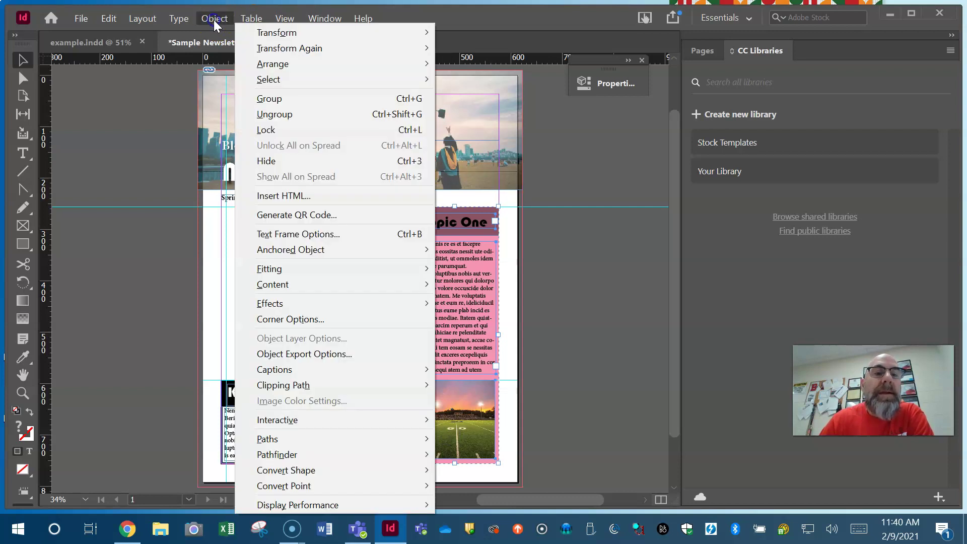
{"action": "left_click", "coordinate": [273, 100]}
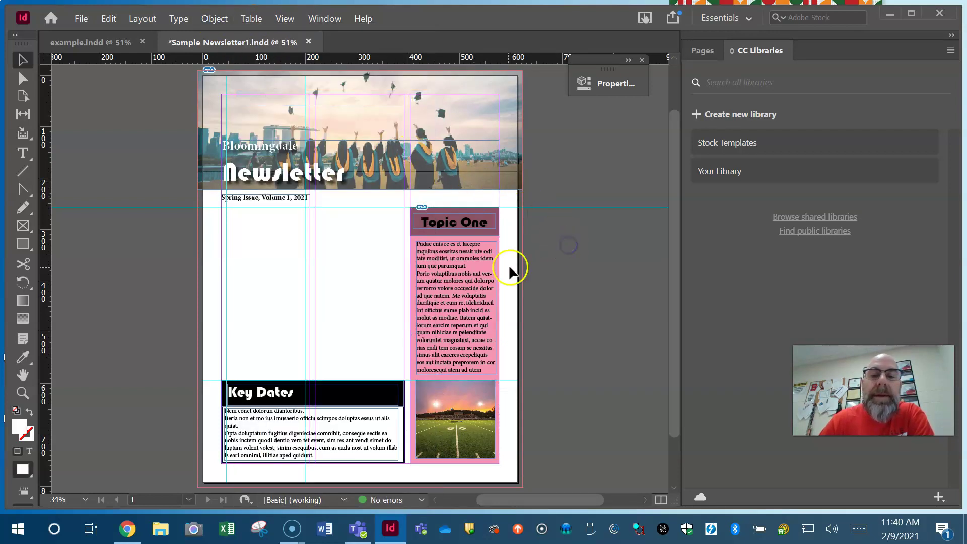
{"action": "left_click_drag", "start_coordinate": [480, 282], "coordinate": [623, 267]}
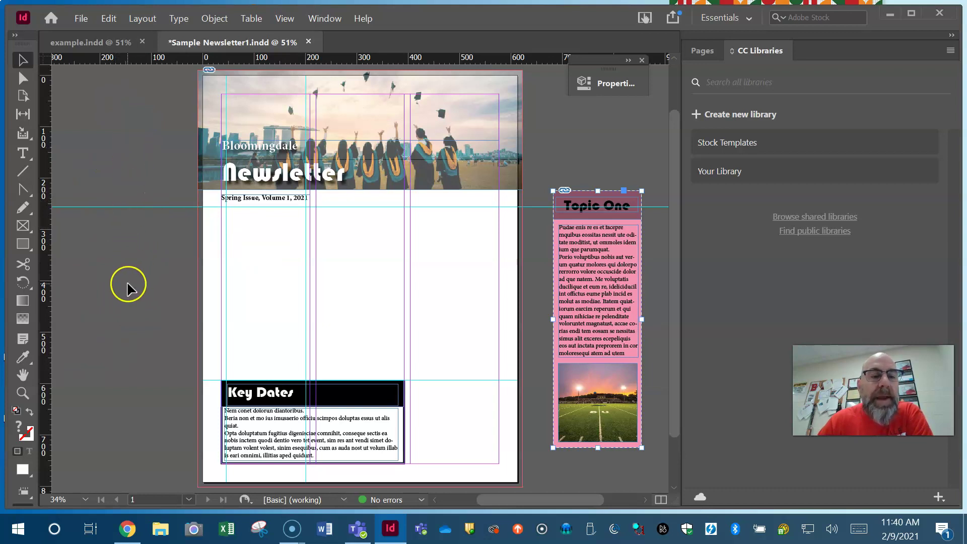
- Nudge the Key Dates box rightward with repeated arrow-key moves
{"action": "left_click", "coordinate": [338, 399]}
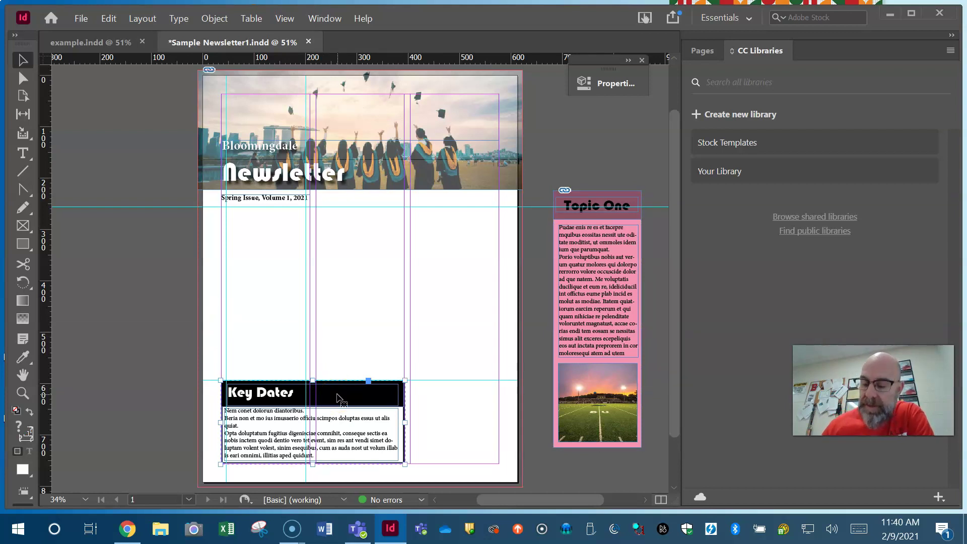
{"action": "key", "text": "Right"}
{"action": "key", "text": "Right"}
{"action": "key", "text": "Right"}
{"action": "key", "text": "Right"}
{"action": "key", "text": "Right"}
{"action": "key", "text": "Right"}
{"action": "key", "text": "Right"}
{"action": "key", "text": "Right"}
{"action": "key", "text": "Right"}
{"action": "key", "text": "Right"}
{"action": "key", "text": "Right"}
{"action": "key", "text": "Right"}
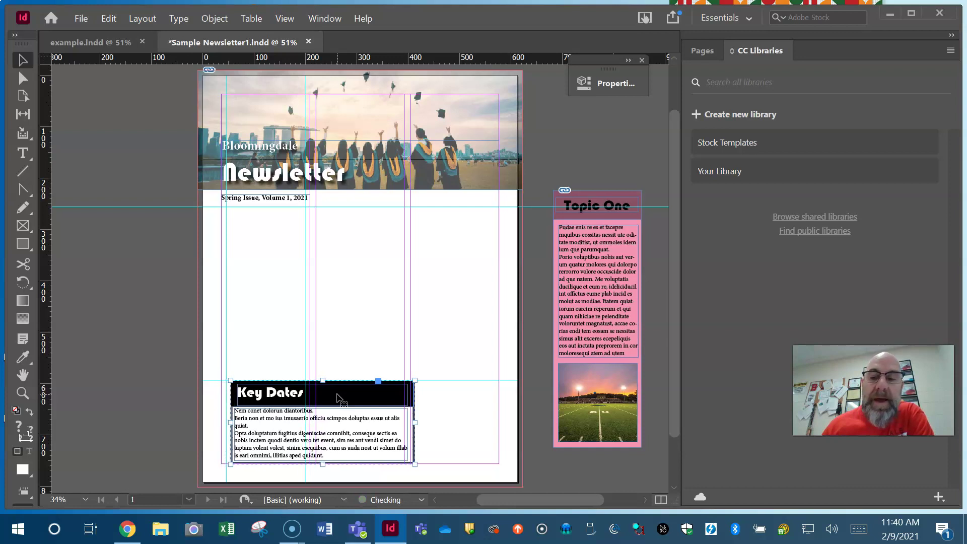
{"action": "key", "text": "Right"}
{"action": "key", "text": "Right"}
{"action": "key", "text": "Right"}
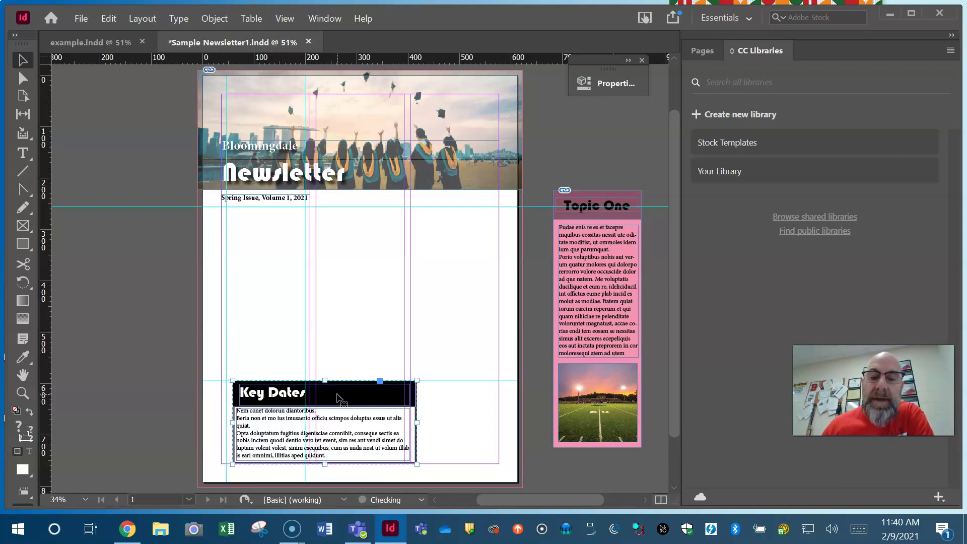
{"action": "key", "text": "Right"}
{"action": "key", "text": "Right"}
{"action": "key", "text": "Right"}
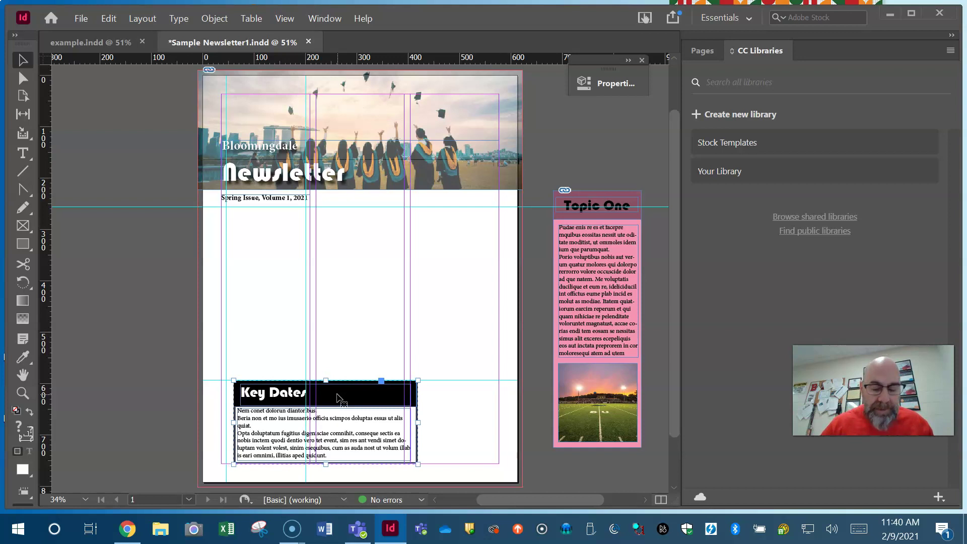
{"action": "key", "text": "Right"}
{"action": "key", "text": "Right"}
{"action": "key", "text": "Right"}
{"action": "key", "text": "Right"}
{"action": "key", "text": "Right"}
{"action": "key", "text": "Right"}
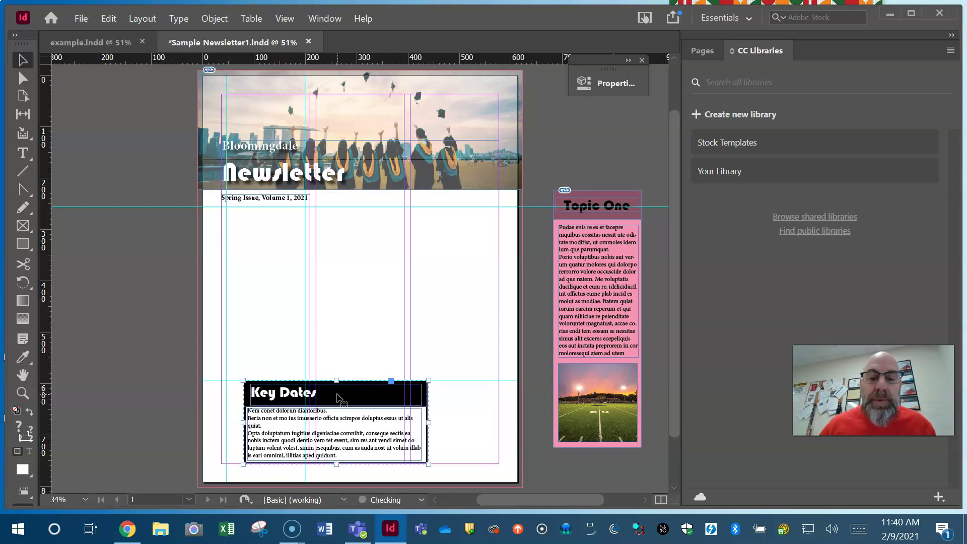
{"action": "key", "text": "Right"}
{"action": "key", "text": "Right"}
{"action": "key", "text": "Right"}
{"action": "key", "text": "Right"}
{"action": "key", "text": "Right"}
{"action": "key", "text": "Right"}
{"action": "key", "text": "Right"}
{"action": "key", "text": "Right"}
{"action": "key", "text": "Right"}
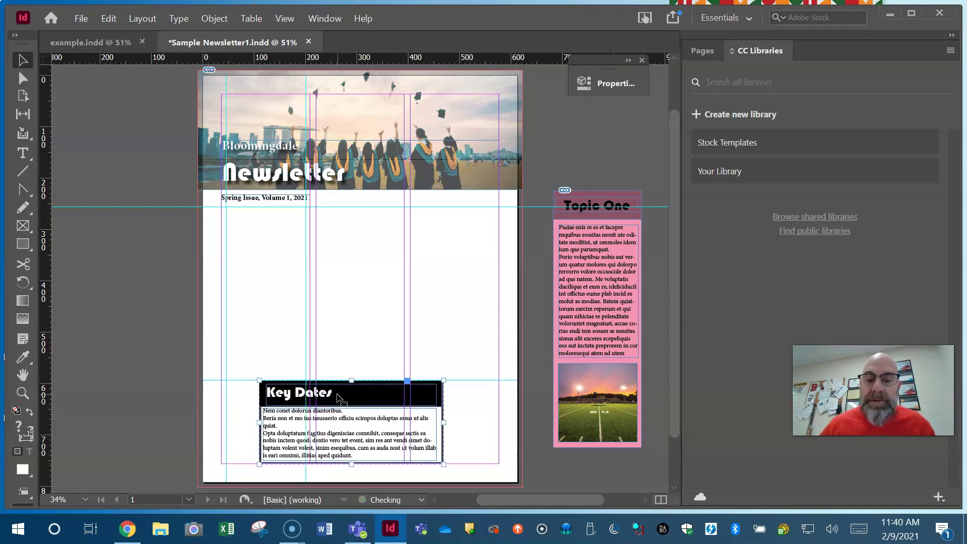
{"action": "key", "text": "Right"}
{"action": "key", "text": "Right"}
{"action": "key", "text": "Right"}
{"action": "key", "text": "Right"}
{"action": "key", "text": "Right"}
{"action": "key", "text": "Right"}
{"action": "key", "text": "Right"}
{"action": "key", "text": "Right"}
{"action": "key", "text": "Right"}
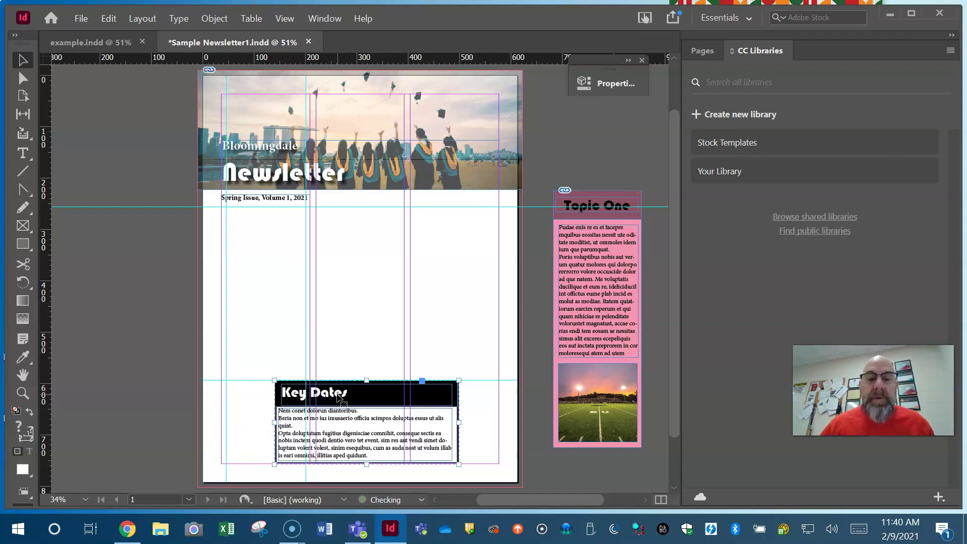
{"action": "key", "text": "Right"}
{"action": "key", "text": "Right"}
{"action": "key", "text": "Right"}
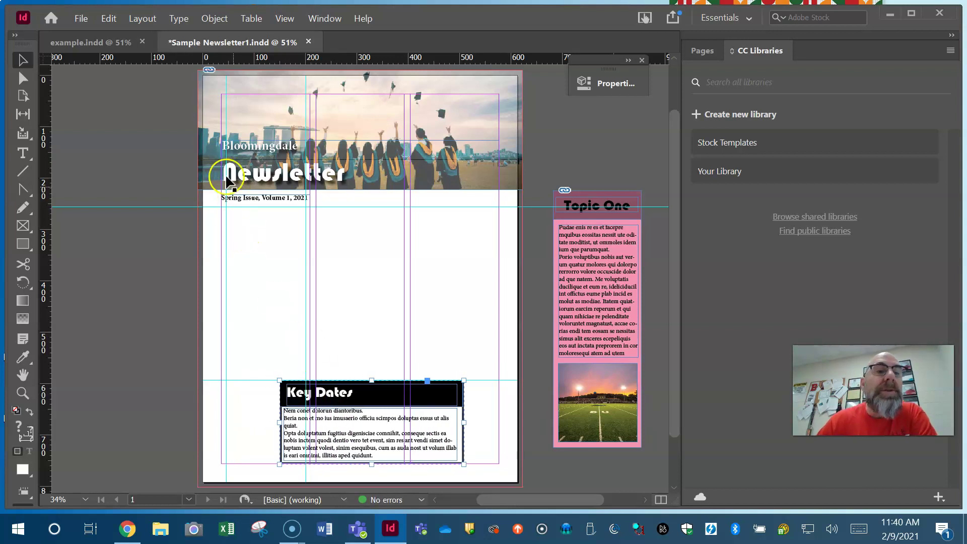
{"action": "left_click", "coordinate": [109, 20]}
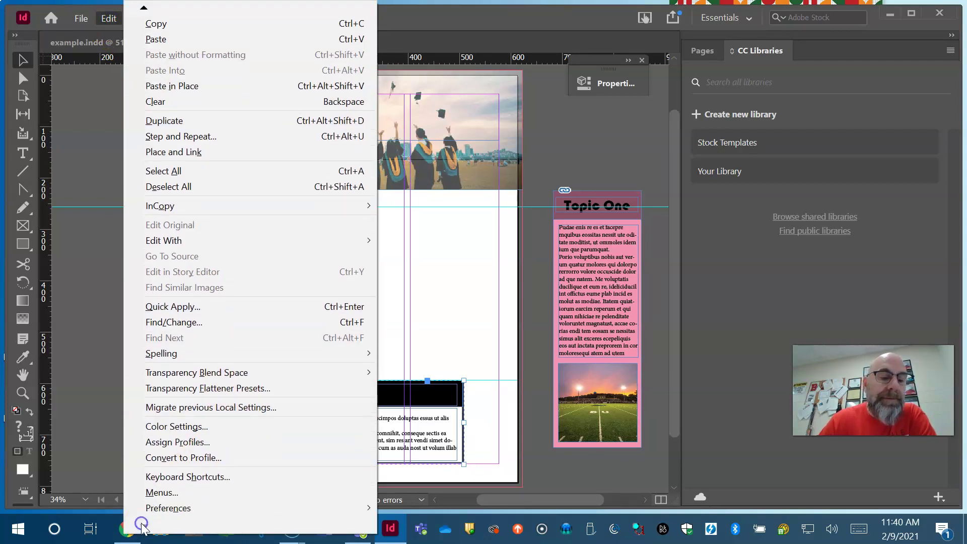
{"action": "mouse_move", "coordinate": [168, 508]}
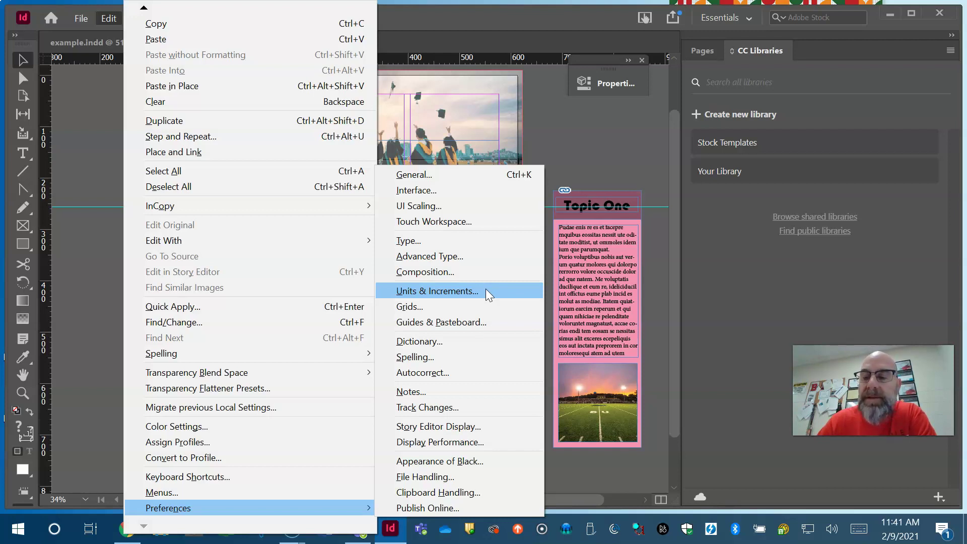
{"action": "left_click", "coordinate": [611, 134]}
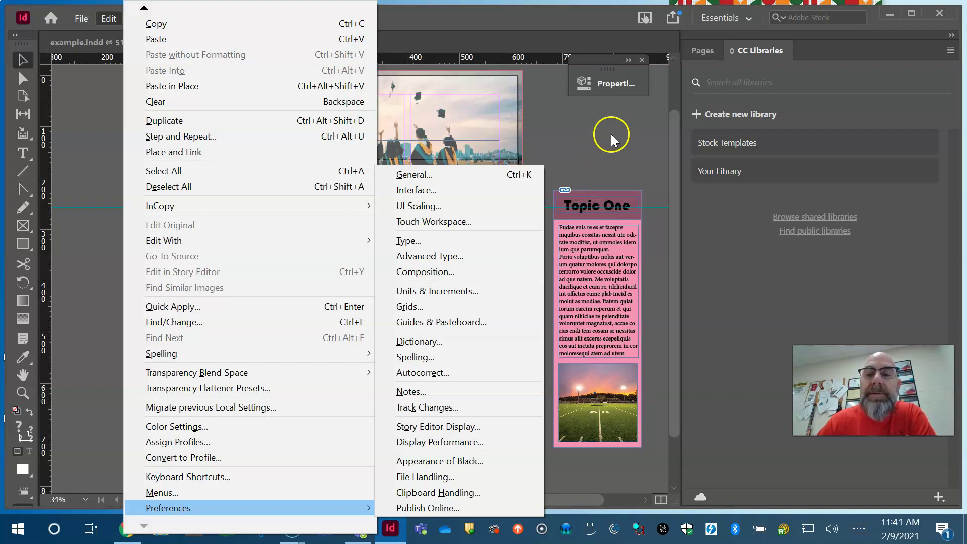
{"action": "left_click", "coordinate": [603, 236]}
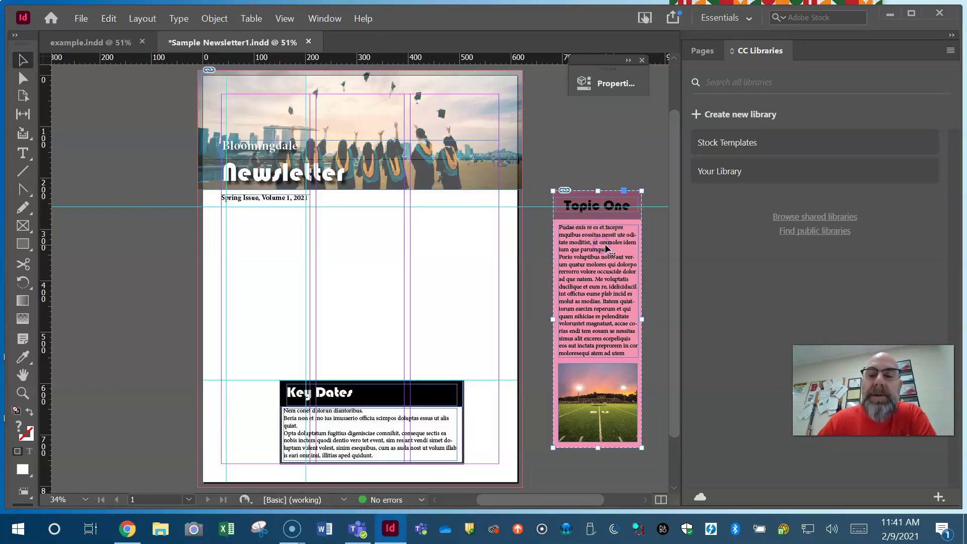
- Bring the Topic One column back onto the page and settle it in the left column
{"action": "mouse_move", "coordinate": [602, 237]}
{"action": "left_mouse_down"}
{"action": "mouse_move", "coordinate": [385, 250]}
{"action": "mouse_move", "coordinate": [281, 272]}
{"action": "left_mouse_up"}
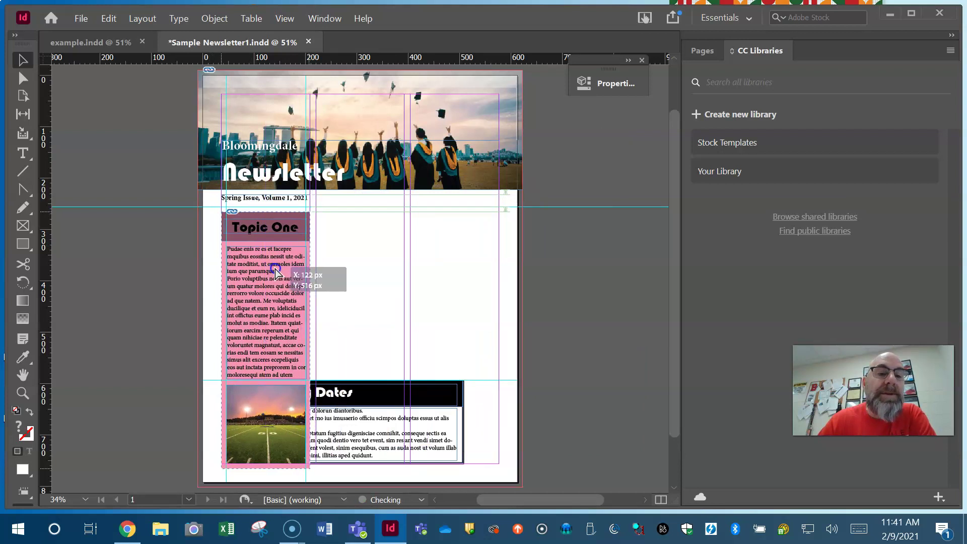
{"action": "left_click_drag", "start_coordinate": [281, 272], "coordinate": [276, 273]}
{"action": "key", "text": "Up"}
{"action": "key", "text": "Up"}
{"action": "key", "text": "Up"}
{"action": "key", "text": "Up"}
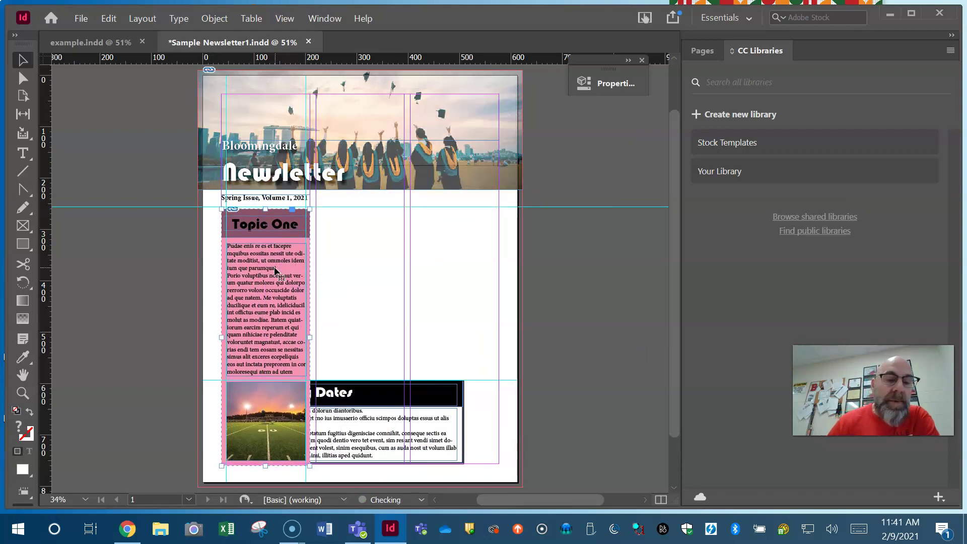
{"action": "key", "text": "Up"}
{"action": "key", "text": "Up"}
{"action": "key", "text": "Up"}
{"action": "key", "text": "Up"}
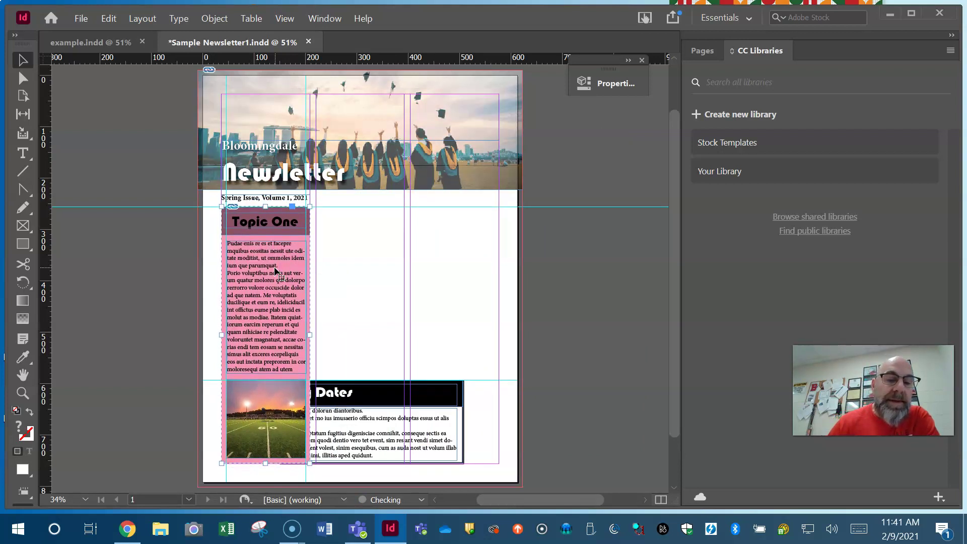
{"action": "key", "text": "Down"}
{"action": "key", "text": "Down"}
{"action": "key", "text": "Down"}
{"action": "left_click", "coordinate": [282, 272]}
- Nudge the Key Dates box right, clear of the photo, then switch to the example.indd newsletter
{"action": "left_click", "coordinate": [382, 395]}
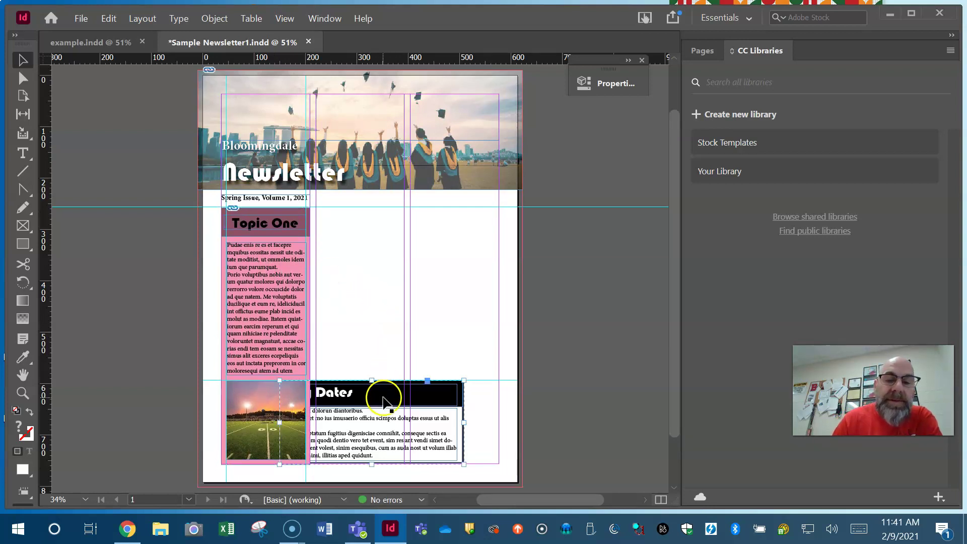
{"action": "key", "text": "Right"}
{"action": "key", "text": "Right"}
{"action": "key", "text": "Right"}
{"action": "key", "text": "Right"}
{"action": "key", "text": "Right"}
{"action": "key", "text": "Right"}
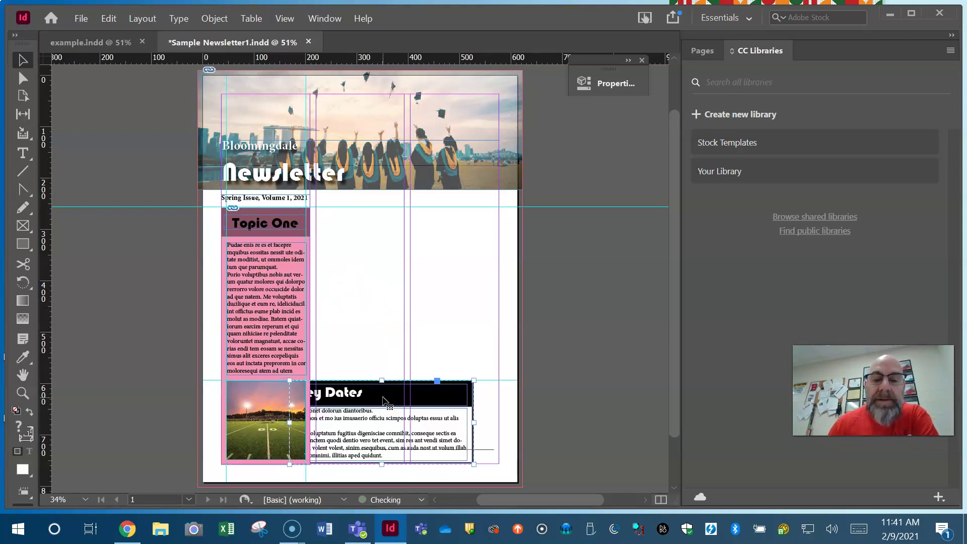
{"action": "key", "text": "Right"}
{"action": "key", "text": "Right"}
{"action": "key", "text": "Right"}
{"action": "key", "text": "Right"}
{"action": "key", "text": "Right"}
{"action": "key", "text": "Right"}
{"action": "key", "text": "Right"}
{"action": "key", "text": "Right"}
{"action": "key", "text": "Right"}
{"action": "key", "text": "Right"}
{"action": "key", "text": "Right"}
{"action": "key", "text": "Right"}
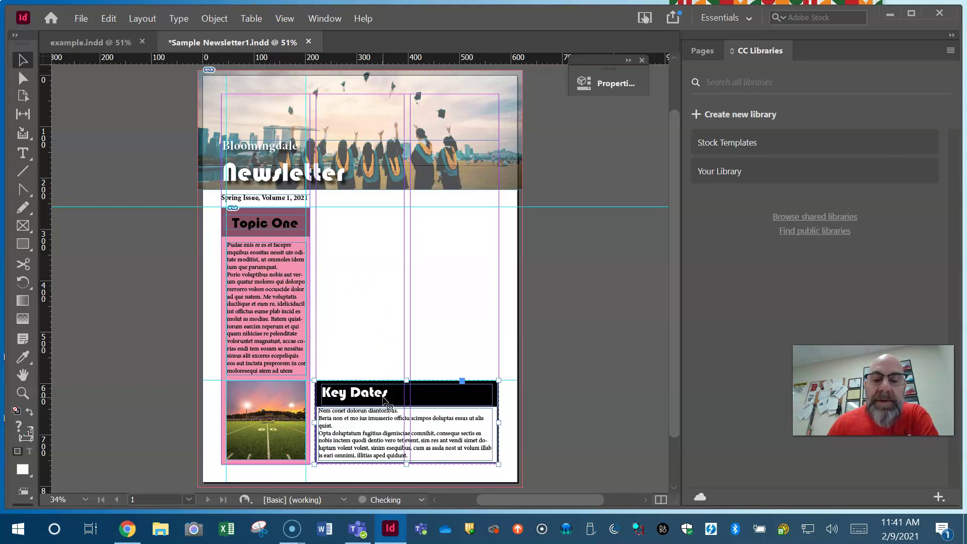
{"action": "key", "text": "Right"}
{"action": "key", "text": "Right"}
{"action": "key", "text": "Right"}
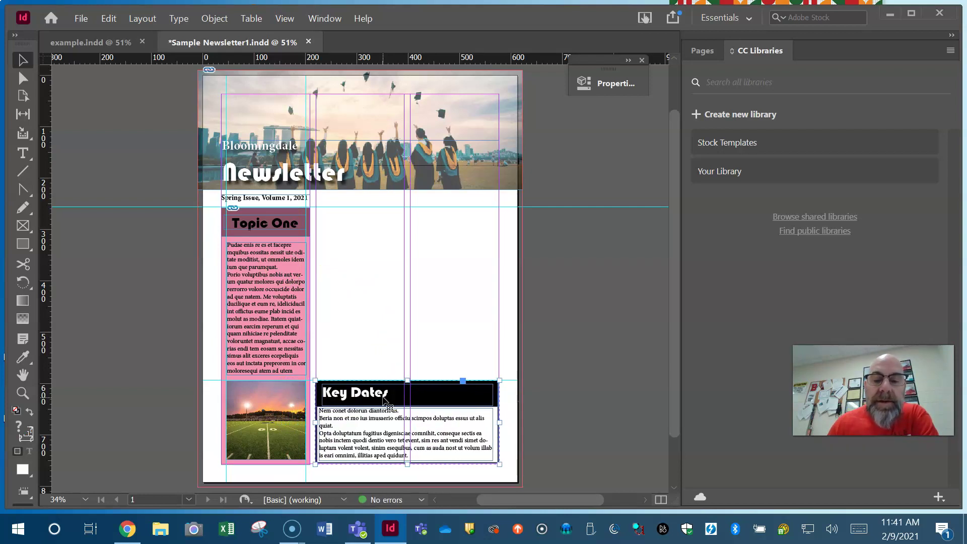
{"action": "left_click", "coordinate": [588, 345]}
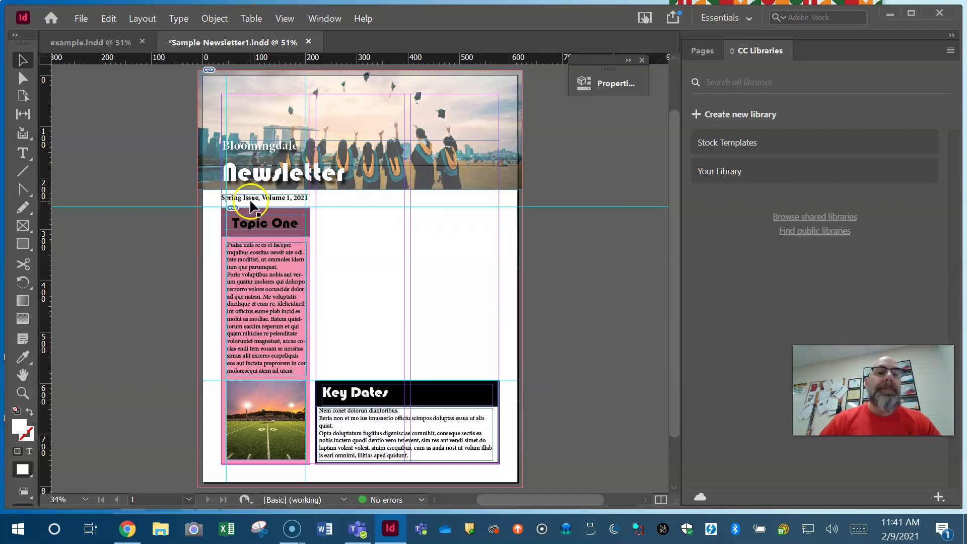
{"action": "left_click", "coordinate": [111, 39]}
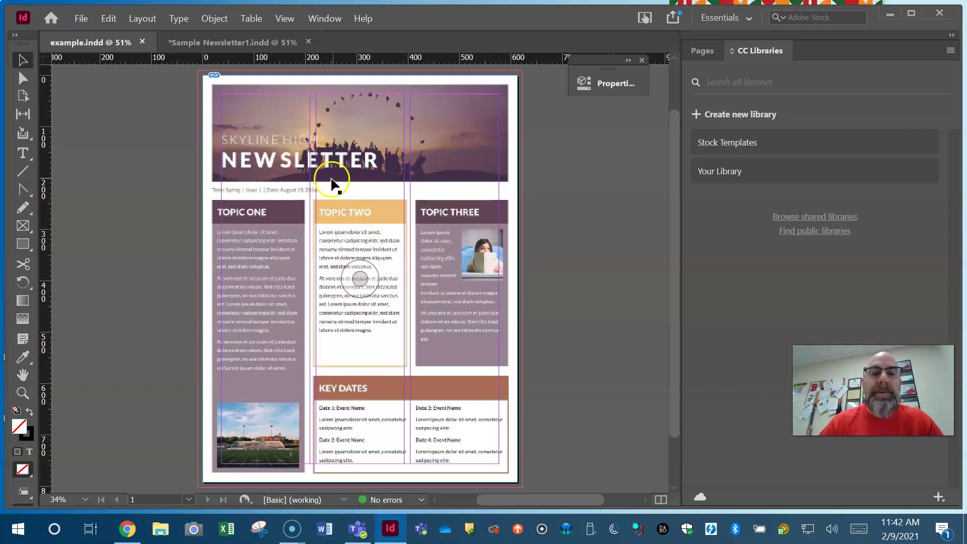
- Switch back to the Sample Newsletter1.indd document tab
{"action": "left_click", "coordinate": [217, 42]}
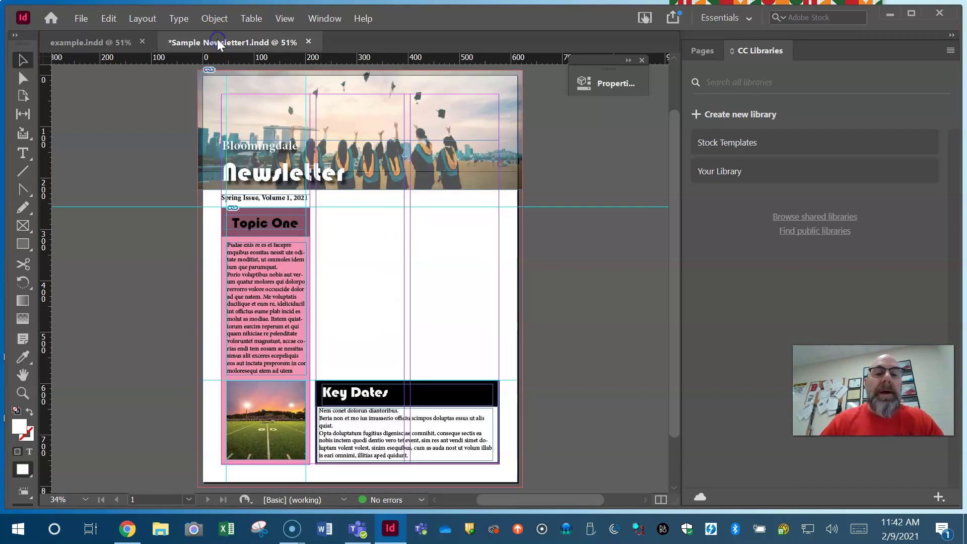
- With the Rectangle tool chosen, set the fill to pale lilac d9b6ed in the Color Picker
{"action": "left_click", "coordinate": [24, 244]}
{"action": "left_click", "coordinate": [18, 424]}
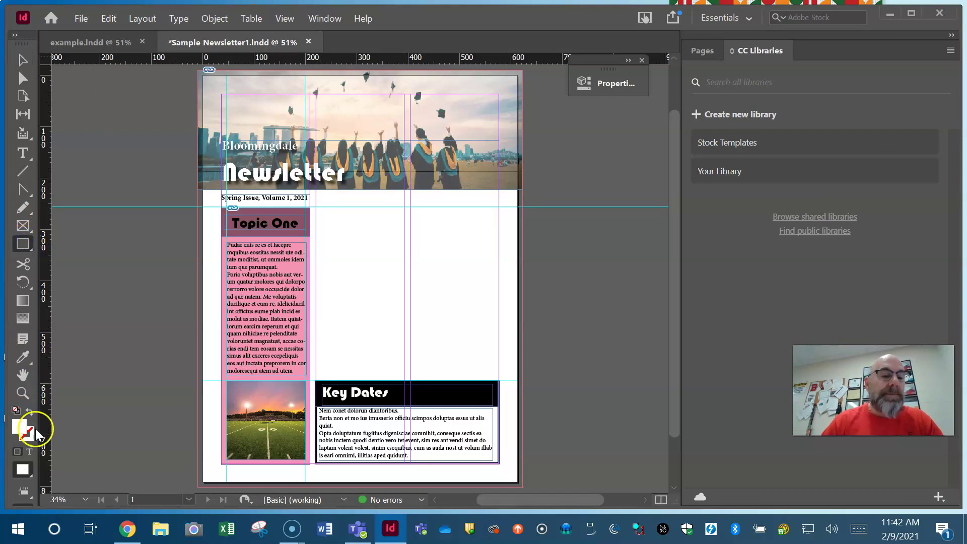
{"action": "double_click", "coordinate": [18, 425]}
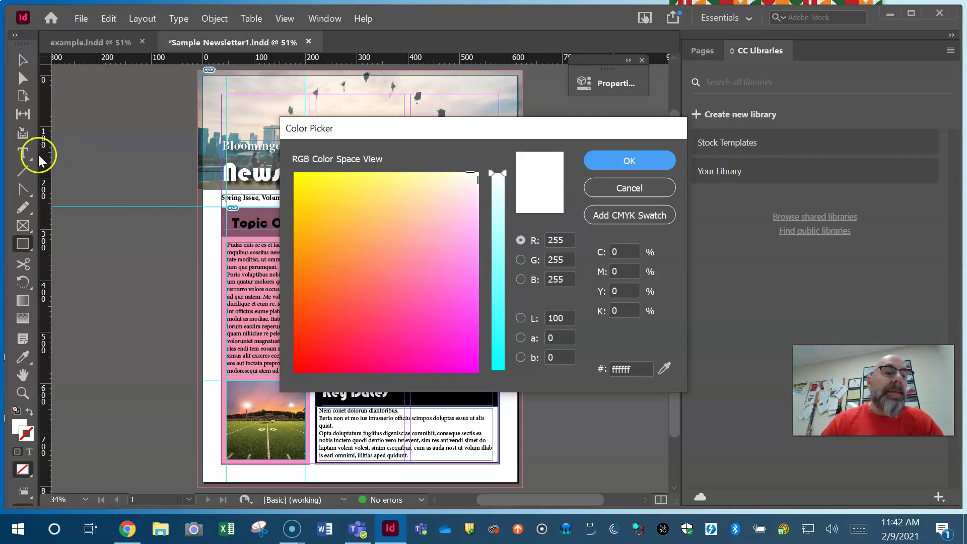
{"action": "left_click", "coordinate": [456, 315]}
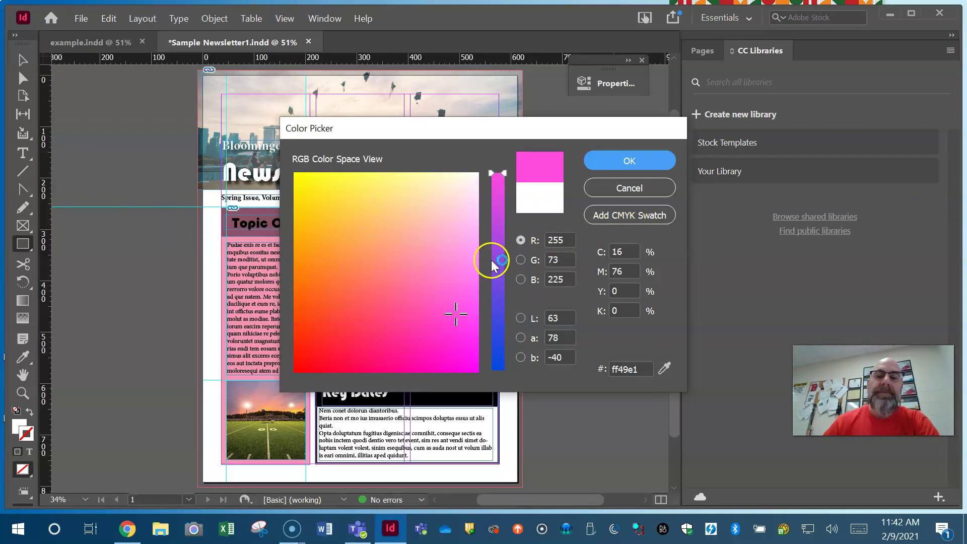
{"action": "left_click_drag", "start_coordinate": [494, 273], "coordinate": [499, 298]}
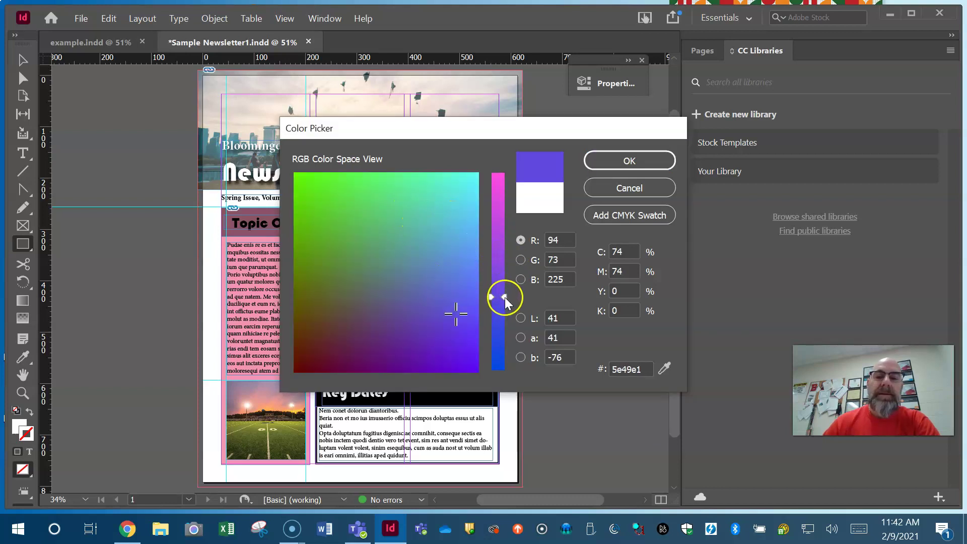
{"action": "mouse_move", "coordinate": [505, 296]}
{"action": "left_mouse_down"}
{"action": "mouse_move", "coordinate": [512, 233]}
{"action": "mouse_move", "coordinate": [501, 205]}
{"action": "left_mouse_up"}
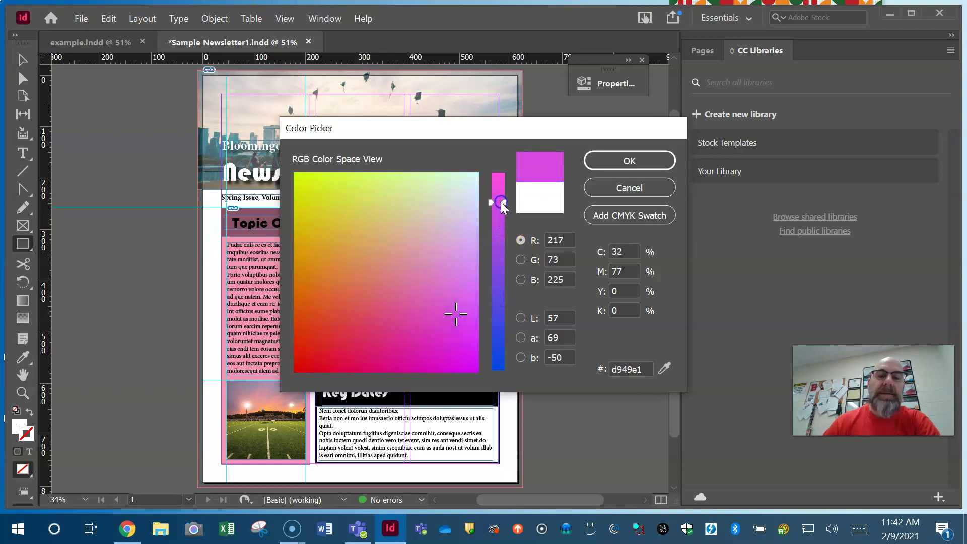
{"action": "left_click_drag", "start_coordinate": [458, 209], "coordinate": [465, 230]}
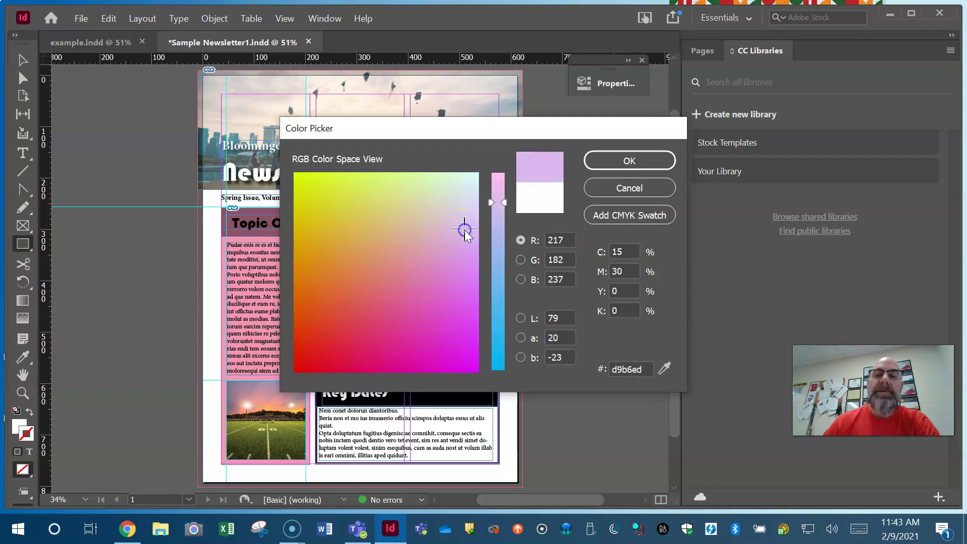
{"action": "left_click", "coordinate": [628, 160]}
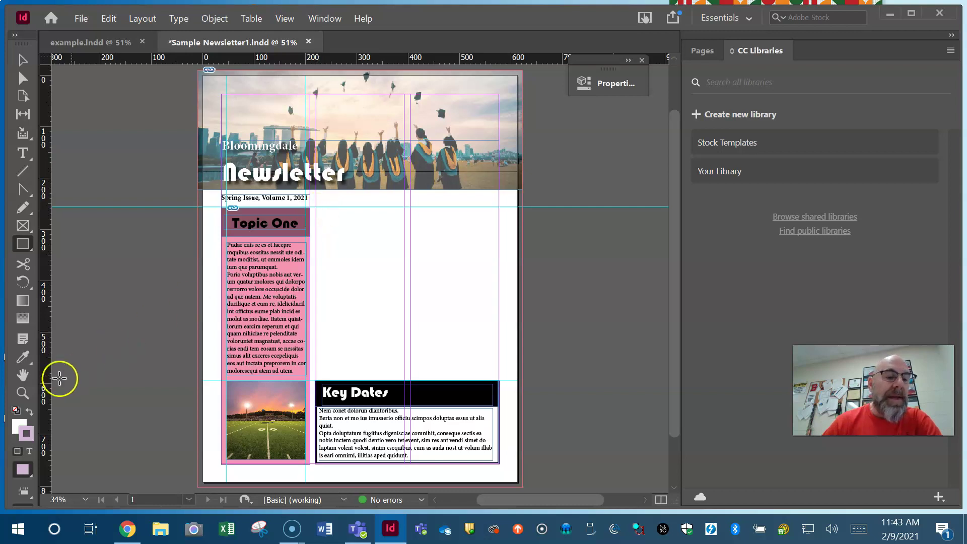
- Zoom in on the newsletter page and review the stroke colour, leaving it unchanged
{"action": "left_click", "coordinate": [22, 394]}
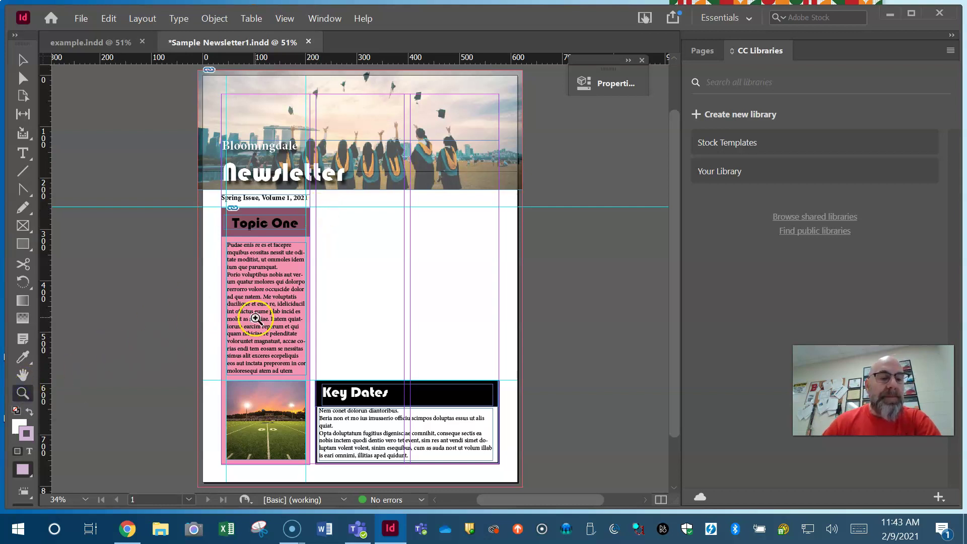
{"action": "left_click", "coordinate": [368, 262]}
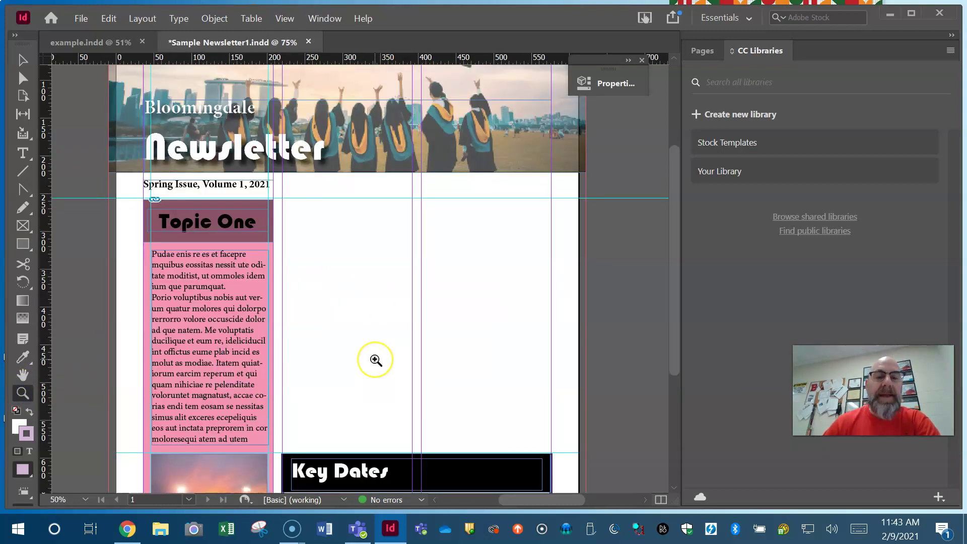
{"action": "scroll", "coordinate": [376, 361], "scroll_direction": "down", "scroll_amount": 5}
{"action": "scroll", "coordinate": [376, 361], "scroll_direction": "up", "scroll_amount": 5}
{"action": "scroll", "coordinate": [375, 360], "scroll_direction": "down", "scroll_amount": 2}
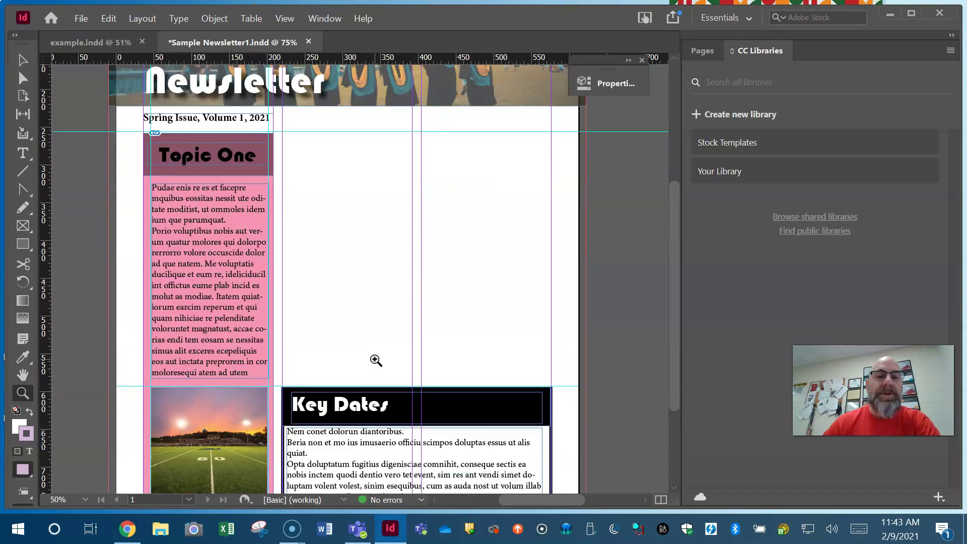
{"action": "left_click", "coordinate": [23, 243]}
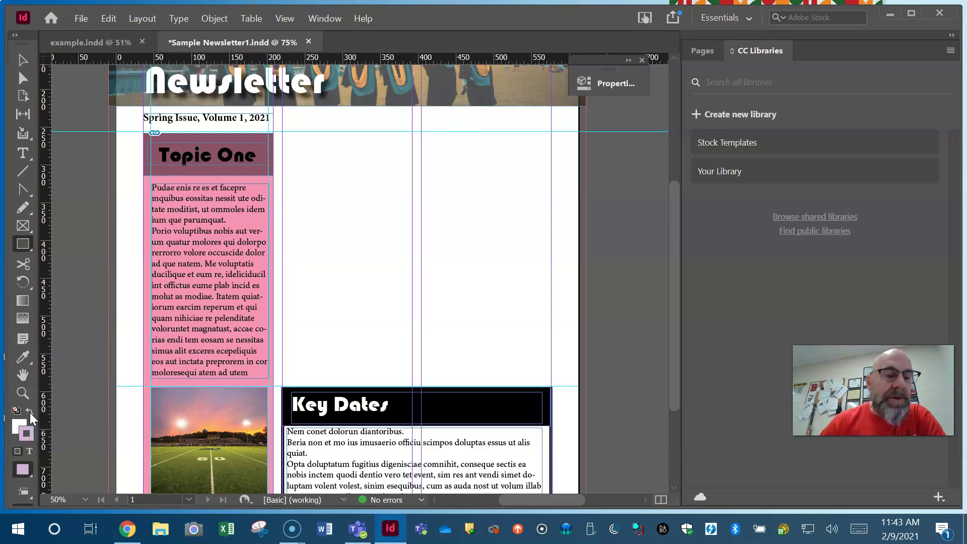
{"action": "left_click", "coordinate": [30, 413]}
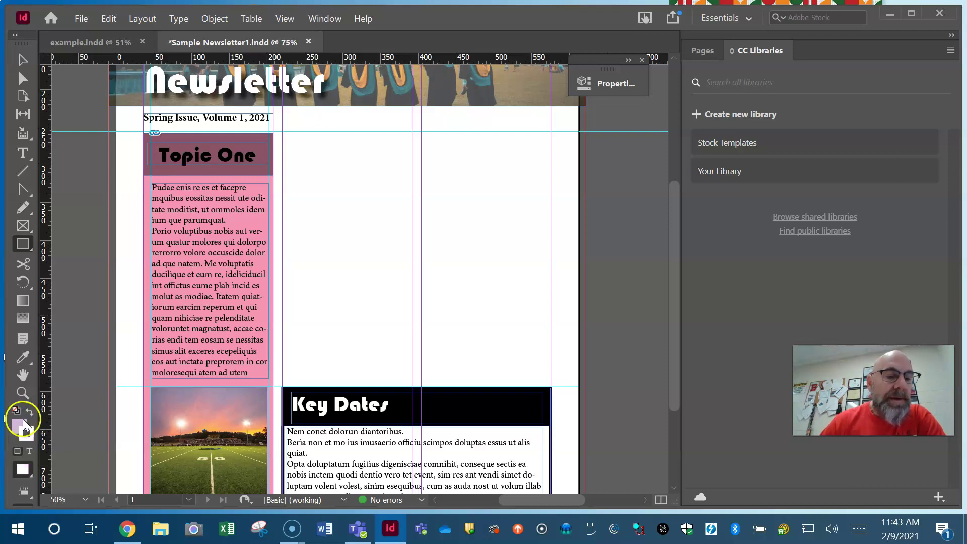
{"action": "left_click", "coordinate": [28, 431]}
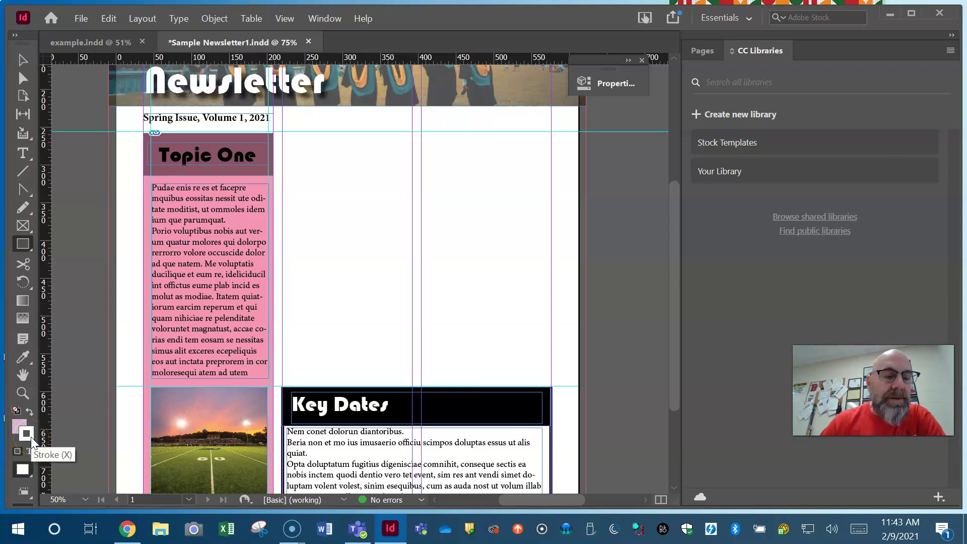
{"action": "double_click", "coordinate": [30, 437]}
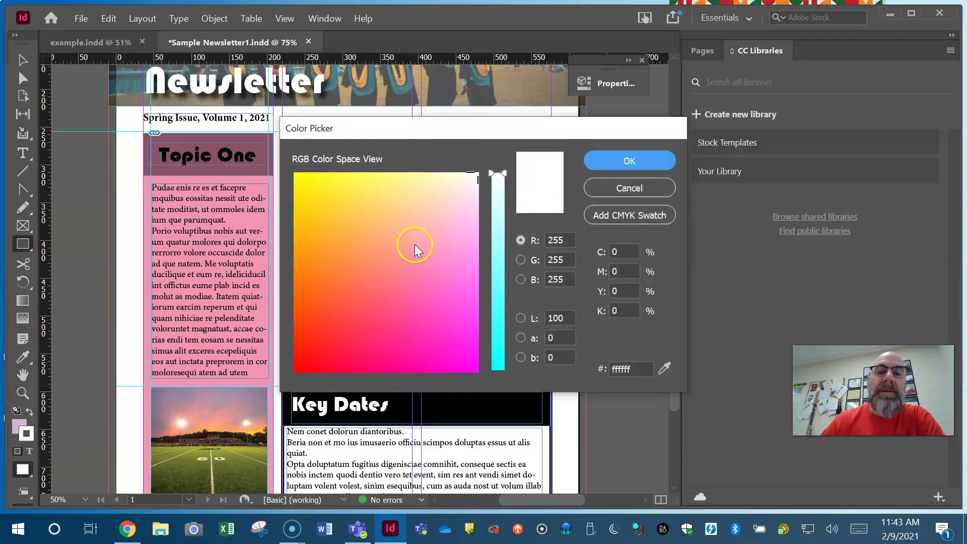
{"action": "left_click", "coordinate": [630, 192]}
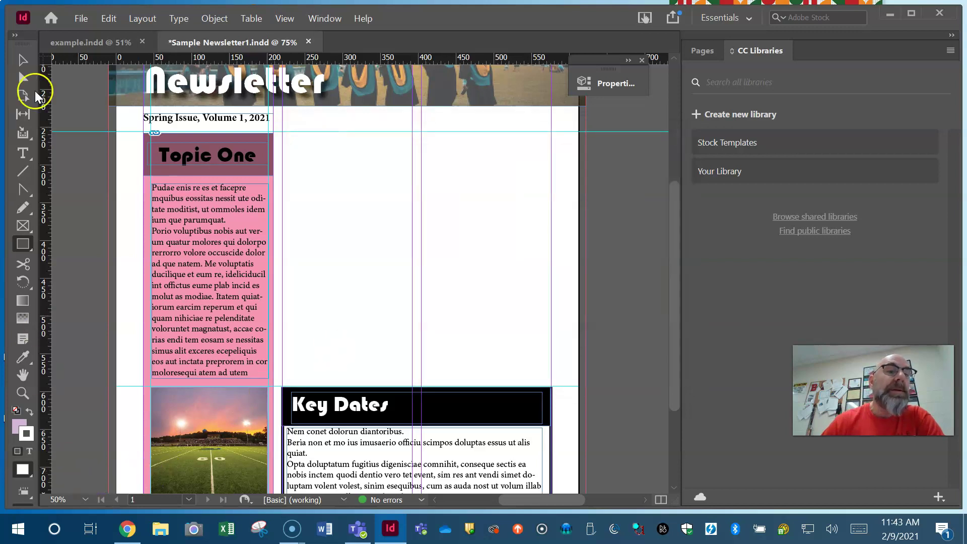
- Set the stroke to None for new frames and make the fill setting active again
{"action": "left_click", "coordinate": [15, 35]}
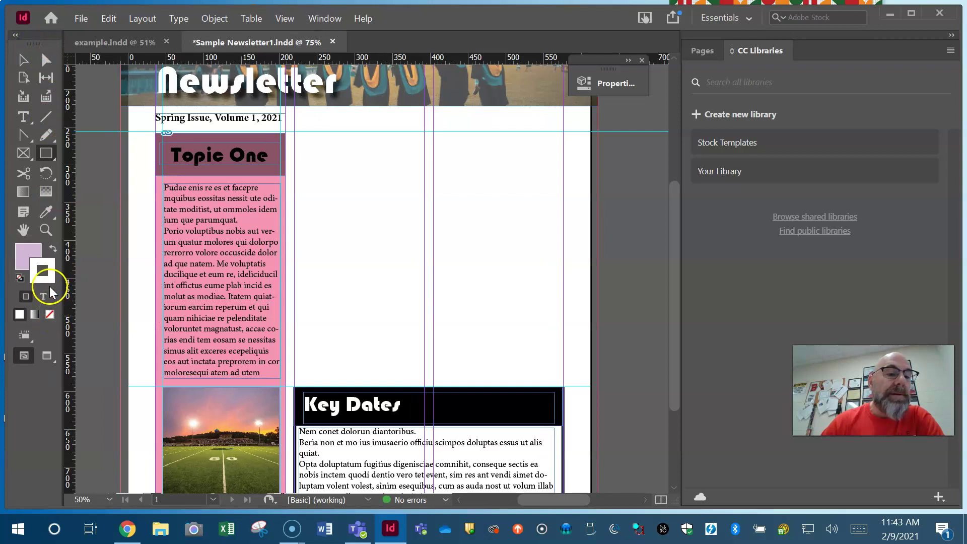
{"action": "left_click", "coordinate": [19, 315]}
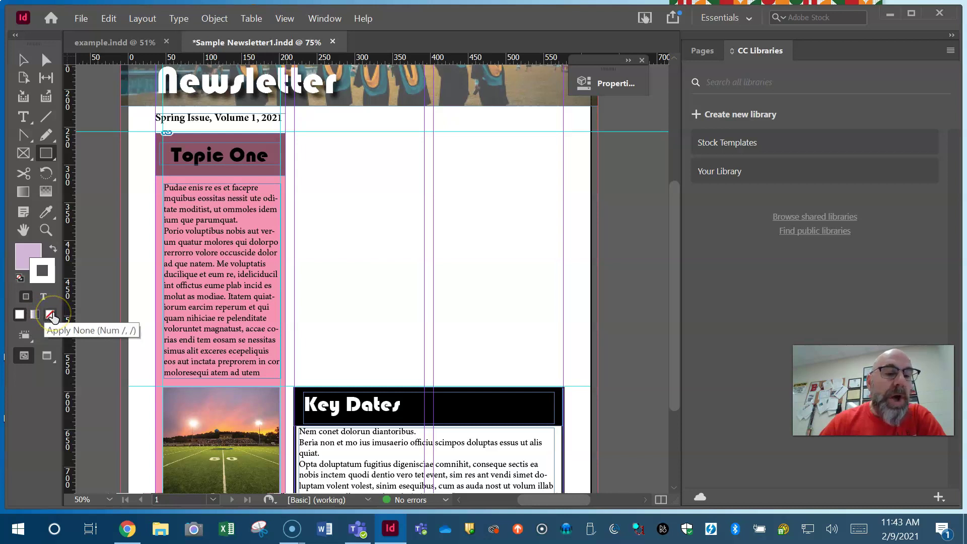
{"action": "left_click", "coordinate": [46, 270]}
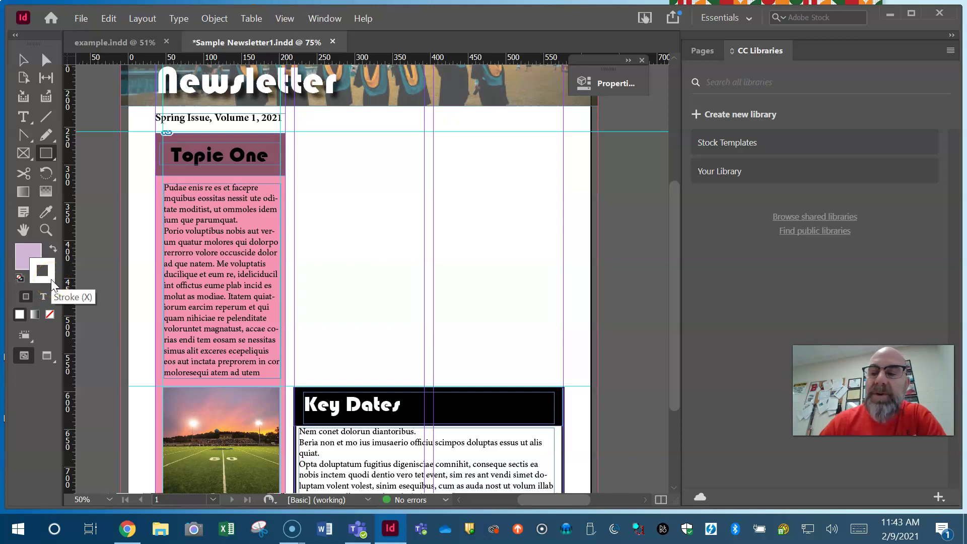
{"action": "left_click_drag", "start_coordinate": [43, 271], "coordinate": [50, 316]}
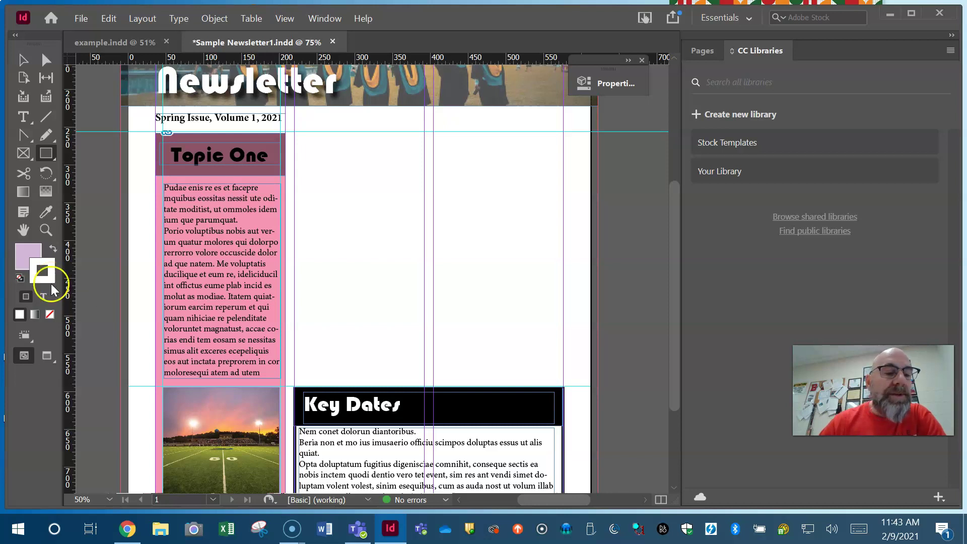
{"action": "left_click", "coordinate": [50, 316]}
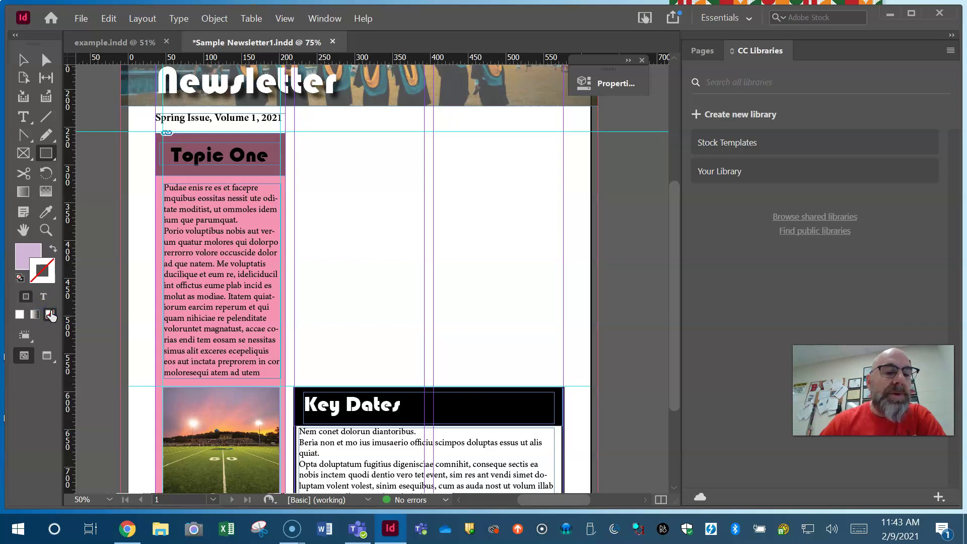
{"action": "left_click", "coordinate": [30, 255]}
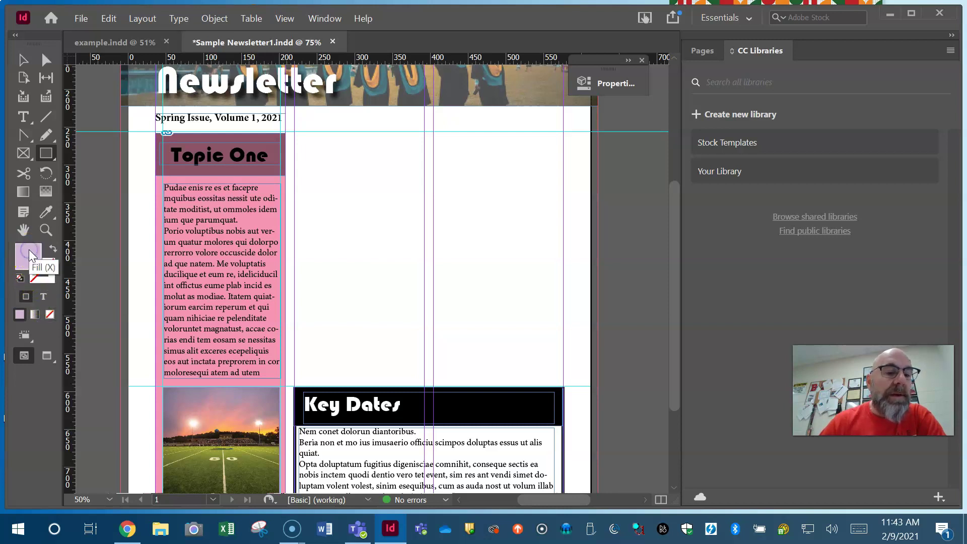
{"action": "left_click", "coordinate": [31, 257]}
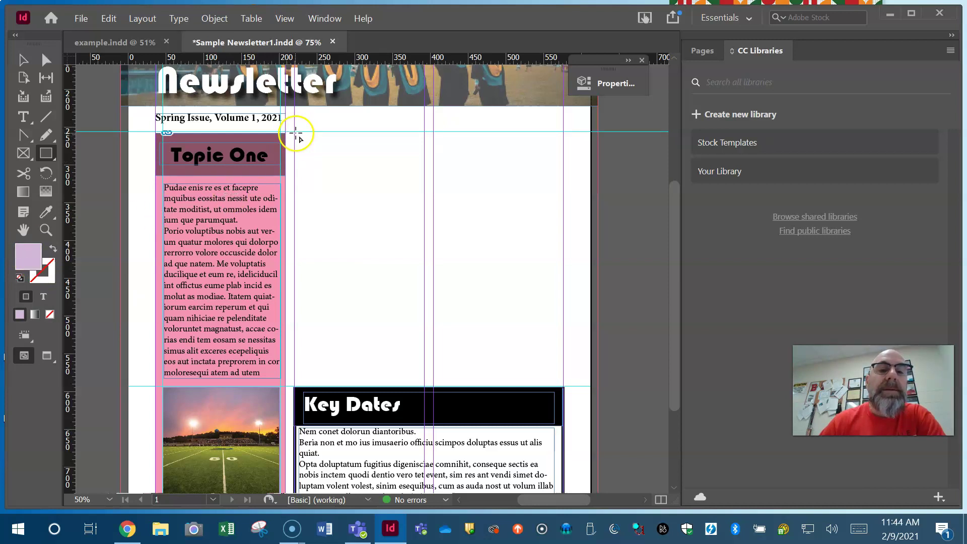
- Draw a lilac rectangle down the second column ending just above Key Dates, then deselect it
{"action": "mouse_move", "coordinate": [294, 134]}
{"action": "left_mouse_down"}
{"action": "mouse_move", "coordinate": [426, 318]}
{"action": "mouse_move", "coordinate": [430, 383]}
{"action": "left_mouse_up"}
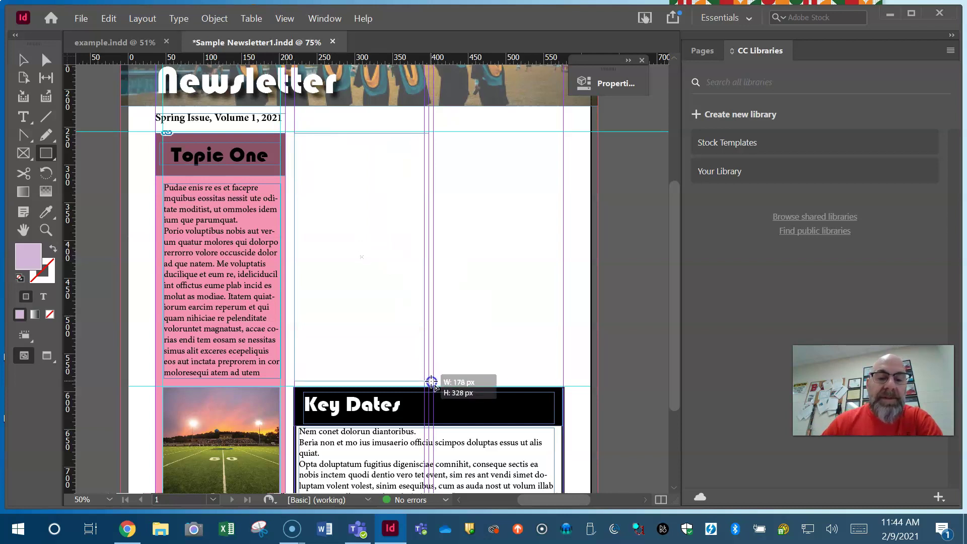
{"action": "left_click_drag", "start_coordinate": [430, 383], "coordinate": [427, 374]}
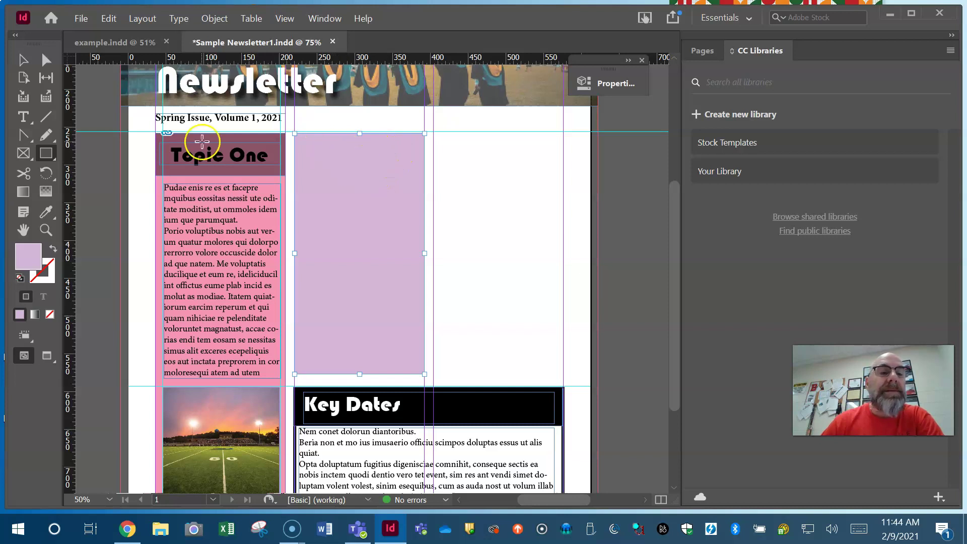
{"action": "left_click", "coordinate": [23, 60]}
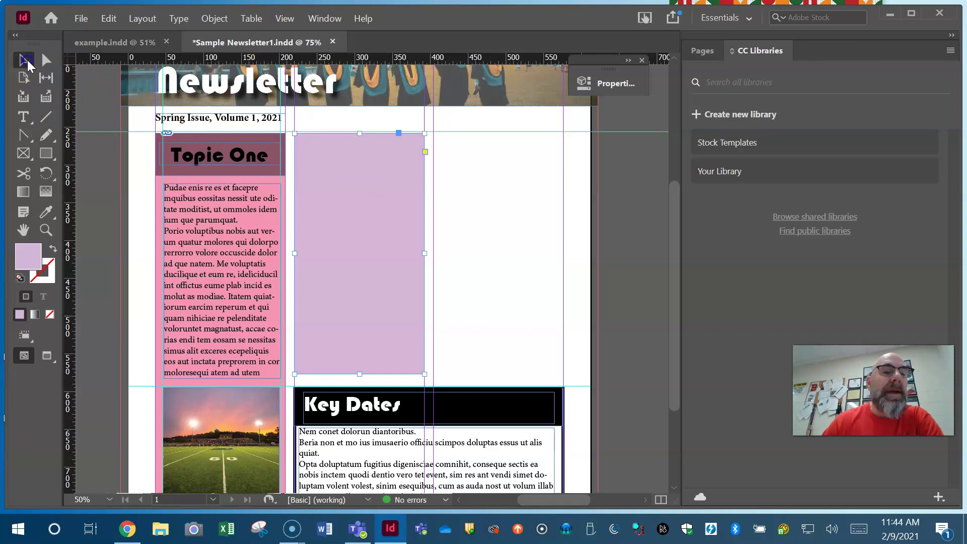
{"action": "left_click", "coordinate": [517, 250]}
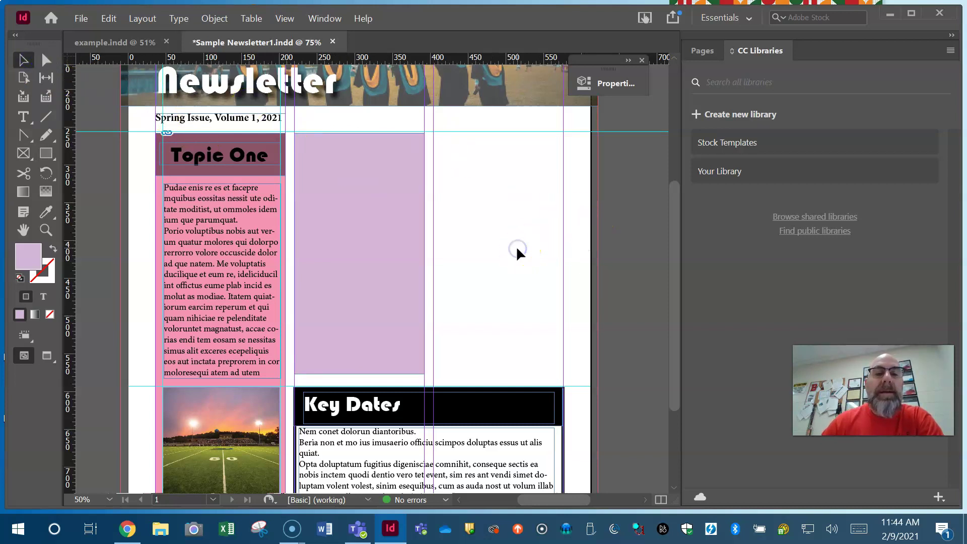
{"action": "left_click", "coordinate": [44, 153]}
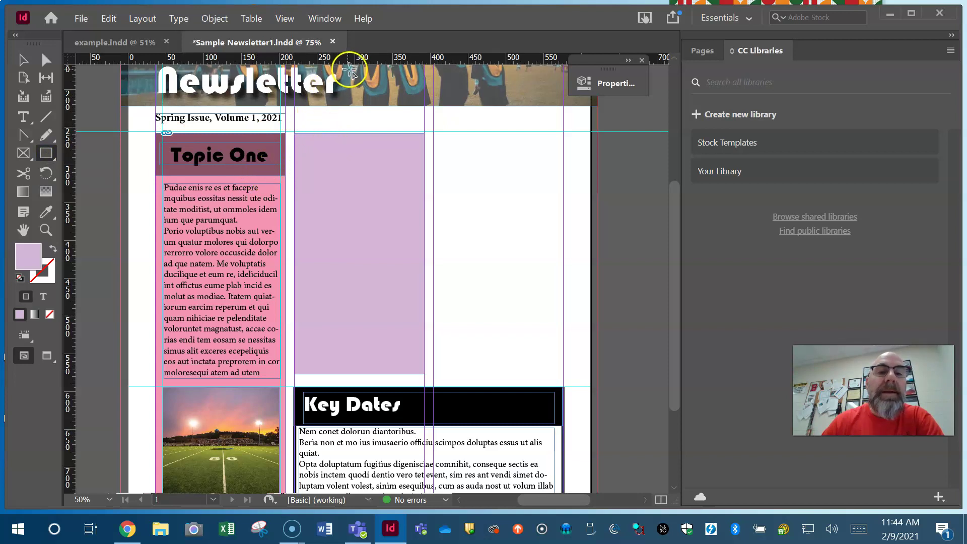
- Pull down a horizontal guide and draw a short heading frame atop the second column
{"action": "left_click_drag", "start_coordinate": [367, 59], "coordinate": [365, 174]}
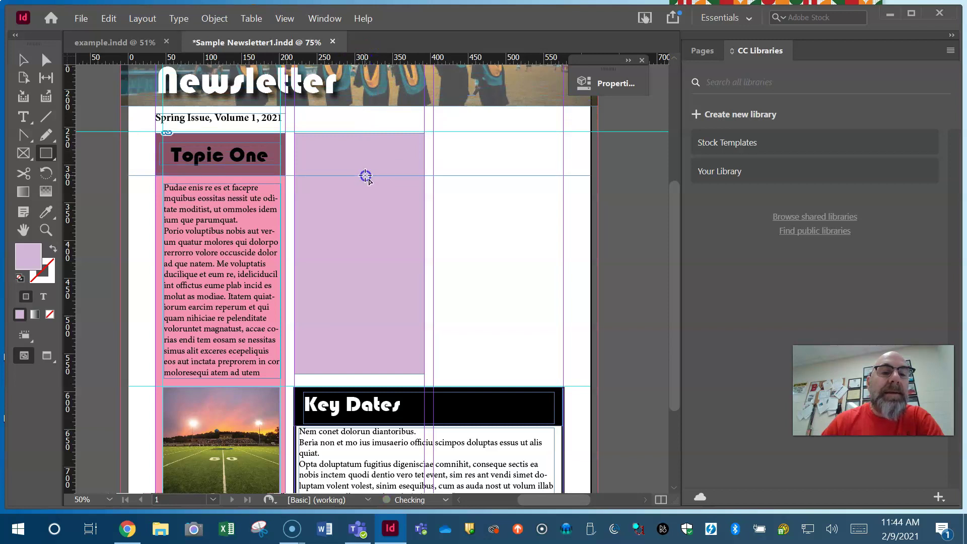
{"action": "key", "text": "/"}
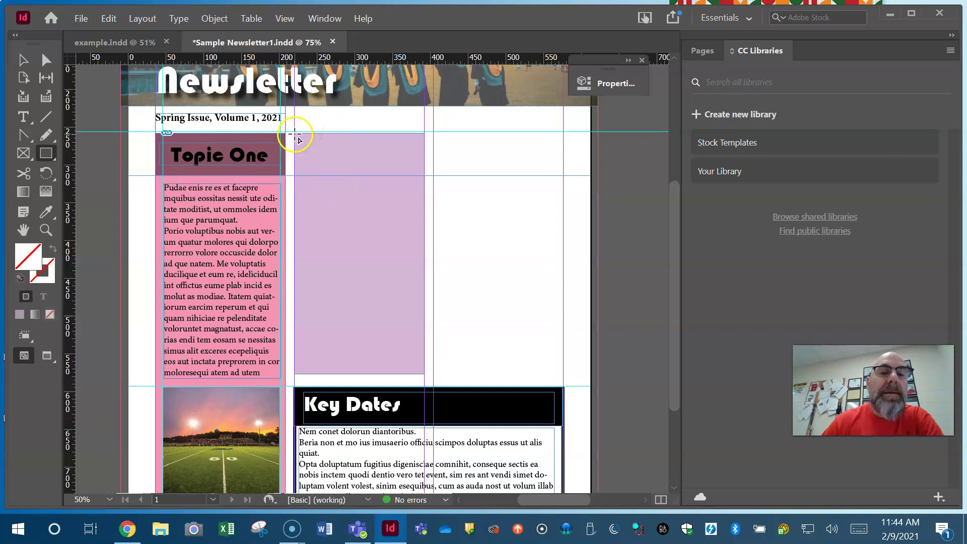
{"action": "left_click_drag", "start_coordinate": [296, 138], "coordinate": [423, 179]}
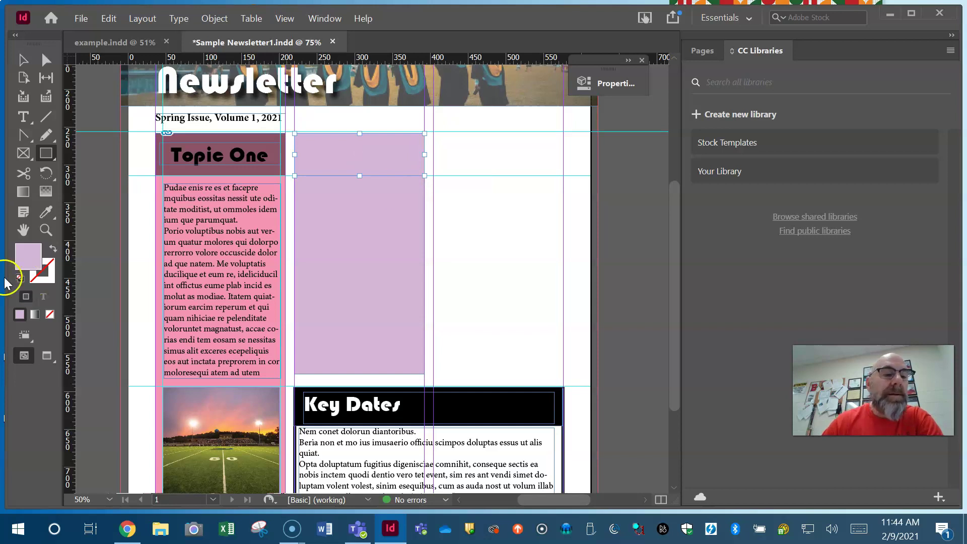
- Darken the heading block's fill by setting K to 30 in the Color Picker
{"action": "double_click", "coordinate": [29, 257]}
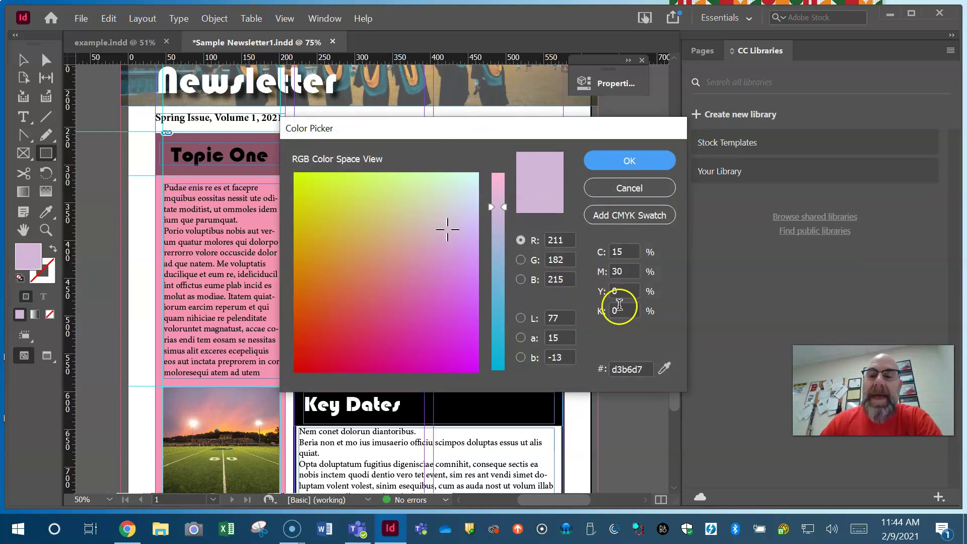
{"action": "double_click", "coordinate": [619, 303]}
{"action": "key", "text": "BackSpace"}
{"action": "type", "text": "3"}
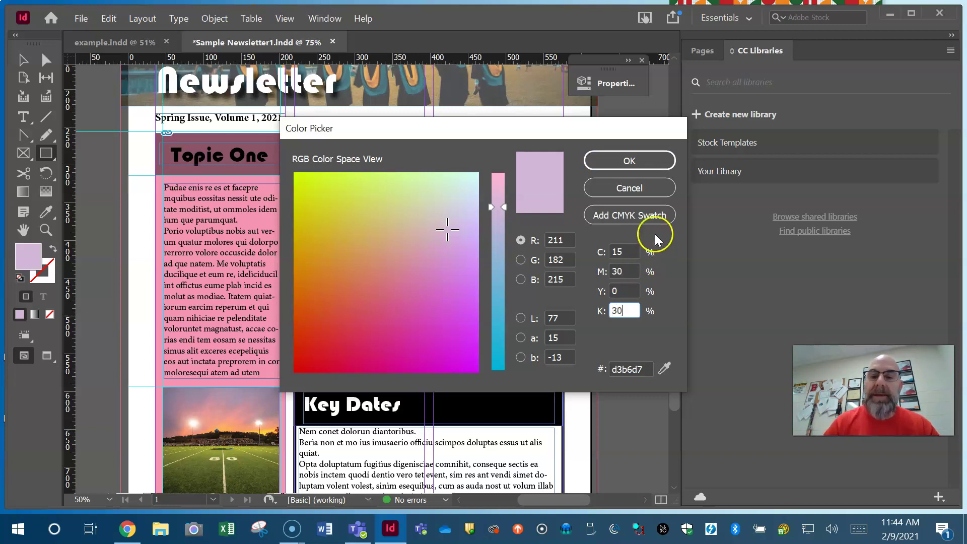
{"action": "left_click", "coordinate": [628, 161]}
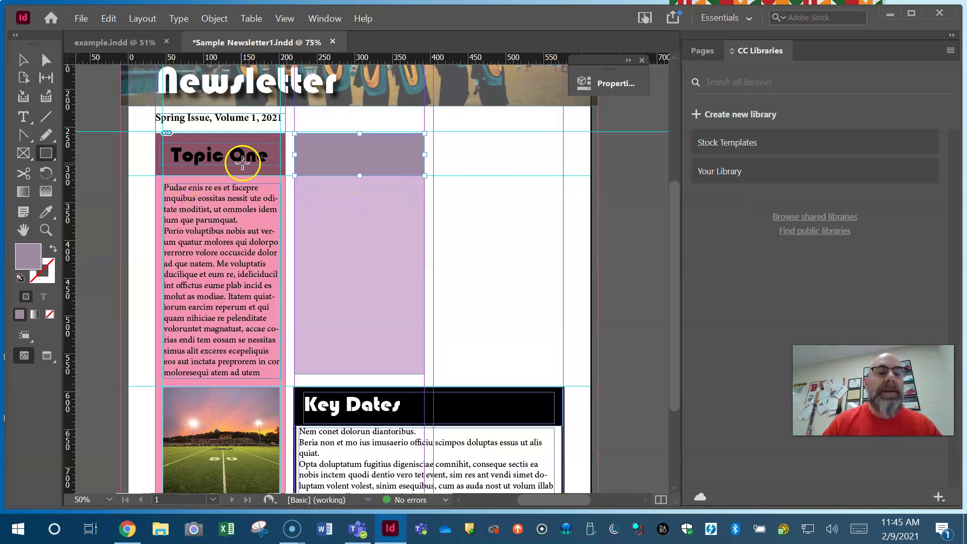
- Select the Topic One column group and ungroup it
{"action": "left_click", "coordinate": [25, 60]}
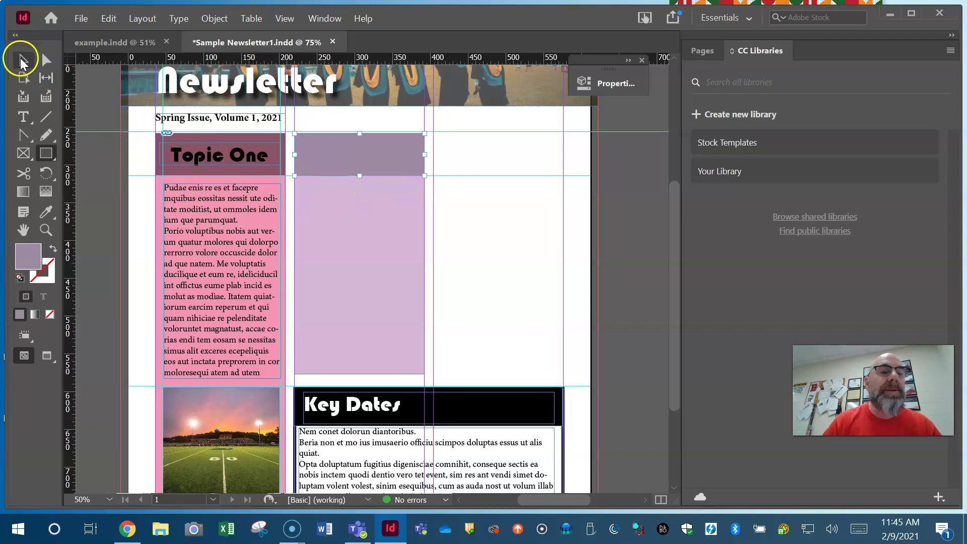
{"action": "left_click", "coordinate": [102, 162]}
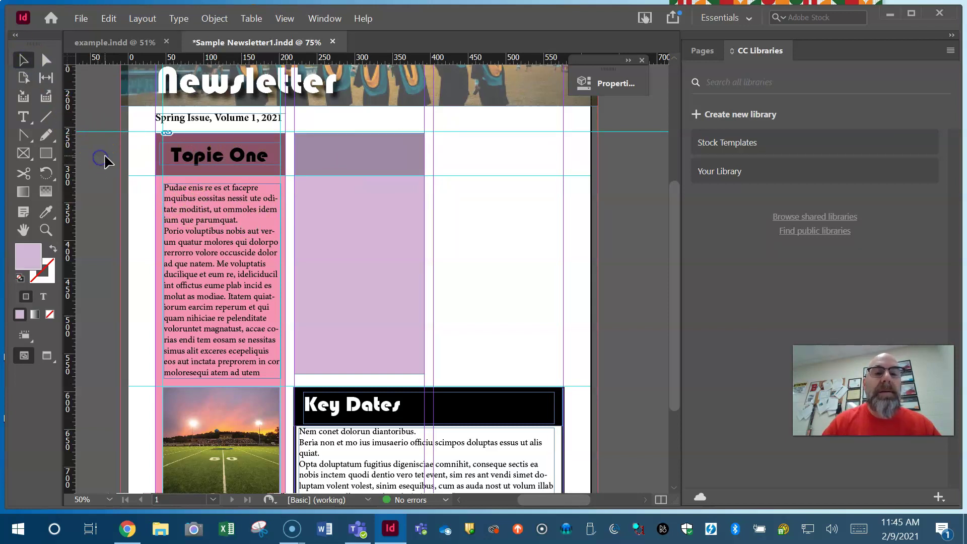
{"action": "left_click", "coordinate": [187, 156]}
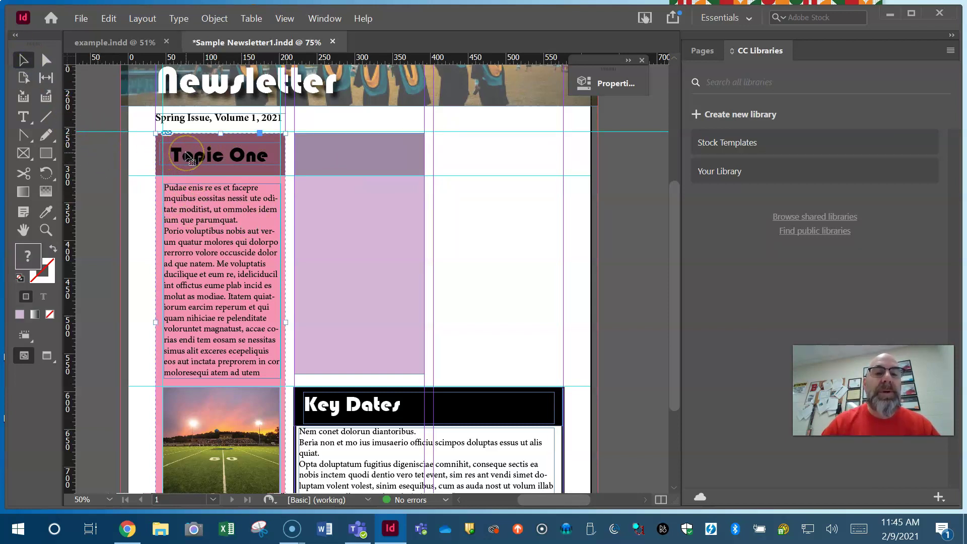
{"action": "left_click", "coordinate": [215, 18]}
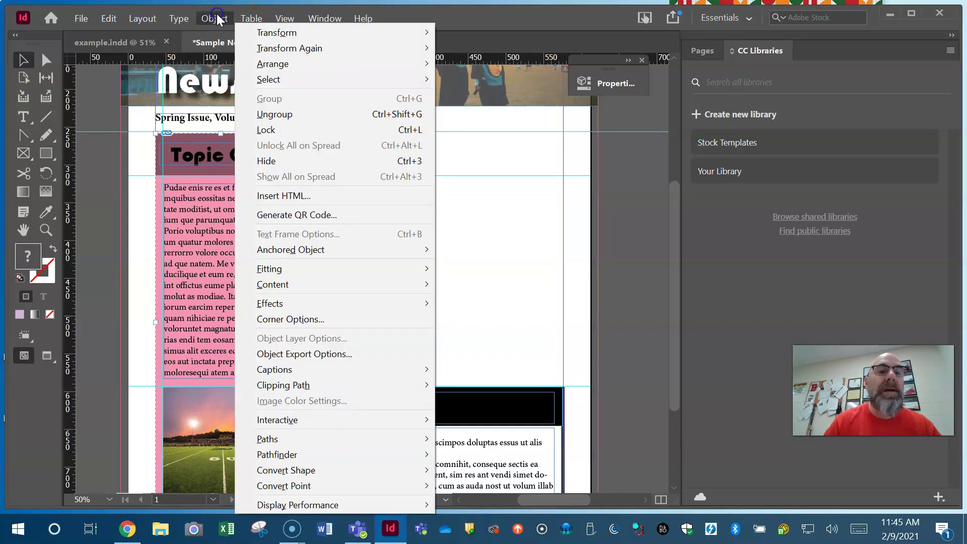
{"action": "left_click", "coordinate": [273, 114]}
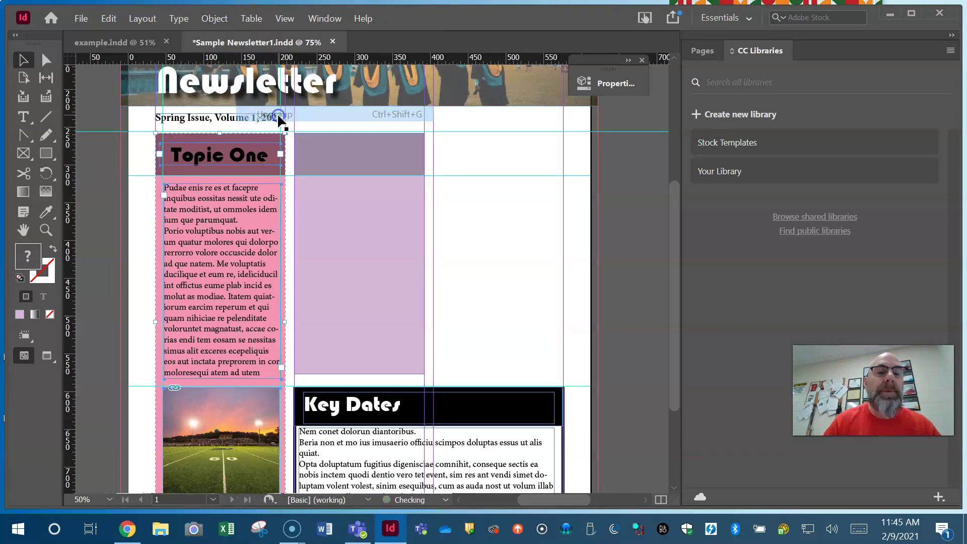
{"action": "left_click", "coordinate": [102, 176]}
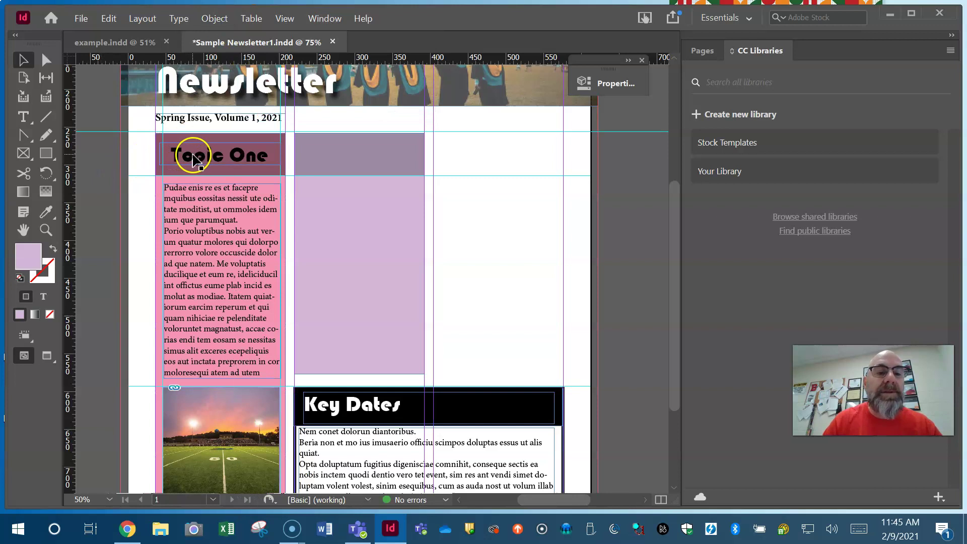
- Paste a copy of the Topic One heading and nudge it onto the second column's dark block
{"action": "left_click", "coordinate": [195, 159]}
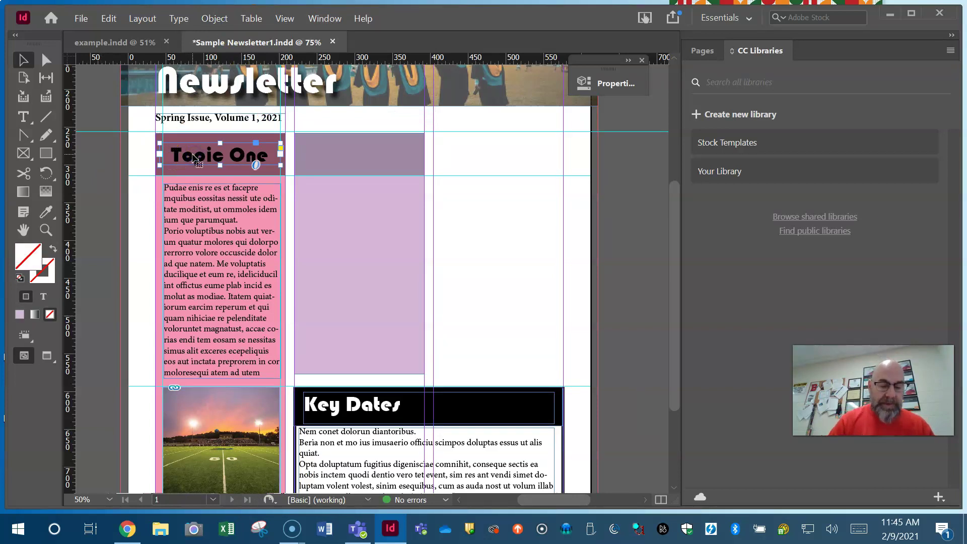
{"action": "key", "text": "ctrl+v"}
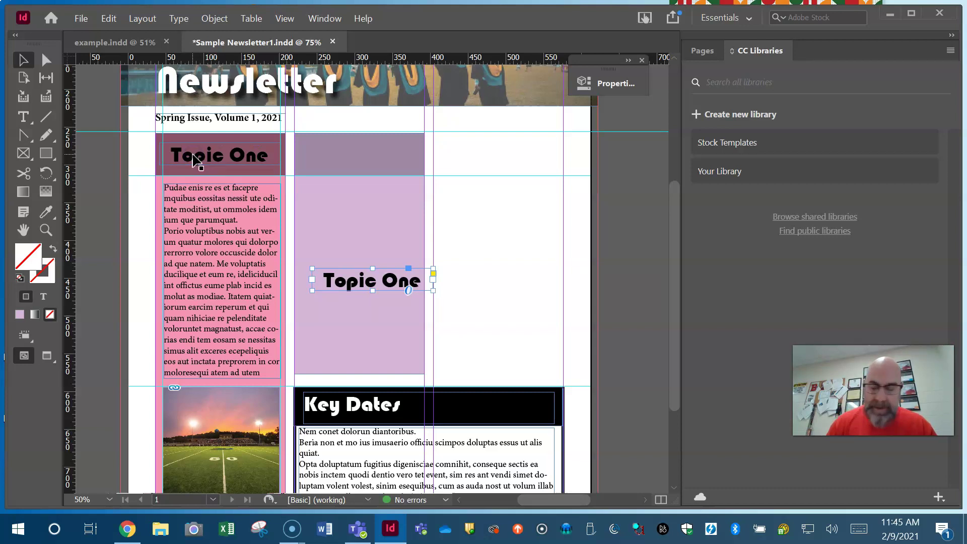
{"action": "key", "text": "shift+Up"}
{"action": "key", "text": "shift+Up"}
{"action": "key", "text": "shift+Up"}
{"action": "key", "text": "shift+Up"}
{"action": "key", "text": "shift+Up"}
{"action": "key", "text": "shift+Up"}
{"action": "key", "text": "shift+Up"}
{"action": "key", "text": "Up"}
{"action": "key", "text": "Up"}
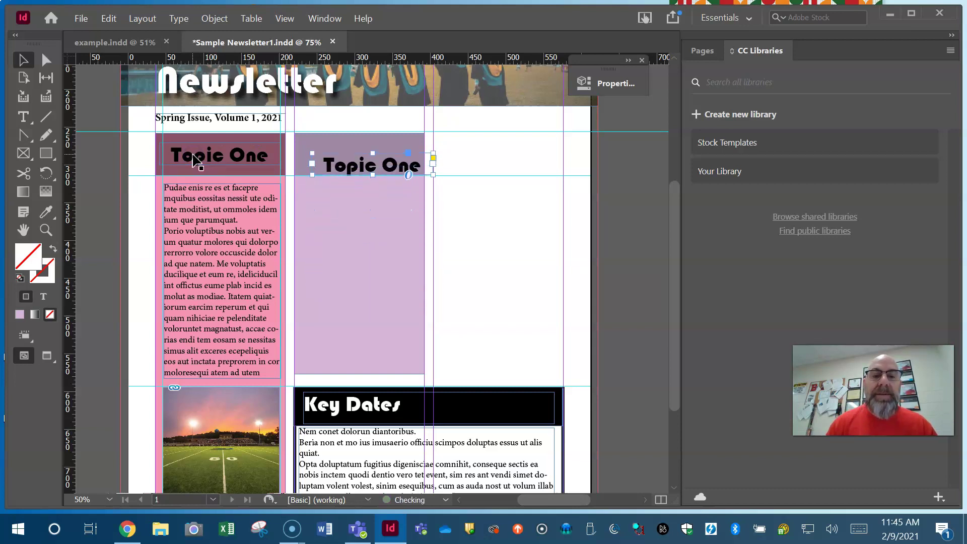
{"action": "key", "text": "Up"}
{"action": "key", "text": "Up"}
{"action": "key", "text": "Up"}
{"action": "key", "text": "Up"}
{"action": "key", "text": "Up"}
{"action": "key", "text": "Up"}
{"action": "key", "text": "Up"}
{"action": "key", "text": "Up"}
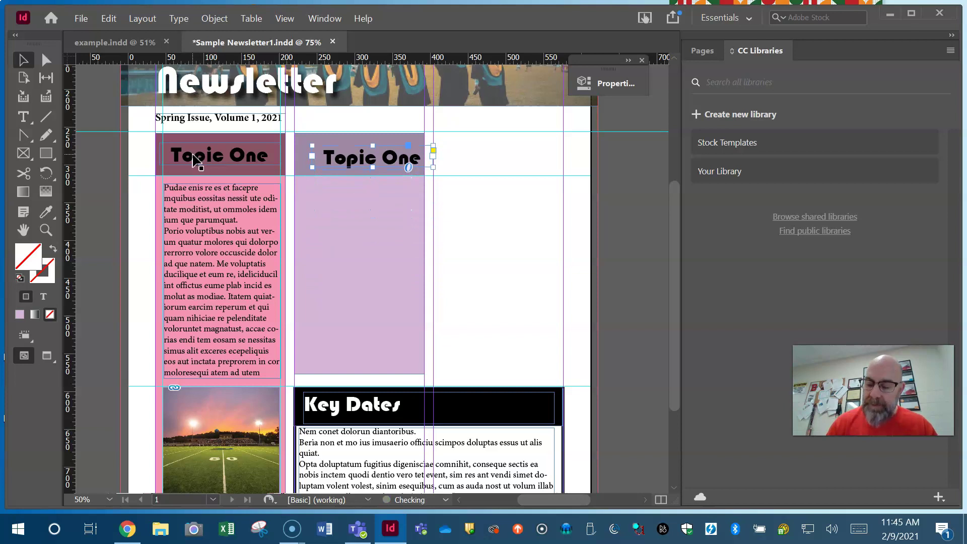
{"action": "key", "text": "Left"}
{"action": "key", "text": "Left"}
{"action": "key", "text": "Left"}
{"action": "key", "text": "Left"}
{"action": "key", "text": "Left"}
{"action": "key", "text": "Left"}
{"action": "key", "text": "Left"}
{"action": "key", "text": "Left"}
{"action": "key", "text": "Left"}
{"action": "key", "text": "Left"}
{"action": "key", "text": "Left"}
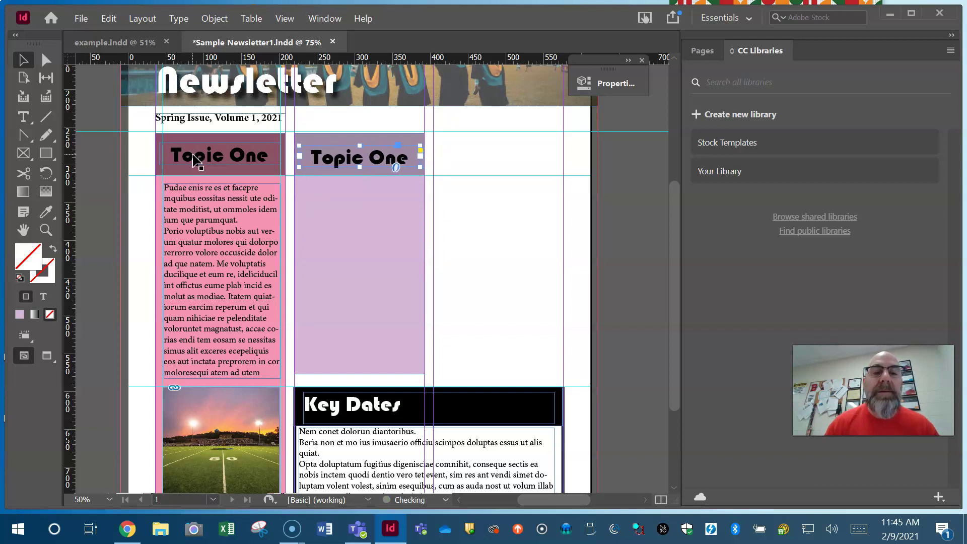
{"action": "key", "text": "Up"}
{"action": "key", "text": "Up"}
{"action": "key", "text": "Up"}
{"action": "key", "text": "Up"}
{"action": "key", "text": "Up"}
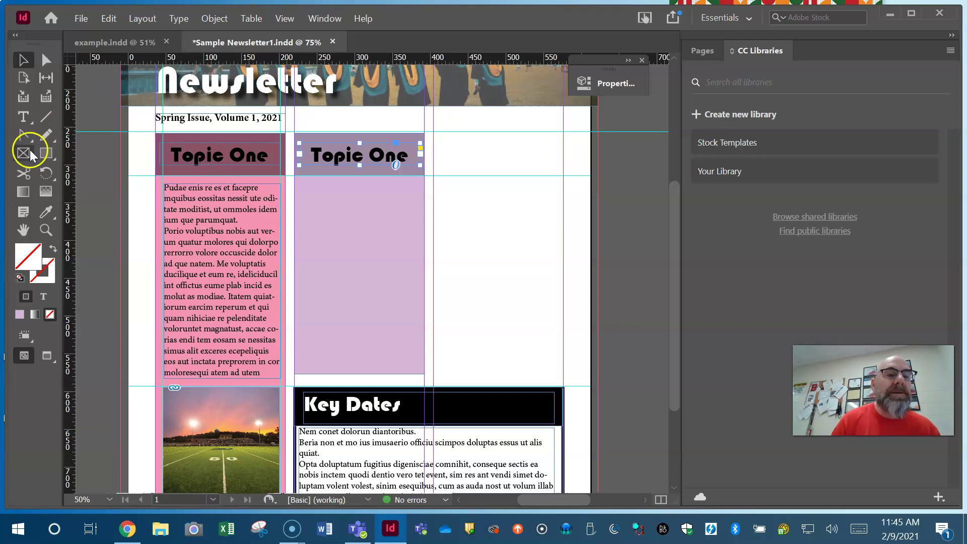
- Change the copied heading's word One to Two, then deselect it
{"action": "left_click", "coordinate": [27, 117]}
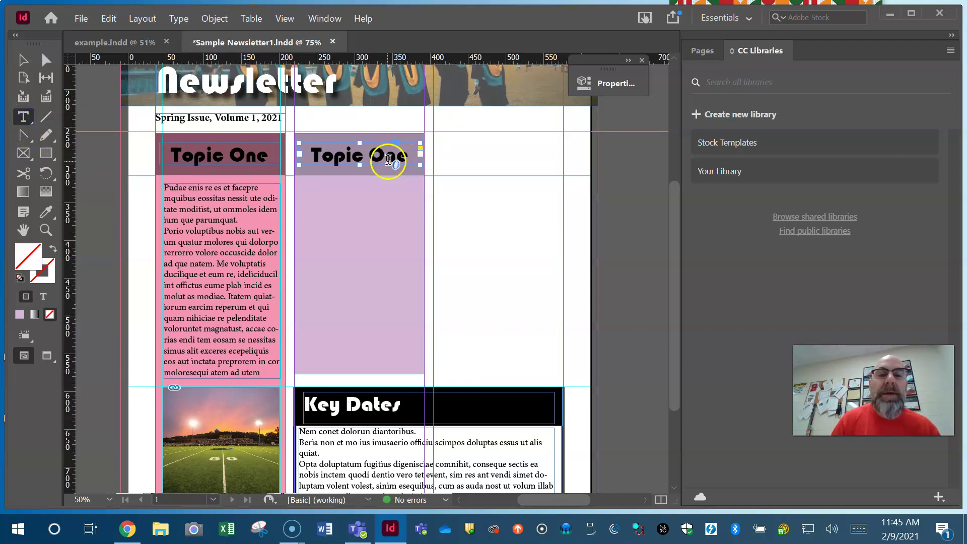
{"action": "double_click", "coordinate": [388, 157]}
{"action": "type", "text": "Two"}
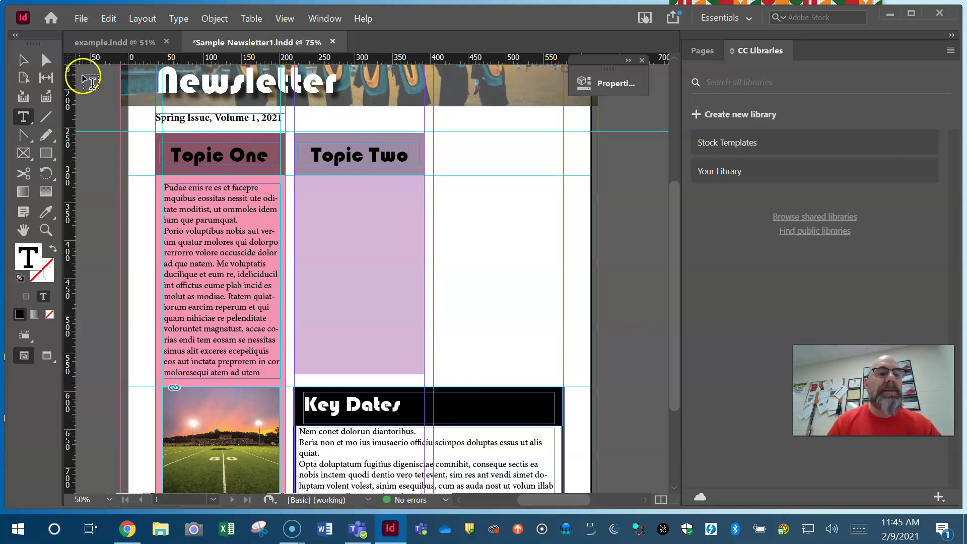
{"action": "left_click", "coordinate": [25, 61]}
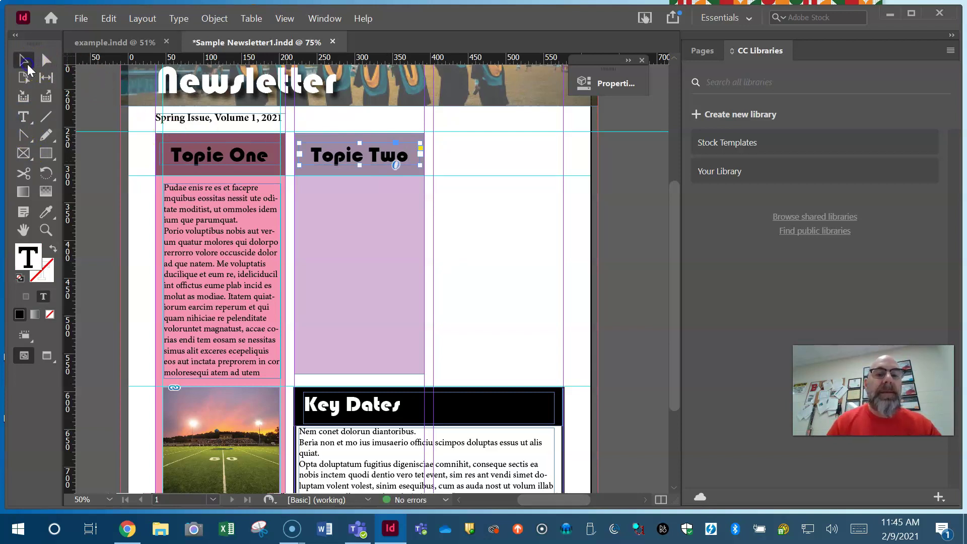
{"action": "left_click", "coordinate": [103, 208]}
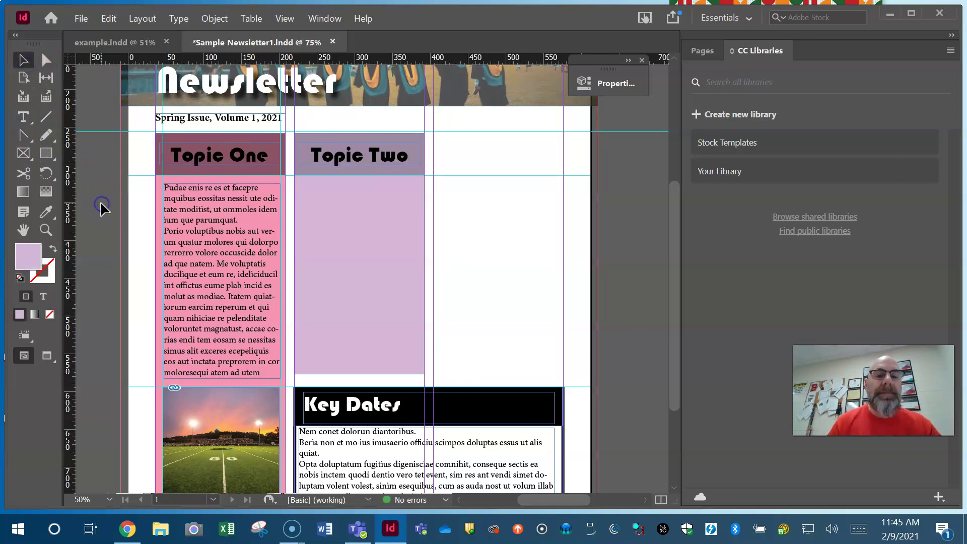
- Paste a copy of the Topic One body text and nudge it into place under Topic Two
{"action": "left_click", "coordinate": [205, 225]}
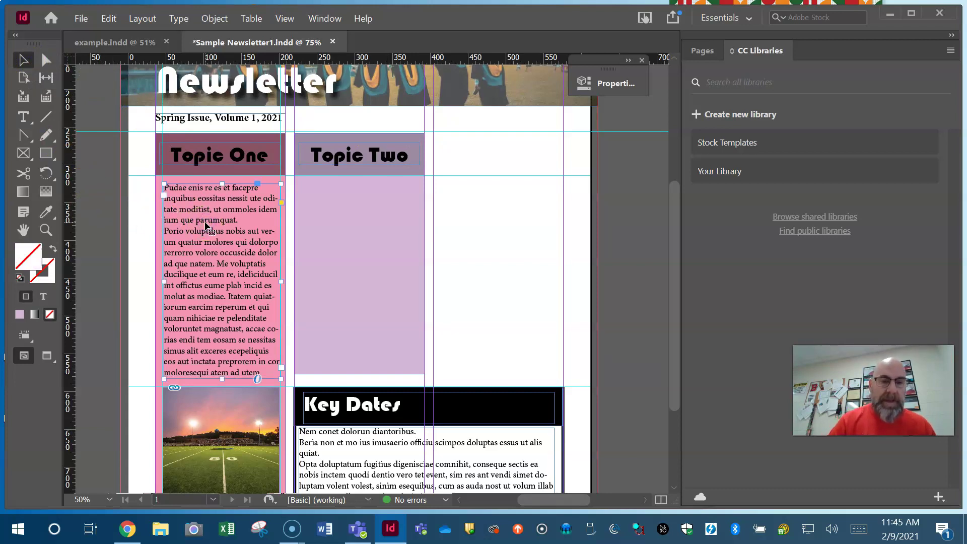
{"action": "key", "text": "ctrl+v"}
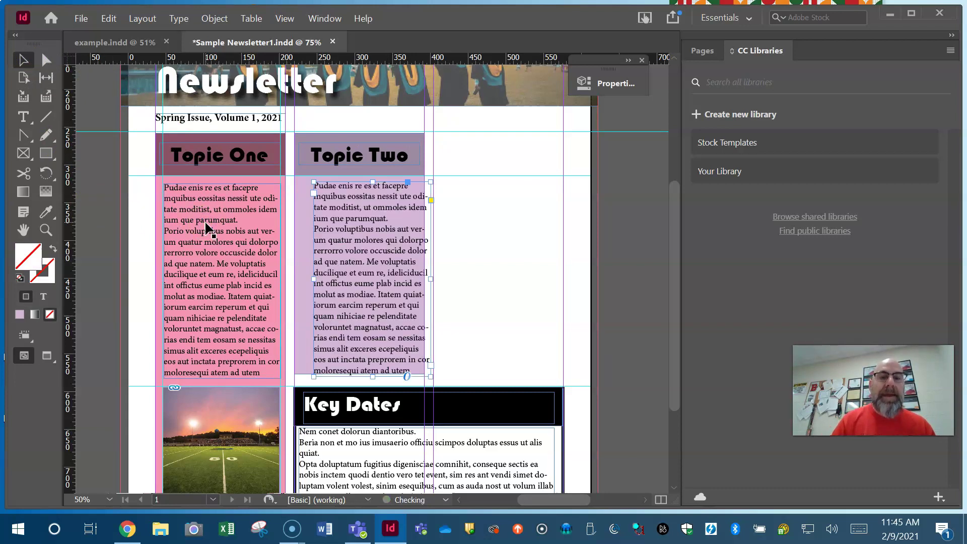
{"action": "key", "text": "Left"}
{"action": "key", "text": "Left"}
{"action": "key", "text": "Left"}
{"action": "key", "text": "Left"}
{"action": "key", "text": "Left"}
{"action": "key", "text": "Left"}
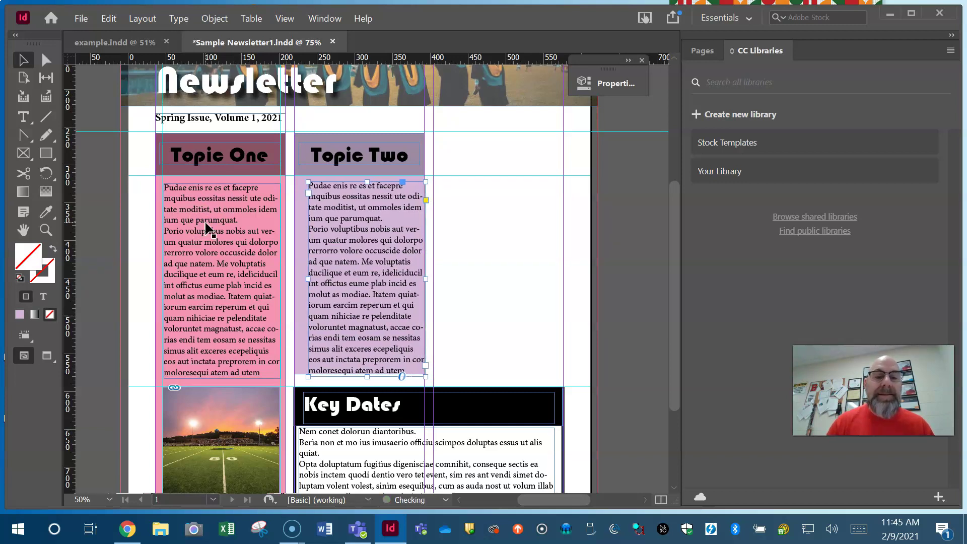
{"action": "key", "text": "Left"}
{"action": "key", "text": "Left"}
{"action": "key", "text": "Left"}
{"action": "key", "text": "Left"}
{"action": "key", "text": "Left"}
{"action": "key", "text": "Left"}
{"action": "key", "text": "Left"}
{"action": "key", "text": "Left"}
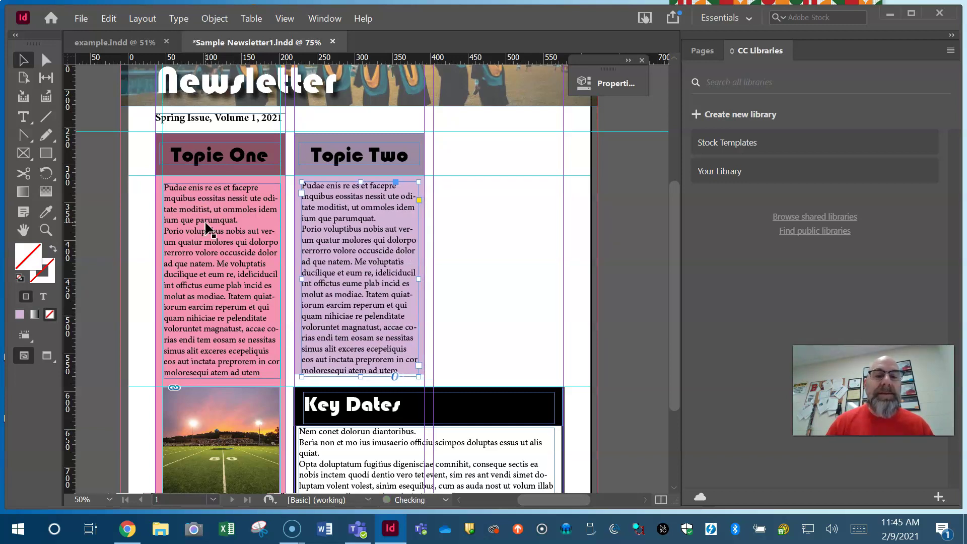
{"action": "key", "text": "Left"}
{"action": "key", "text": "Down"}
{"action": "key", "text": "Down"}
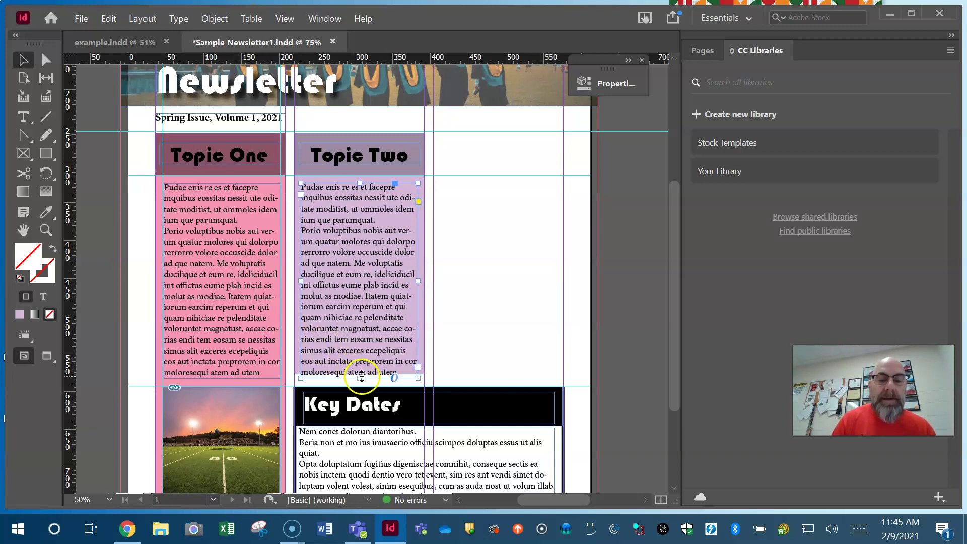
- Zoom in on the Topic Two frame's end and extend it to reveal the overset text
{"action": "left_click_drag", "start_coordinate": [361, 375], "coordinate": [361, 367]}
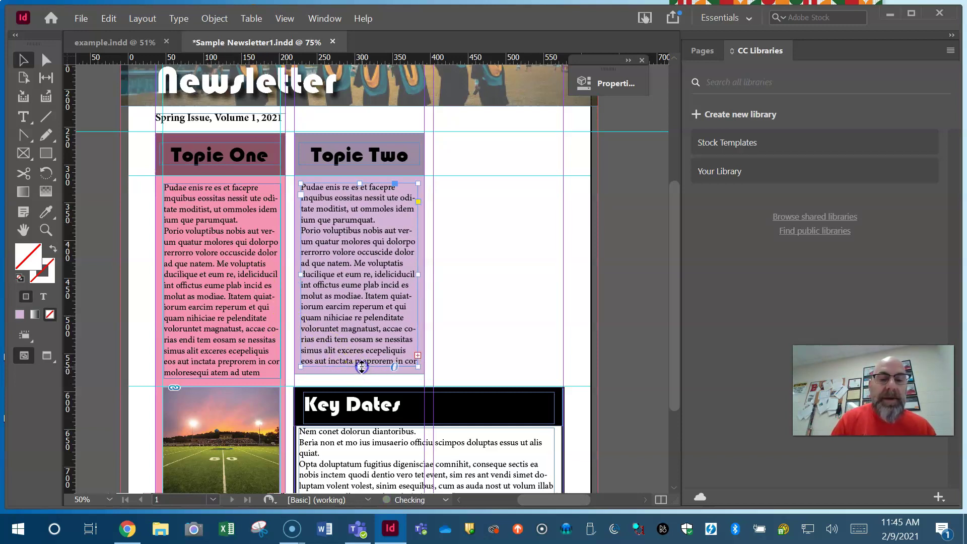
{"action": "left_click", "coordinate": [414, 356]}
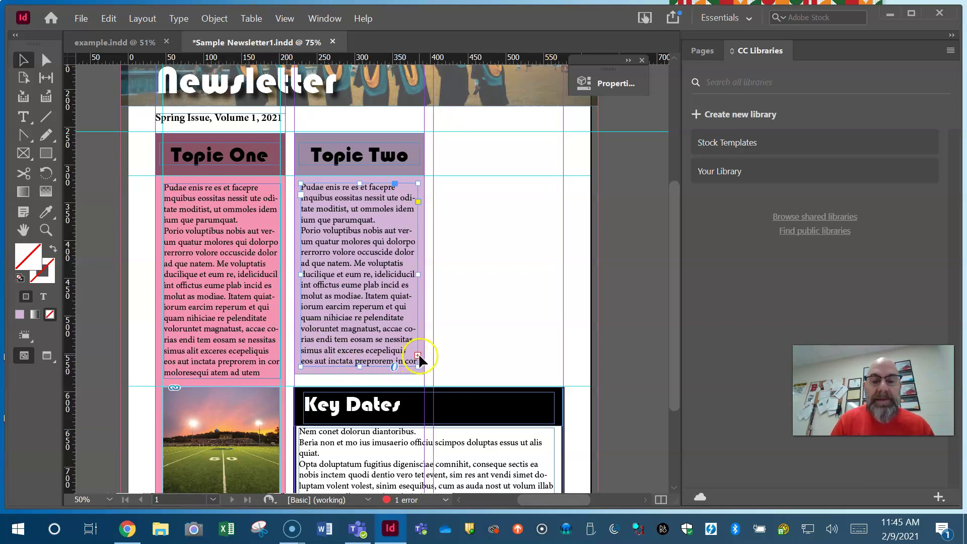
{"action": "left_click", "coordinate": [51, 233]}
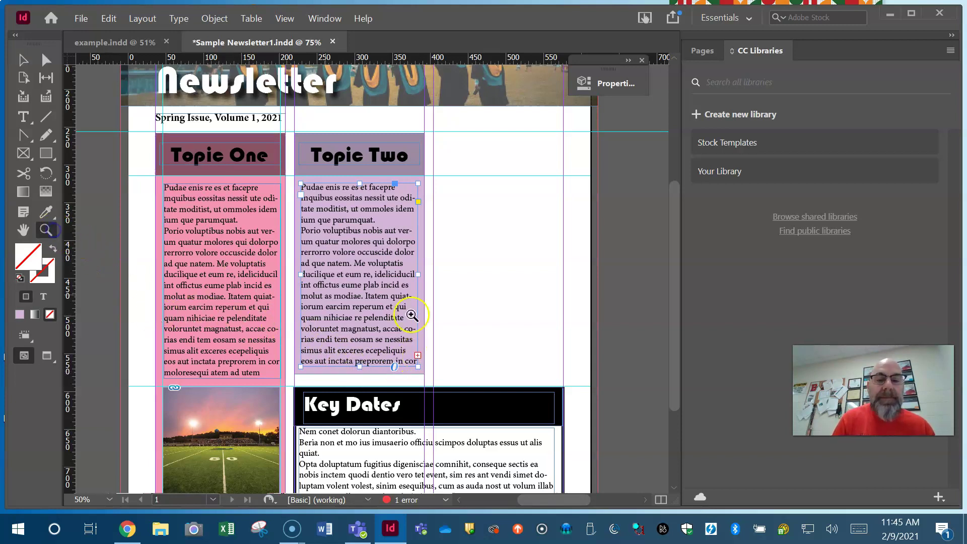
{"action": "left_click", "coordinate": [413, 360]}
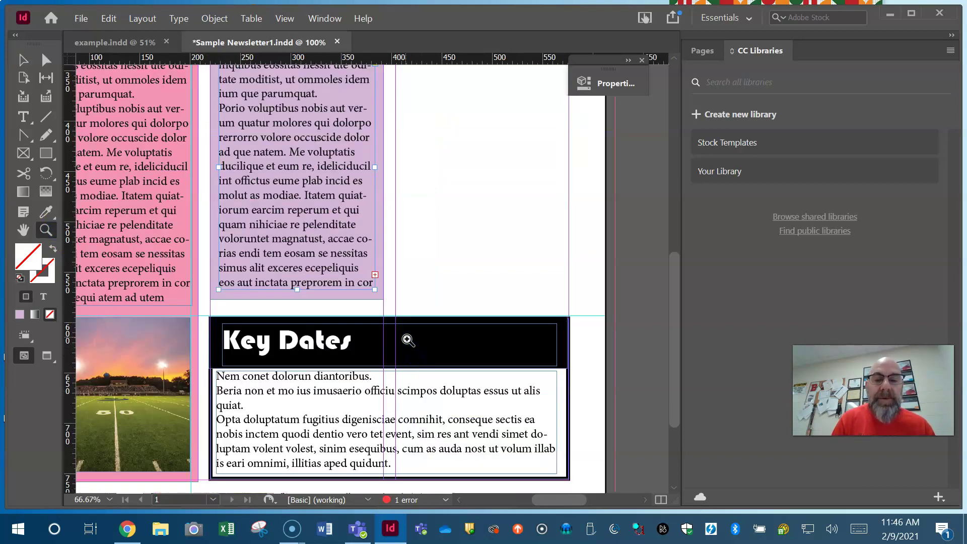
{"action": "left_click", "coordinate": [378, 281]}
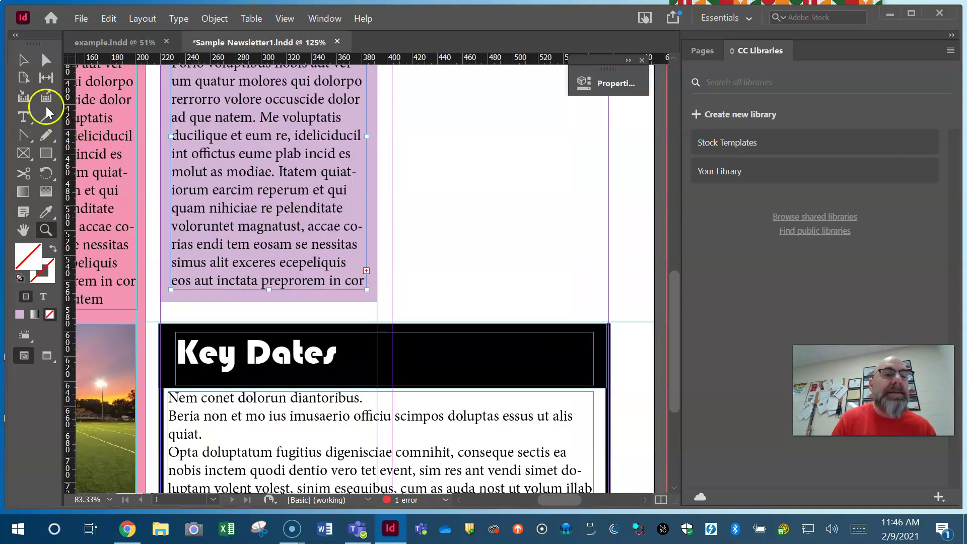
{"action": "left_click", "coordinate": [23, 119]}
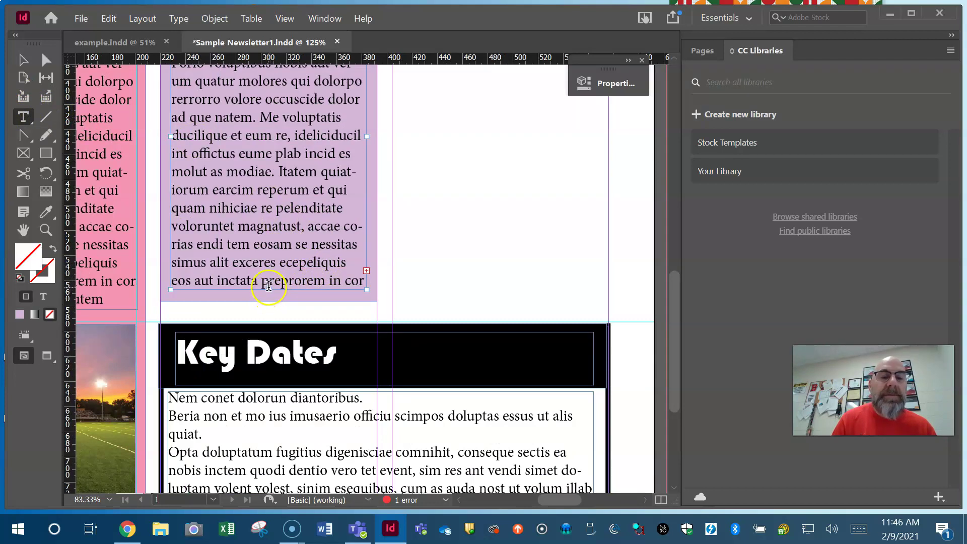
{"action": "left_click", "coordinate": [290, 280]}
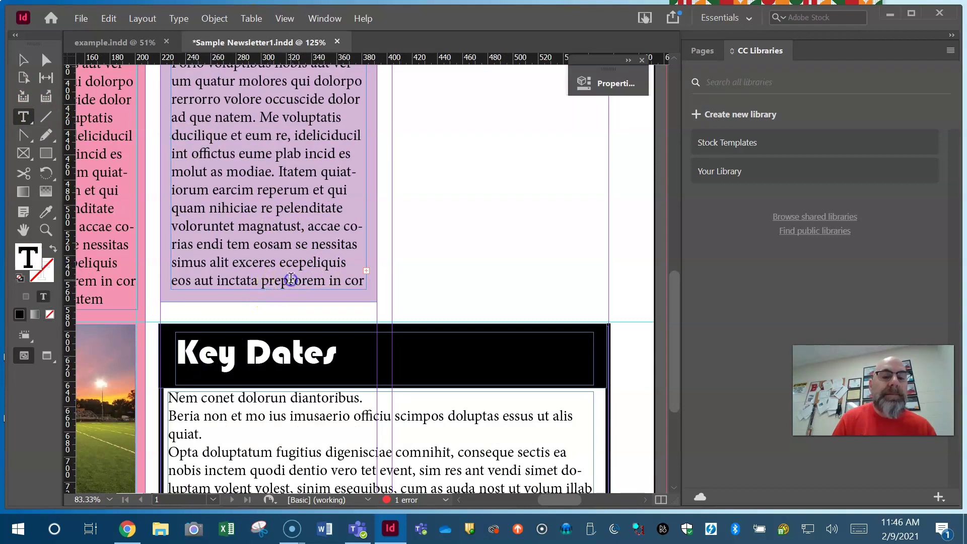
{"action": "left_click", "coordinate": [24, 59]}
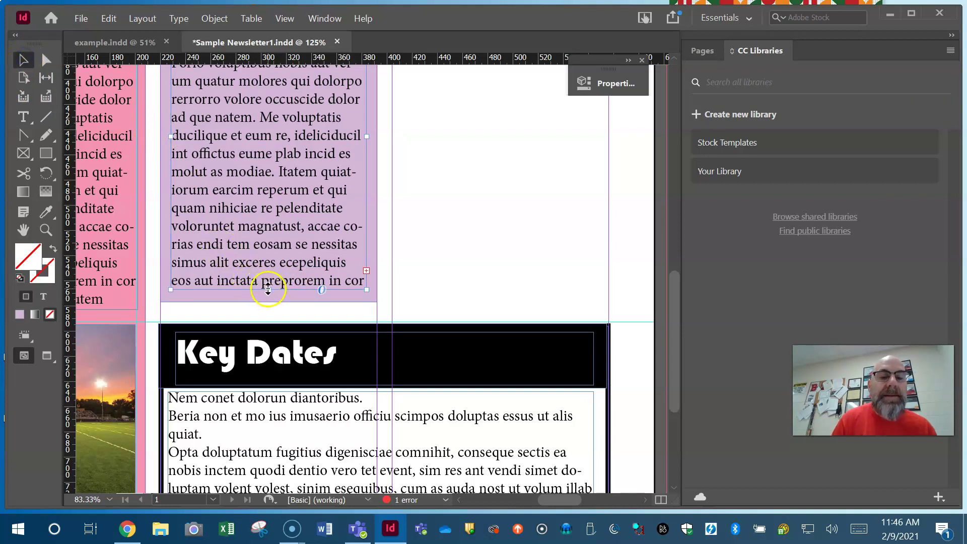
{"action": "left_click_drag", "start_coordinate": [267, 288], "coordinate": [269, 335]}
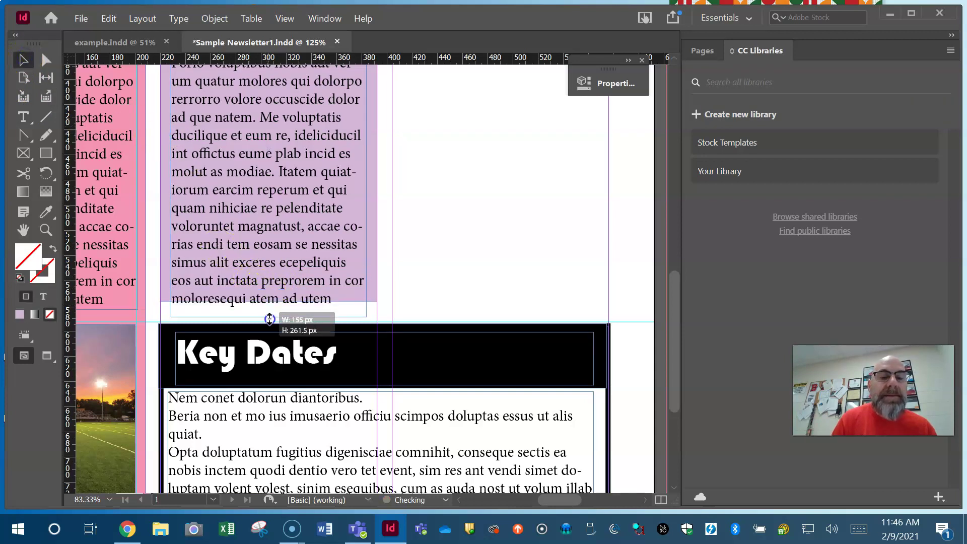
- Delete the trailing text after "eos aut inctat." and shorten the frame to fit
{"action": "left_click", "coordinate": [24, 119]}
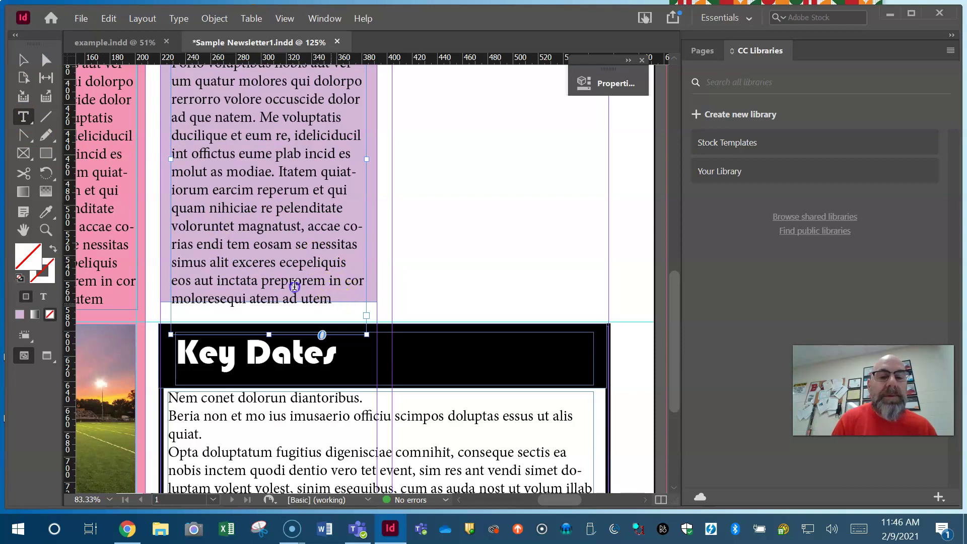
{"action": "left_click_drag", "start_coordinate": [333, 299], "coordinate": [257, 276]}
{"action": "key", "text": "BackSpace"}
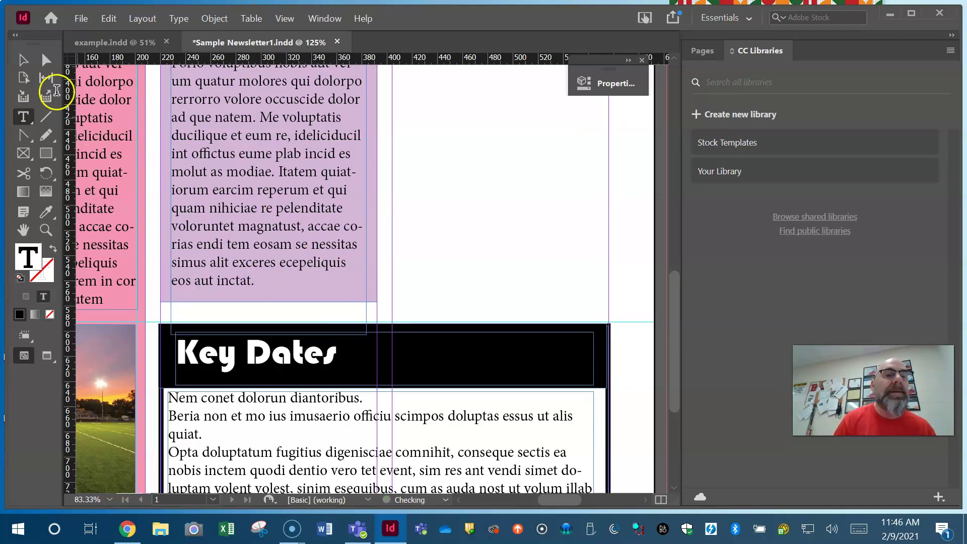
{"action": "left_click", "coordinate": [23, 59]}
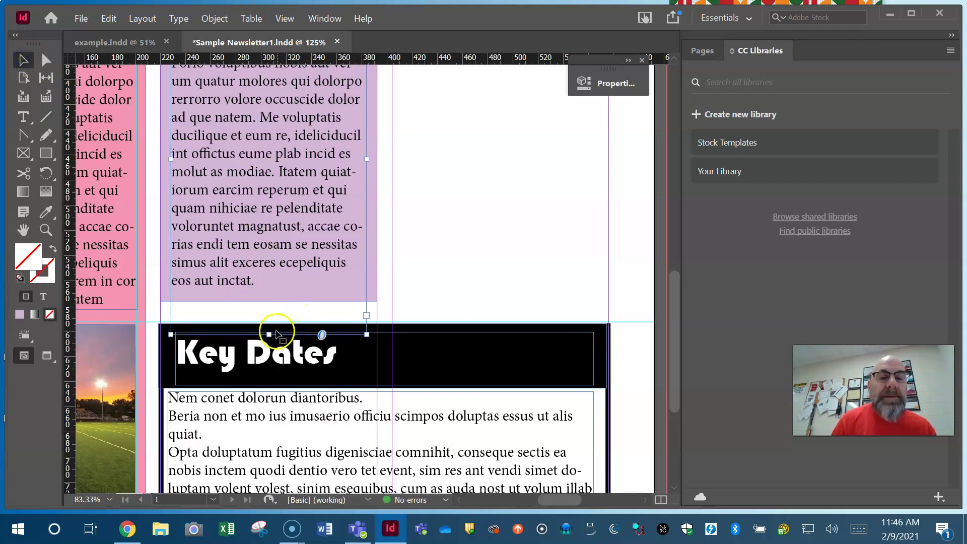
{"action": "left_click_drag", "start_coordinate": [271, 320], "coordinate": [277, 296]}
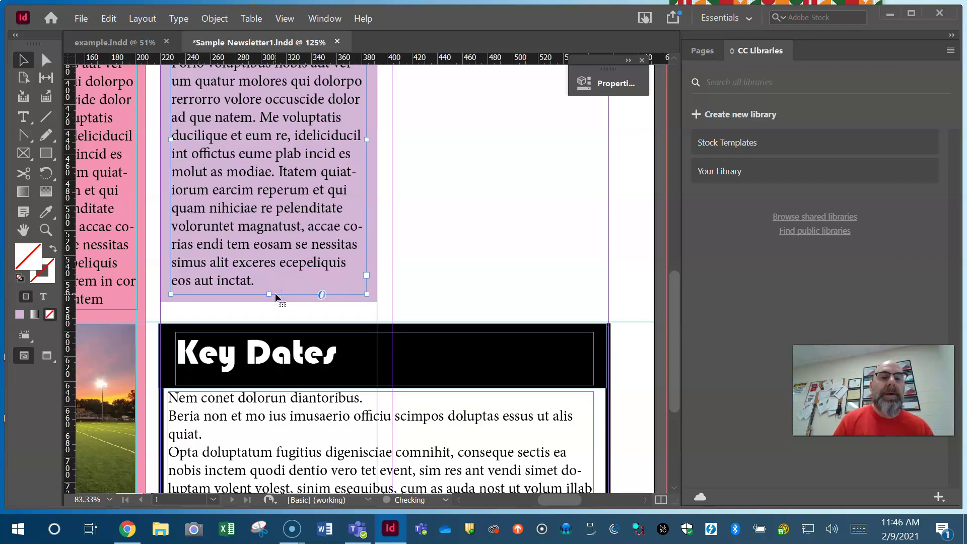
- Zoom out with the Zoom tool so the masthead and both topic columns are visible, then return to the Selection tool
{"action": "left_click", "coordinate": [47, 230]}
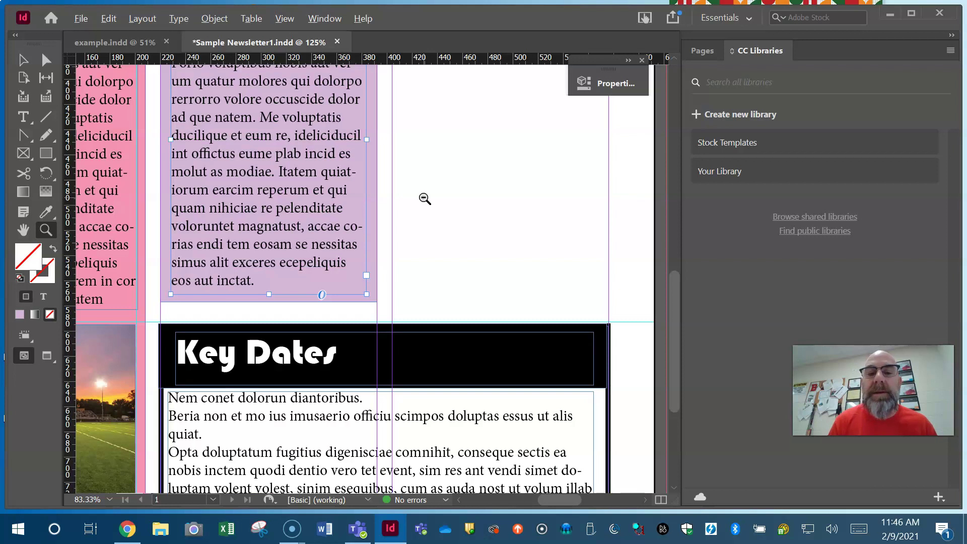
{"action": "left_click", "coordinate": [425, 198], "text": "alt"}
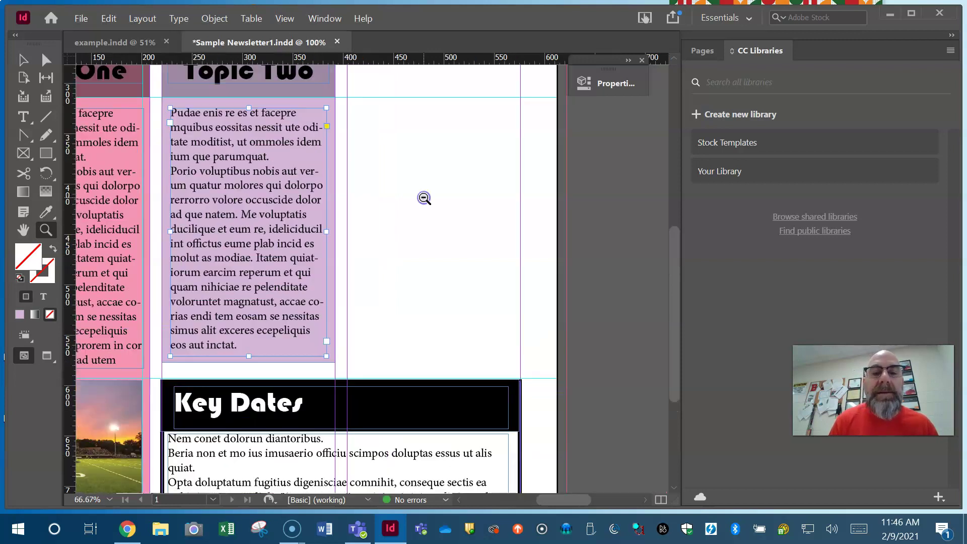
{"action": "scroll", "coordinate": [302, 162], "scroll_direction": "left", "scroll_amount": 5}
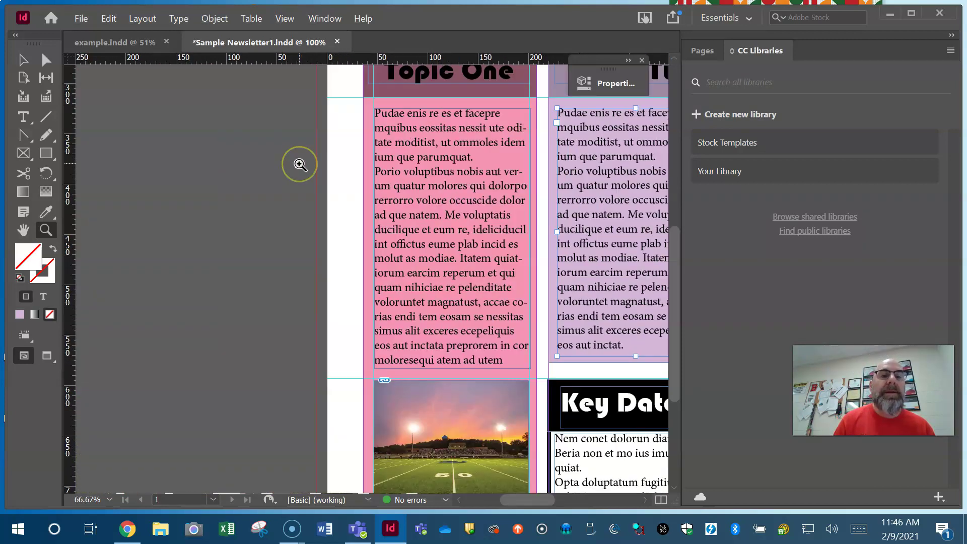
{"action": "scroll", "coordinate": [300, 162], "scroll_direction": "up", "scroll_amount": 3}
{"action": "scroll", "coordinate": [300, 164], "scroll_direction": "down", "scroll_amount": 3}
{"action": "scroll", "coordinate": [300, 164], "scroll_direction": "up", "scroll_amount": 3}
{"action": "scroll", "coordinate": [300, 163], "scroll_direction": "right", "scroll_amount": 5}
{"action": "scroll", "coordinate": [300, 164], "scroll_direction": "down", "scroll_amount": 2}
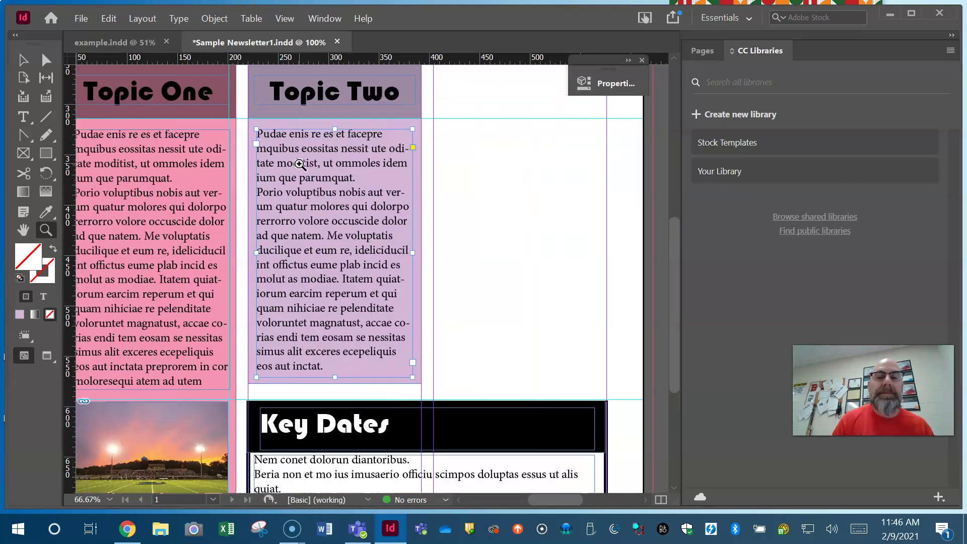
{"action": "scroll", "coordinate": [300, 164], "scroll_direction": "left", "scroll_amount": 5}
{"action": "scroll", "coordinate": [300, 164], "scroll_direction": "right", "scroll_amount": 5}
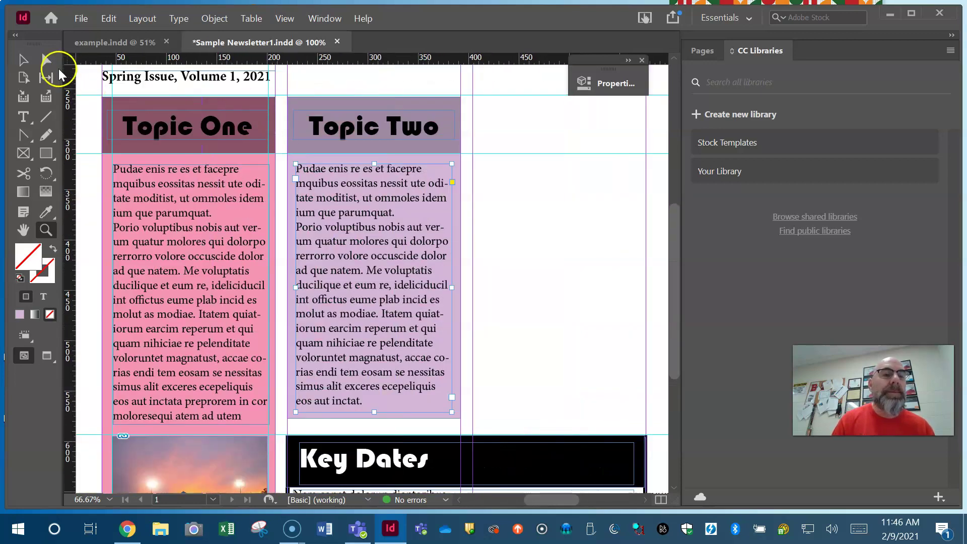
{"action": "left_click", "coordinate": [26, 63]}
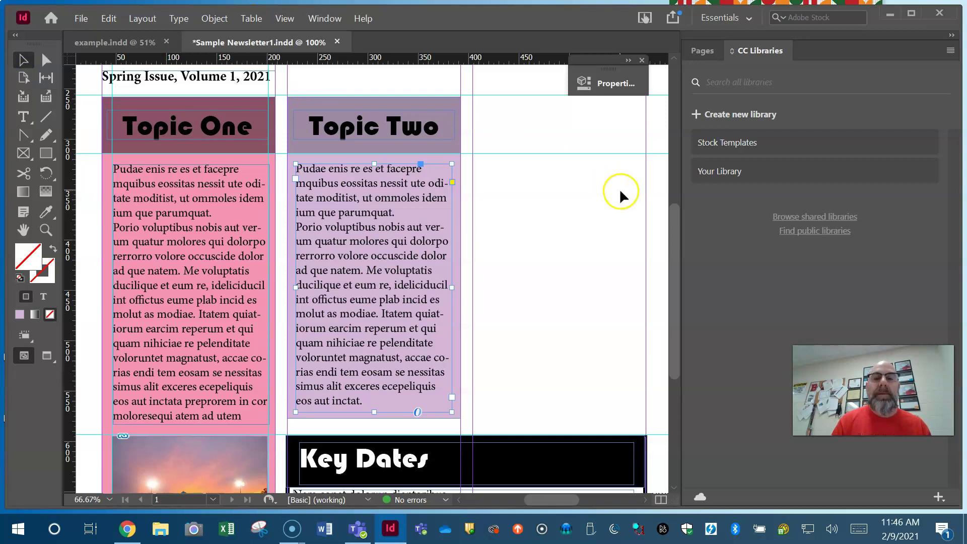
{"action": "left_click", "coordinate": [576, 224]}
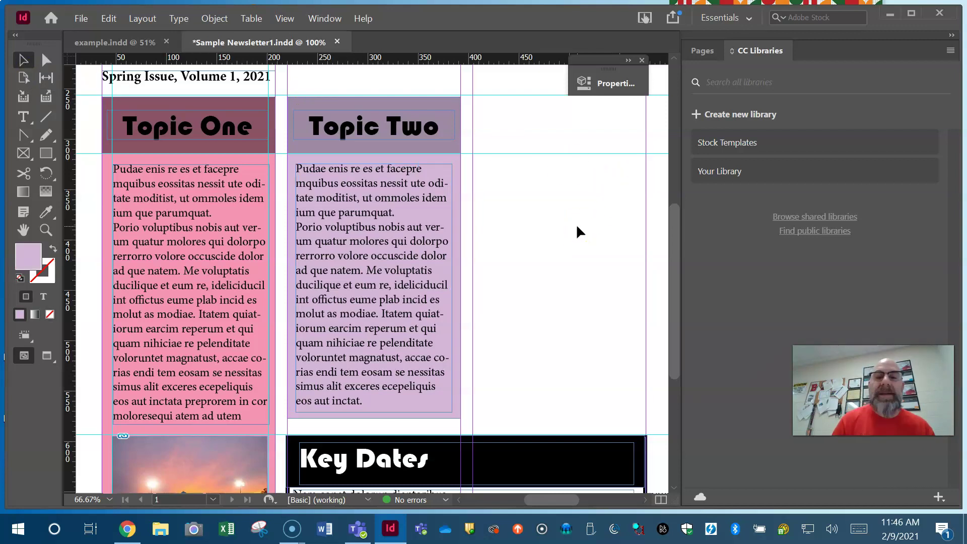
- Marquee-select the Topic Two heading, body and lavender background and group them via Object > Group
{"action": "left_click", "coordinate": [434, 132]}
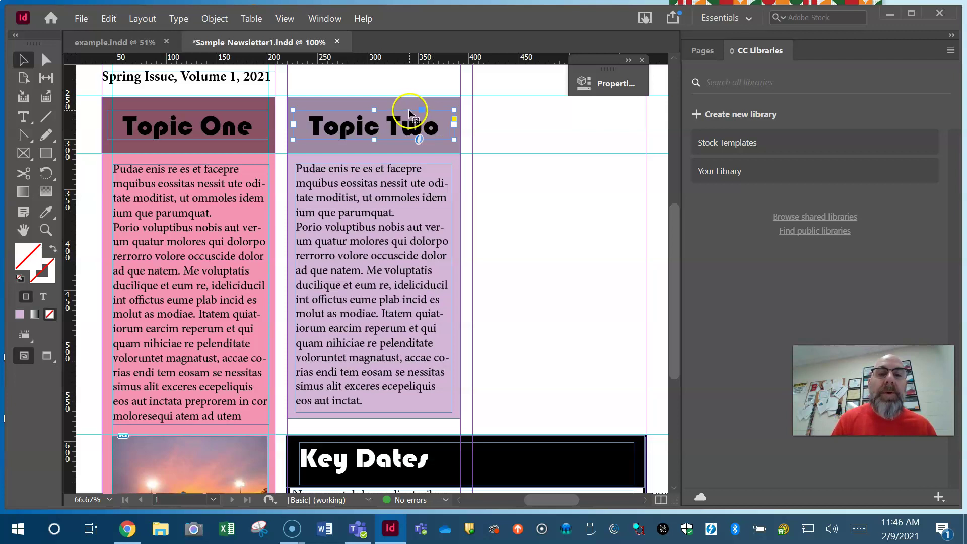
{"action": "left_click", "coordinate": [398, 99], "text": "shift"}
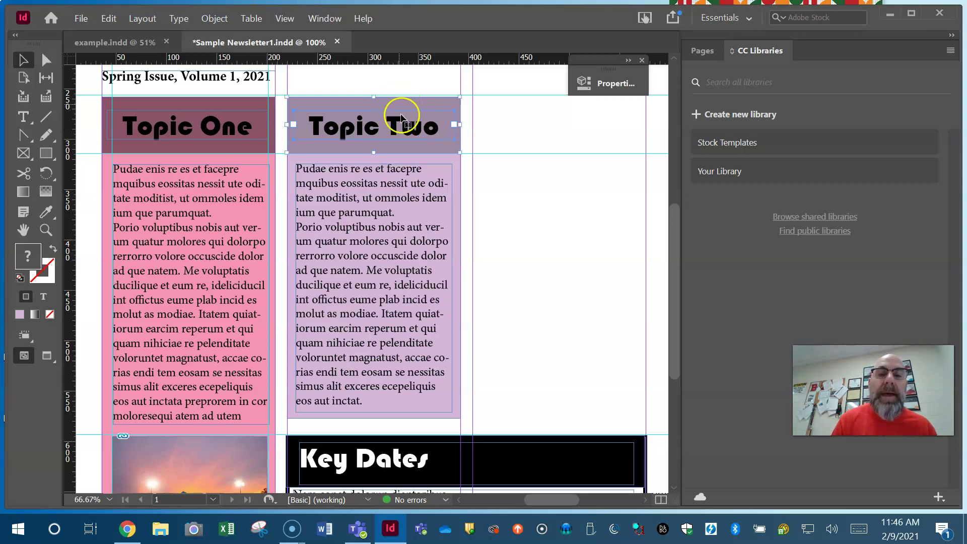
{"action": "left_click", "coordinate": [426, 157], "text": "shift"}
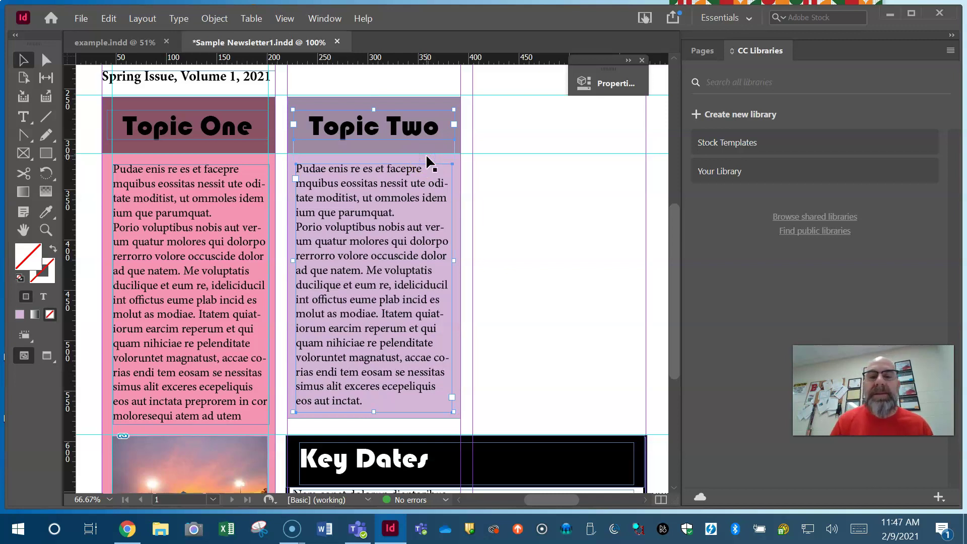
{"action": "left_click", "coordinate": [538, 176]}
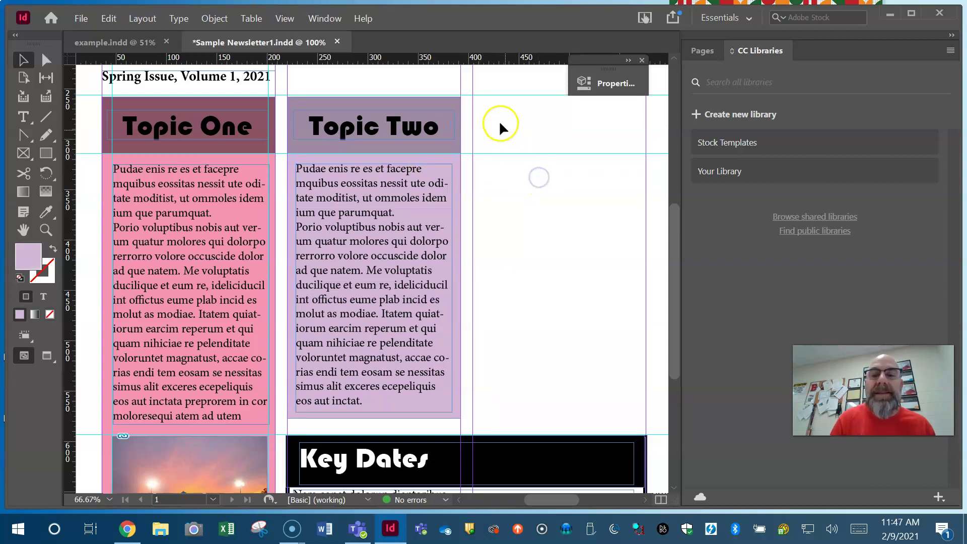
{"action": "mouse_move", "coordinate": [495, 110]}
{"action": "left_mouse_down"}
{"action": "mouse_move", "coordinate": [399, 291]}
{"action": "mouse_move", "coordinate": [370, 402]}
{"action": "left_mouse_up"}
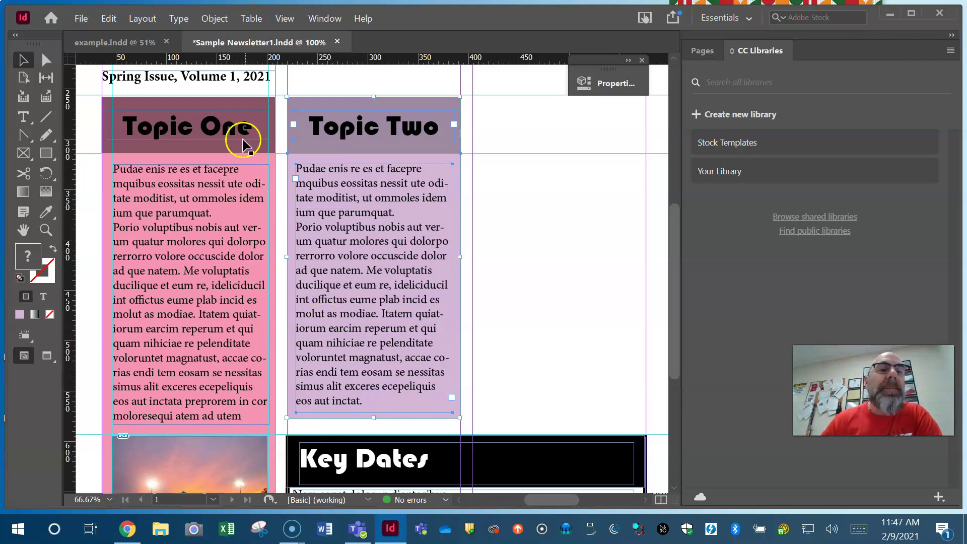
{"action": "left_click", "coordinate": [214, 18]}
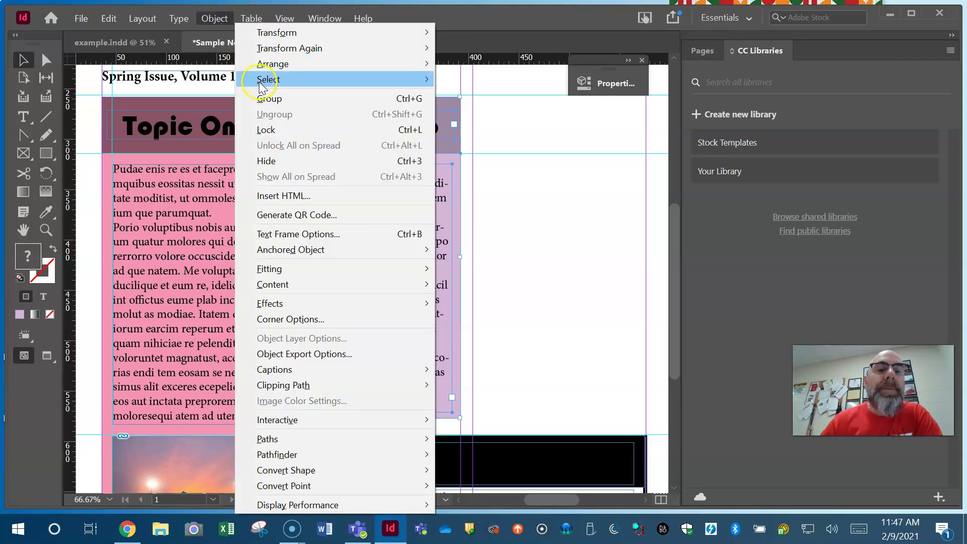
{"action": "left_click", "coordinate": [267, 99]}
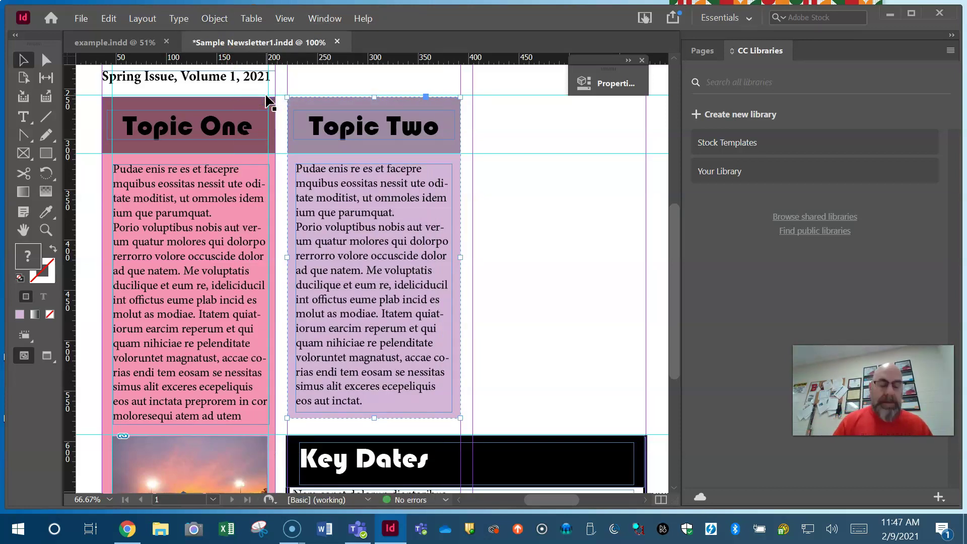
- Duplicate the Topic Two group and nudge the copy into alignment in the third column position
{"action": "key", "text": "shift+Down"}
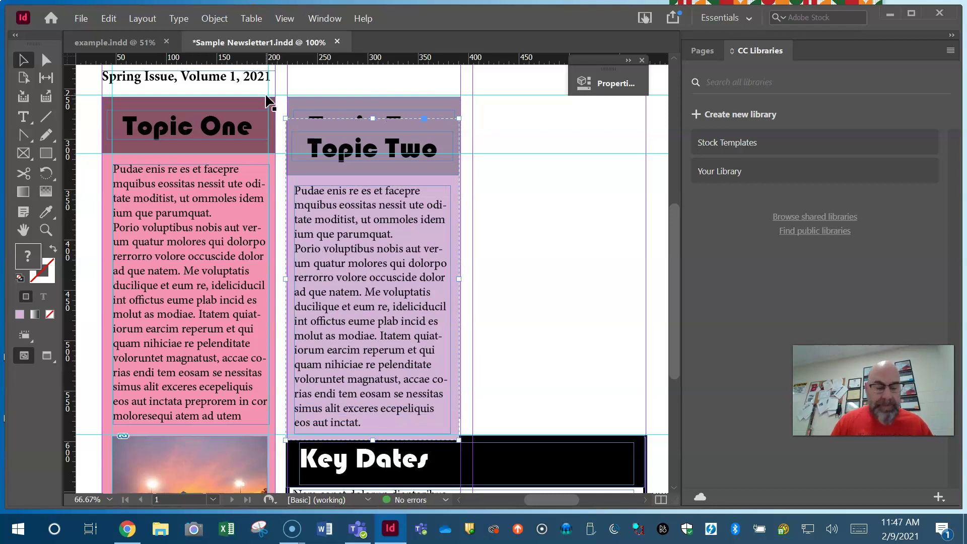
{"action": "key", "text": "shift+Right"}
{"action": "key", "text": "shift+Right"}
{"action": "key", "text": "shift+Right"}
{"action": "key", "text": "shift+Right"}
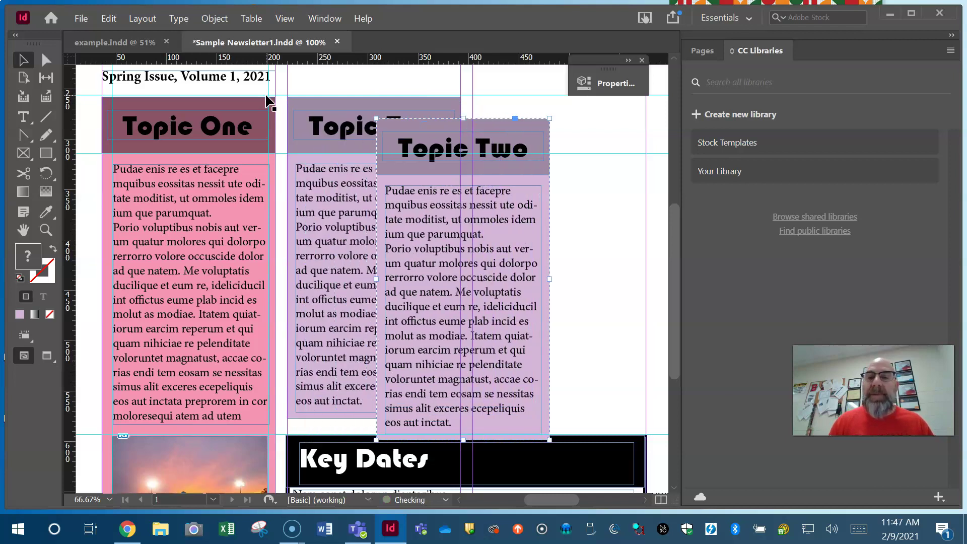
{"action": "key", "text": "shift+Right"}
{"action": "key", "text": "shift+Right"}
{"action": "key", "text": "shift+Right"}
{"action": "key", "text": "shift+Right"}
{"action": "key", "text": "Left"}
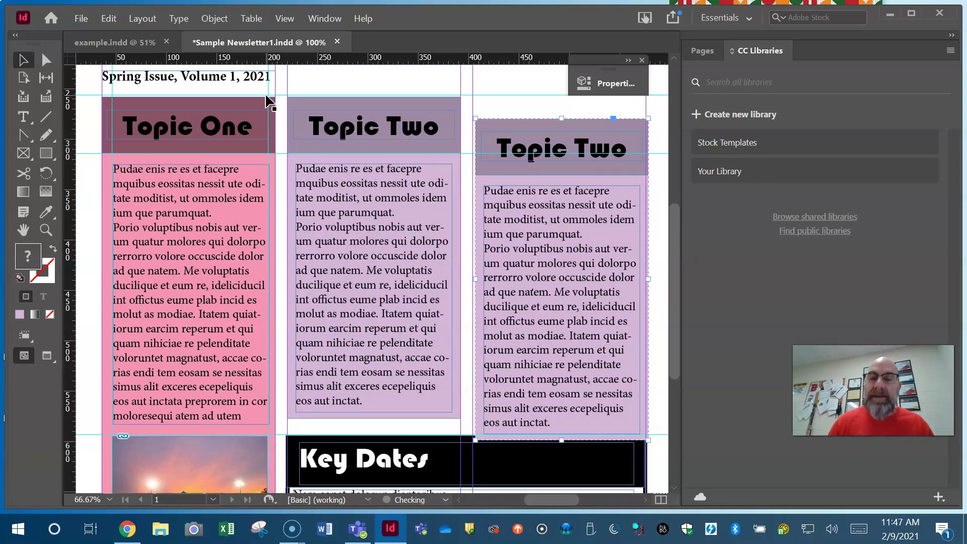
{"action": "key", "text": "Left"}
{"action": "key", "text": "Left"}
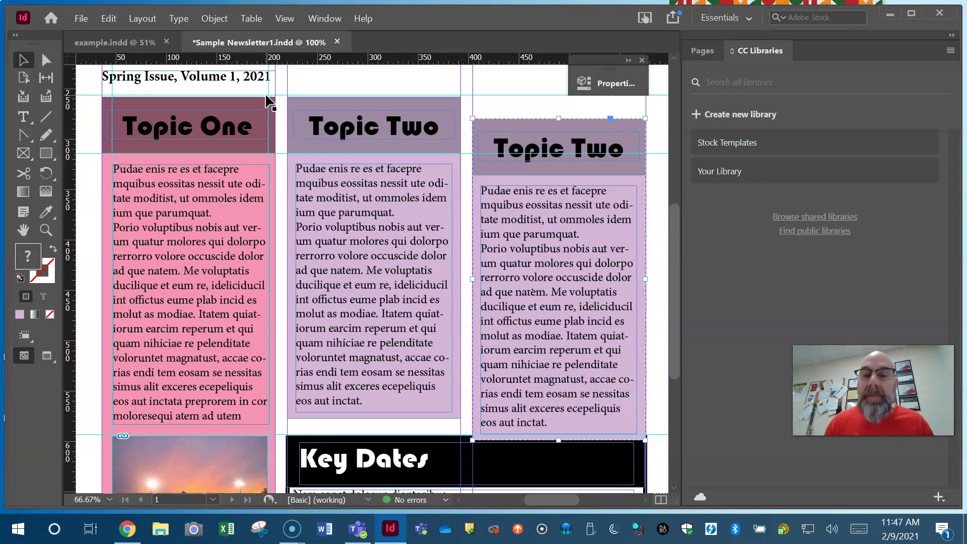
{"action": "key", "text": "Up"}
{"action": "key", "text": "Up"}
{"action": "key", "text": "Up"}
{"action": "key", "text": "Up"}
{"action": "key", "text": "Up"}
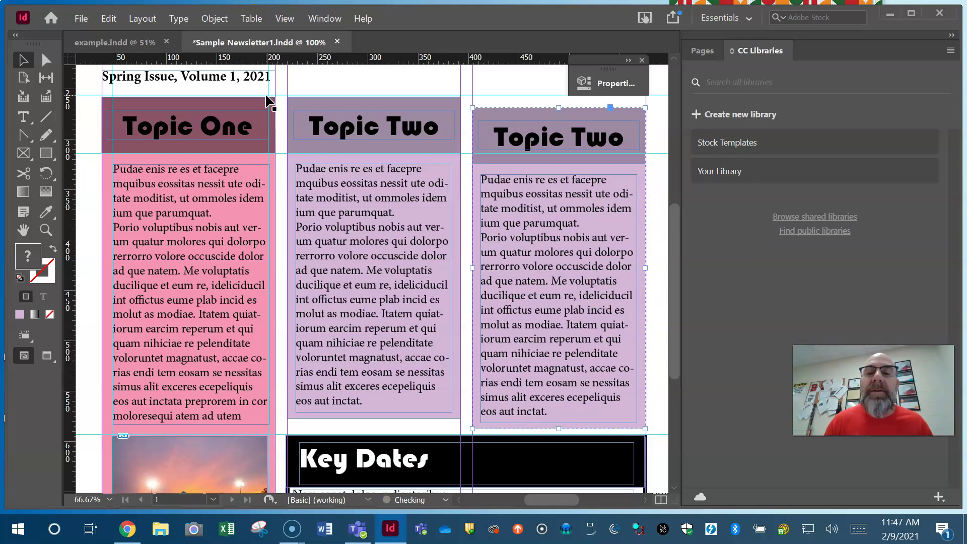
{"action": "key", "text": "Up"}
{"action": "key", "text": "Up"}
{"action": "key", "text": "Up"}
{"action": "key", "text": "Up"}
{"action": "key", "text": "Up"}
{"action": "key", "text": "Up"}
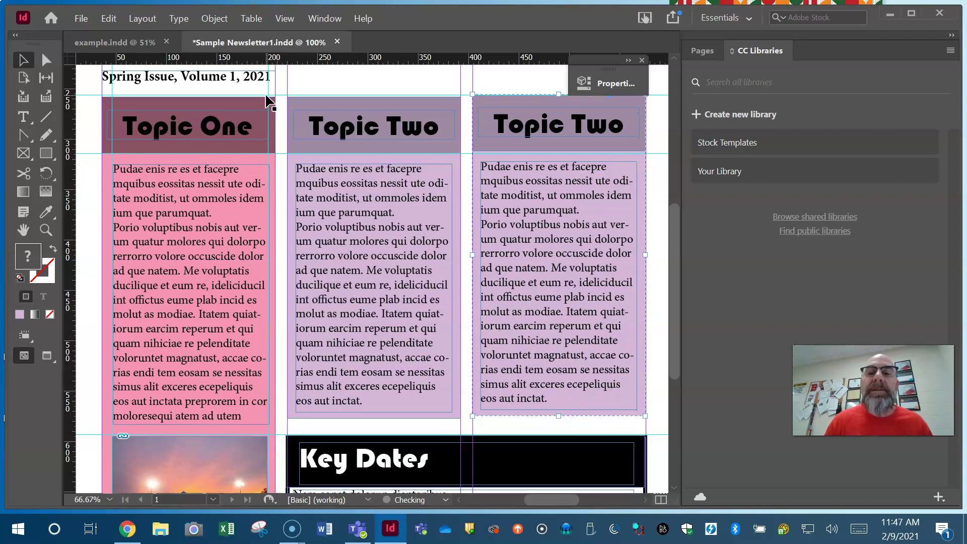
{"action": "key", "text": "Down"}
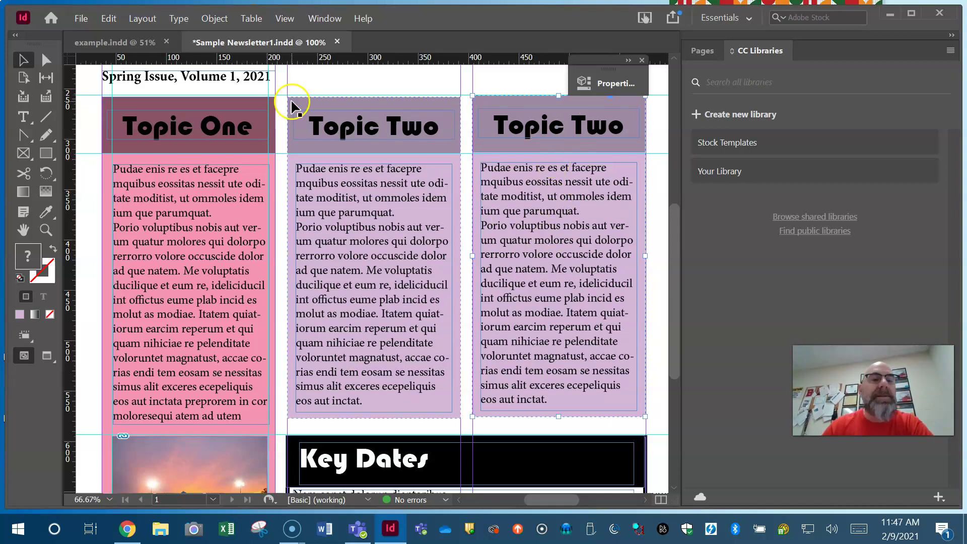
- Change the third column's heading from Topic Two to Topic Three
{"action": "left_click", "coordinate": [24, 117]}
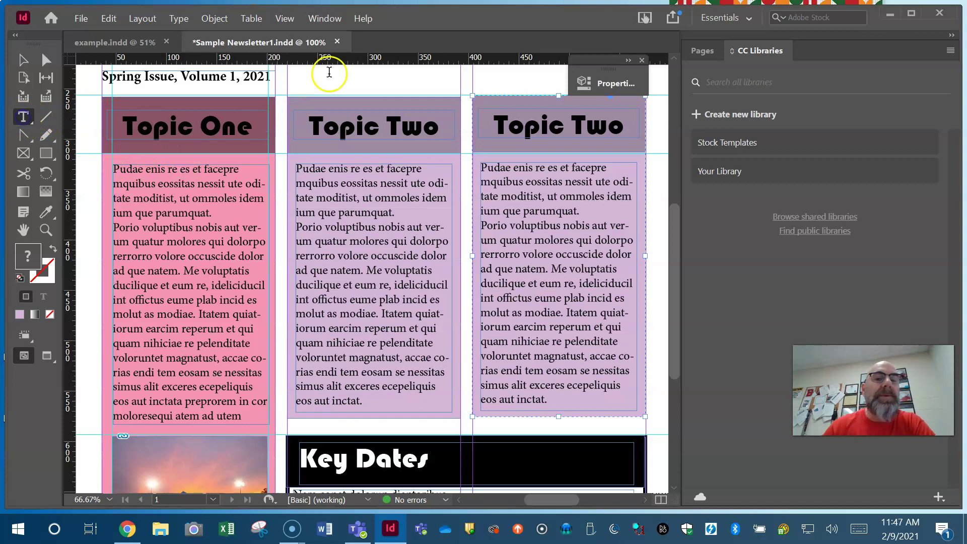
{"action": "left_click", "coordinate": [600, 126]}
{"action": "double_click", "coordinate": [601, 126]}
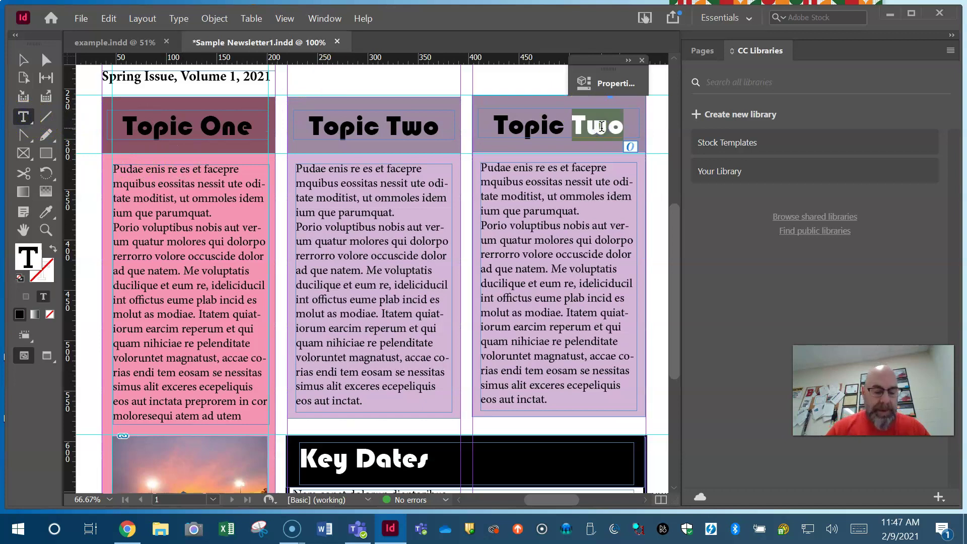
{"action": "type", "text": "Three"}
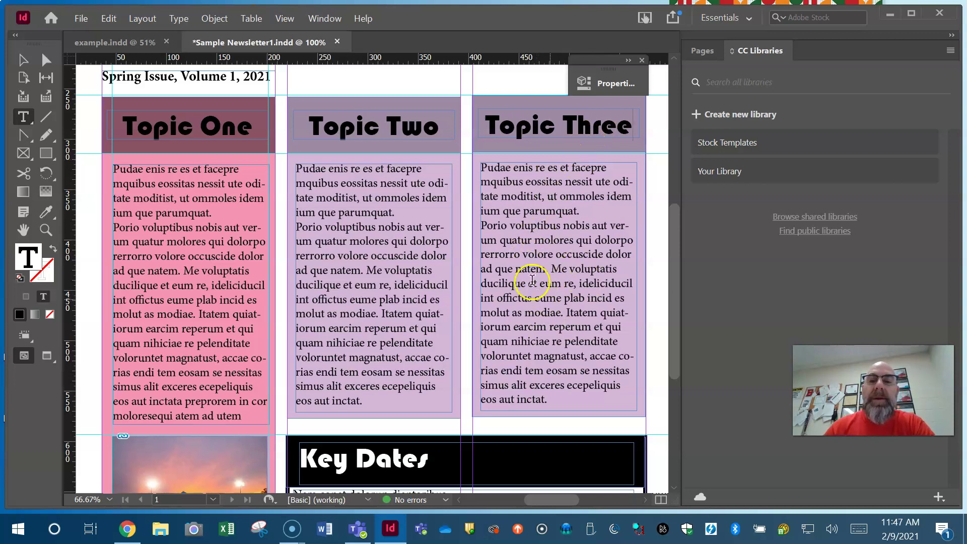
{"action": "left_click", "coordinate": [25, 61]}
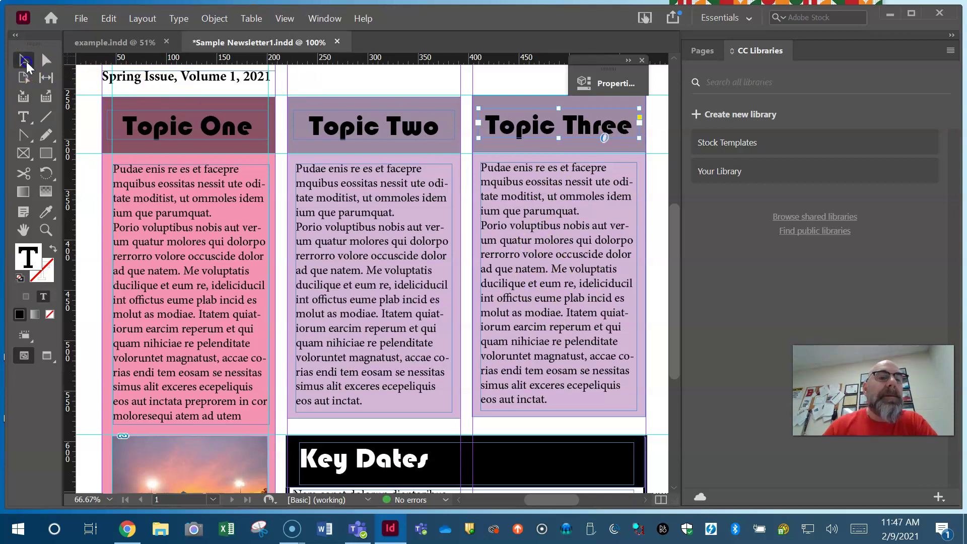
- Select the whole Topic Three column group ready for Object > Ungroup
{"action": "left_click", "coordinate": [477, 198]}
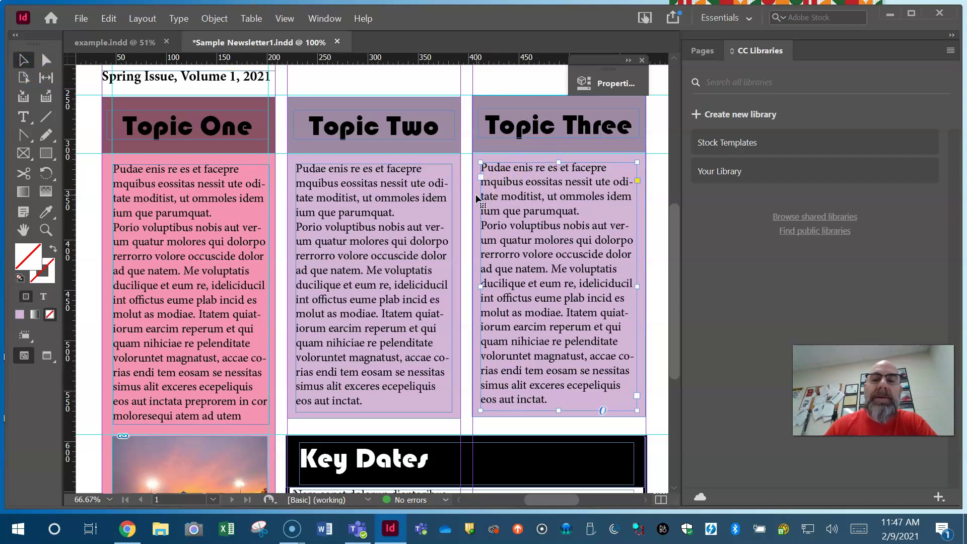
{"action": "left_click", "coordinate": [637, 149]}
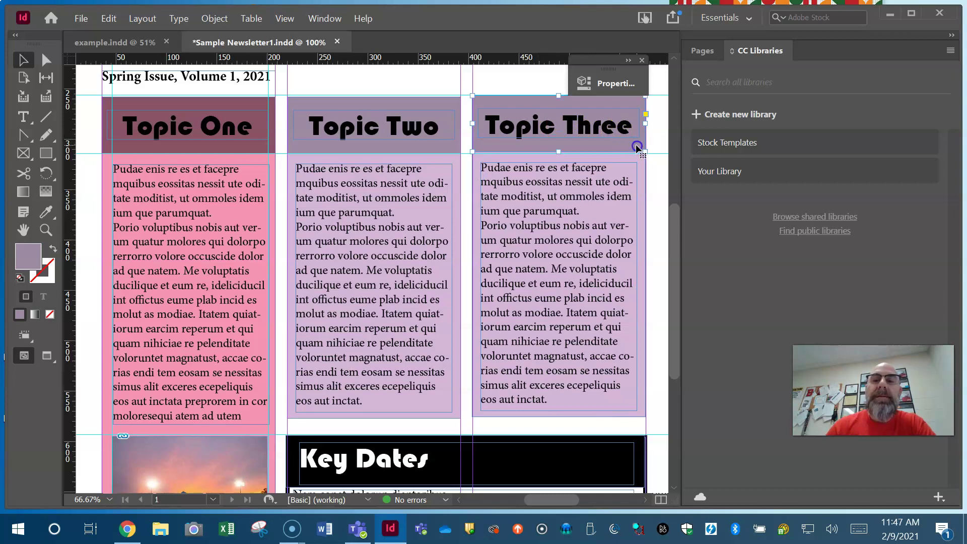
{"action": "left_click", "coordinate": [630, 173], "text": "shift"}
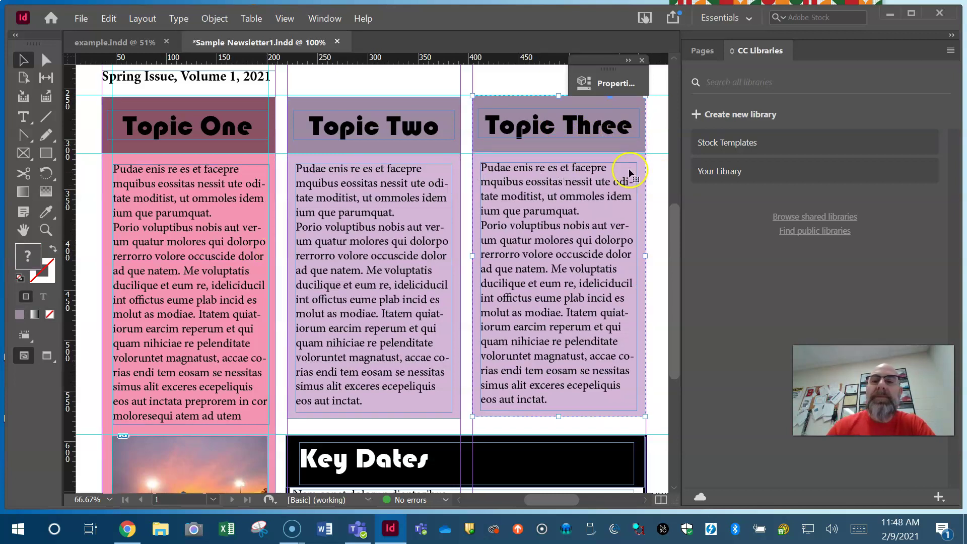
{"action": "left_click_drag", "start_coordinate": [504, 80], "coordinate": [552, 332]}
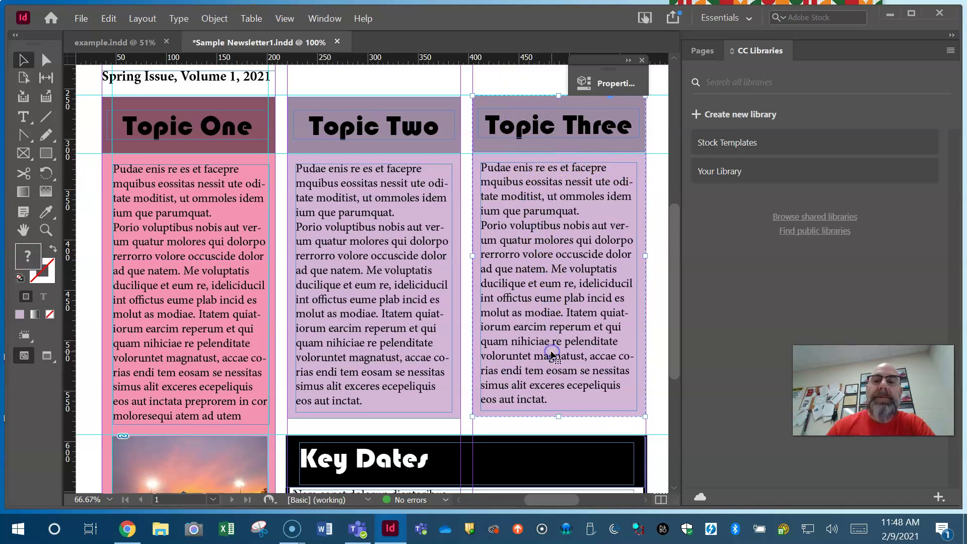
{"action": "left_click", "coordinate": [223, 20]}
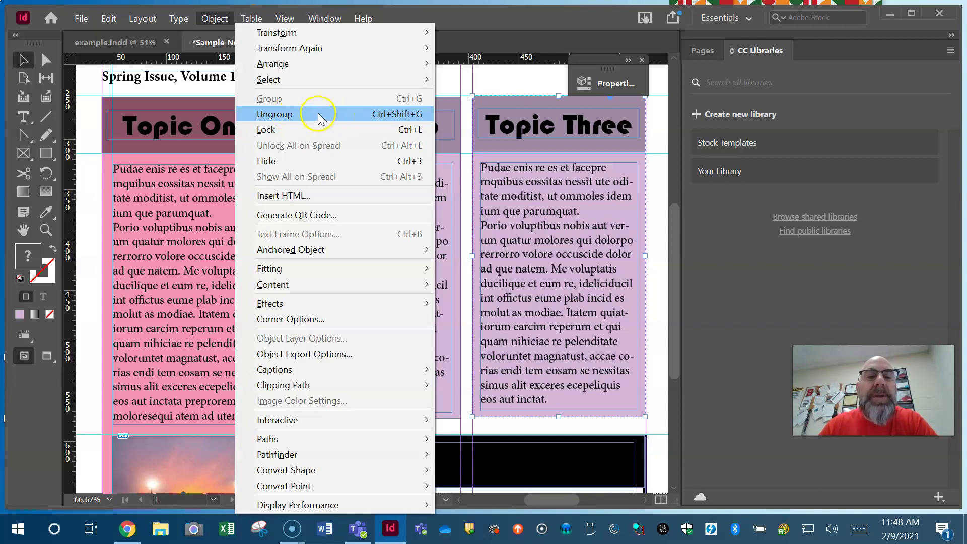
- Ungroup the Topic Three column and select its background frame, checking its fill colour settings
{"action": "left_click", "coordinate": [318, 113]}
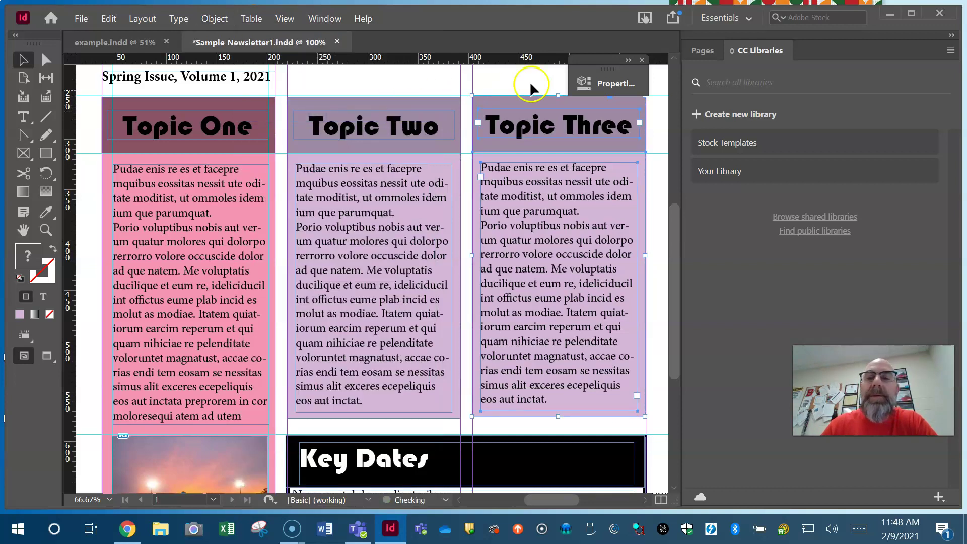
{"action": "left_click", "coordinate": [665, 178]}
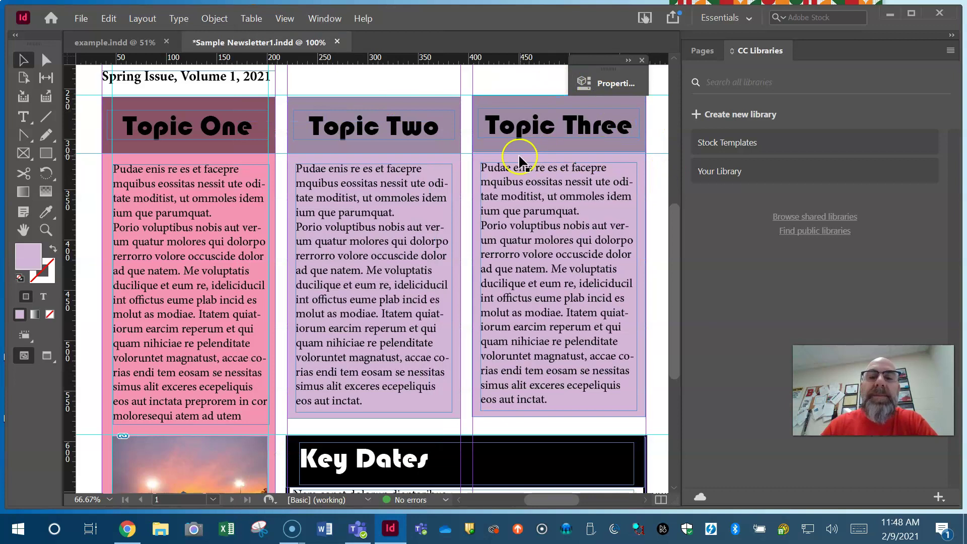
{"action": "left_click", "coordinate": [476, 174]}
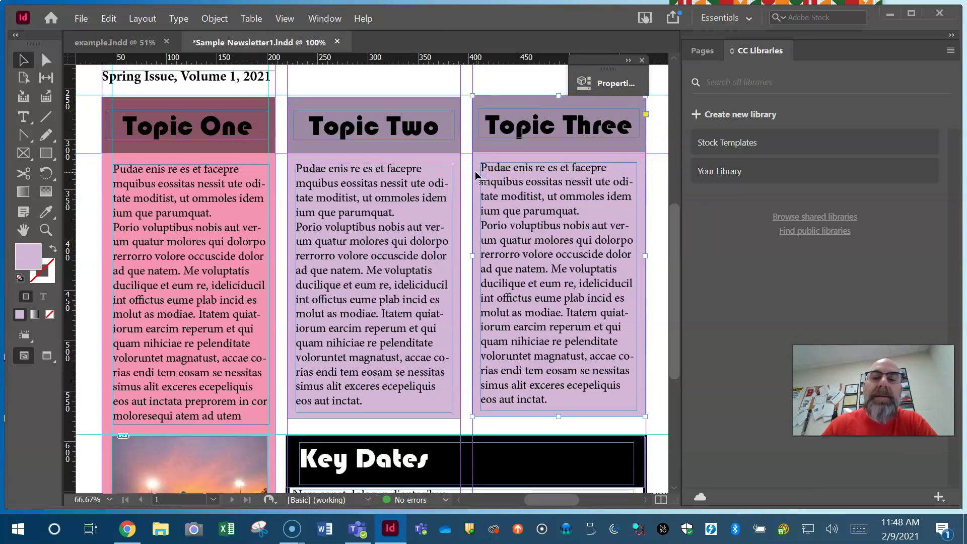
{"action": "double_click", "coordinate": [28, 258]}
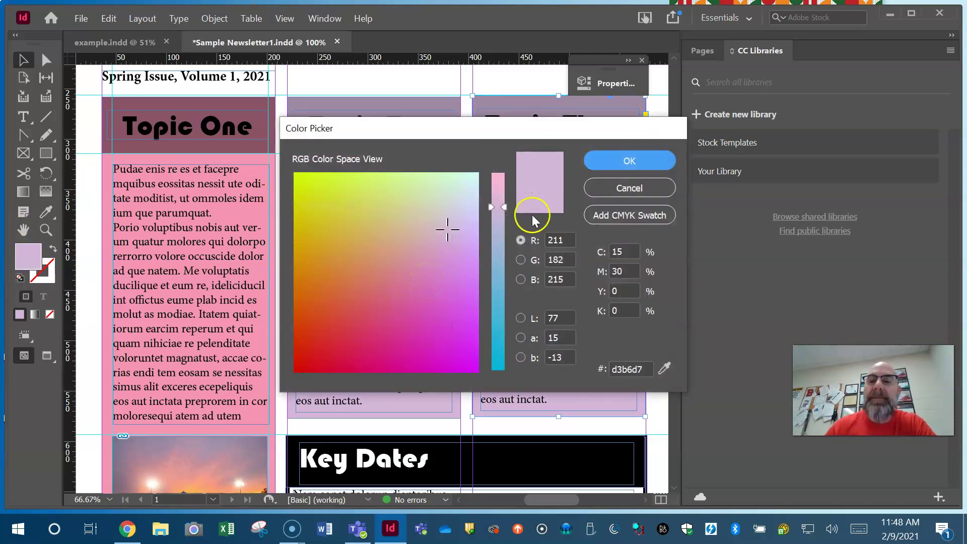
{"action": "left_click", "coordinate": [635, 189]}
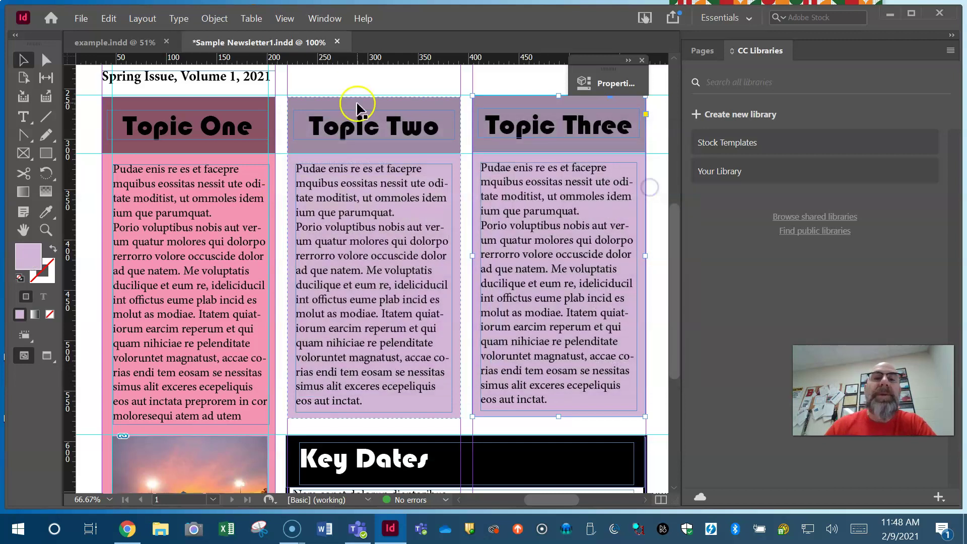
- Show the Swatches panel from the Window menu and enlarge it to reveal every swatch
{"action": "left_click", "coordinate": [321, 18]}
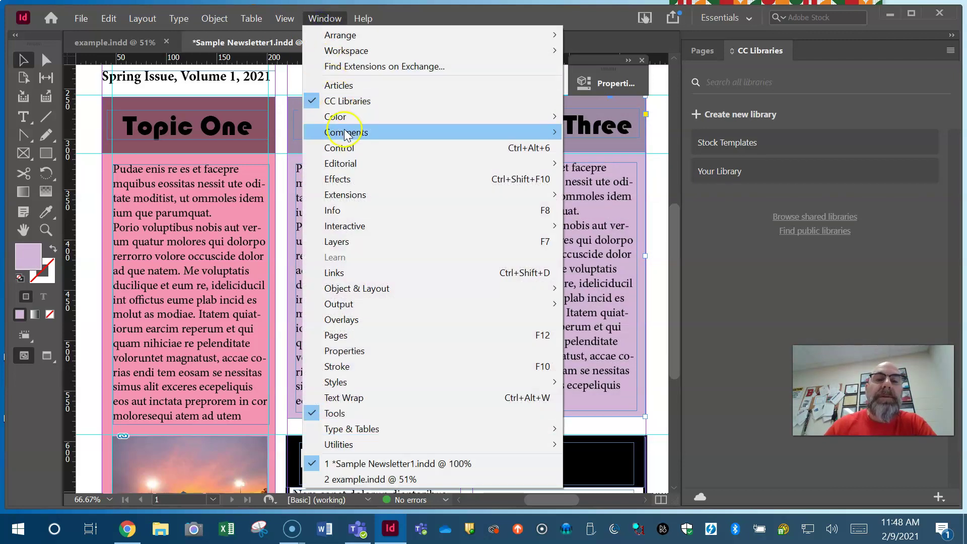
{"action": "mouse_move", "coordinate": [335, 116]}
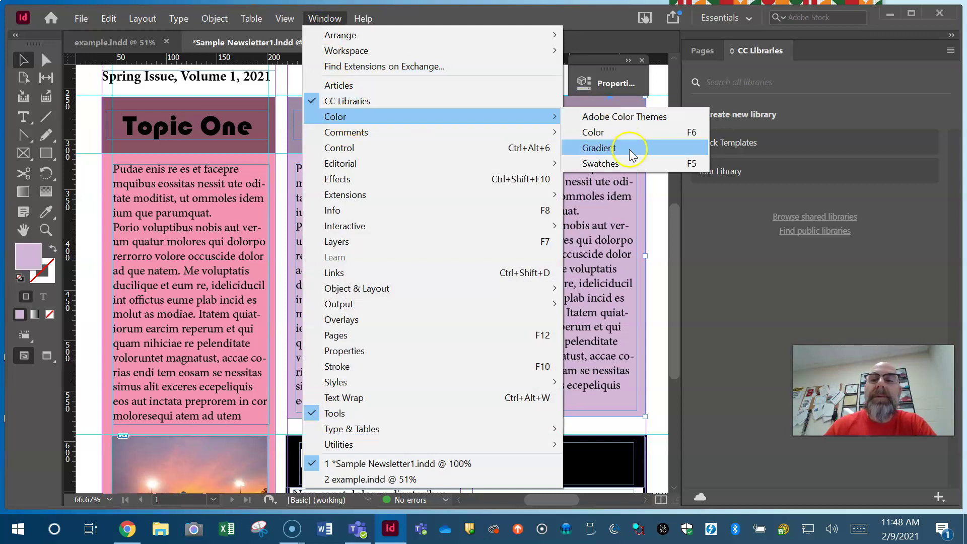
{"action": "left_click", "coordinate": [627, 163]}
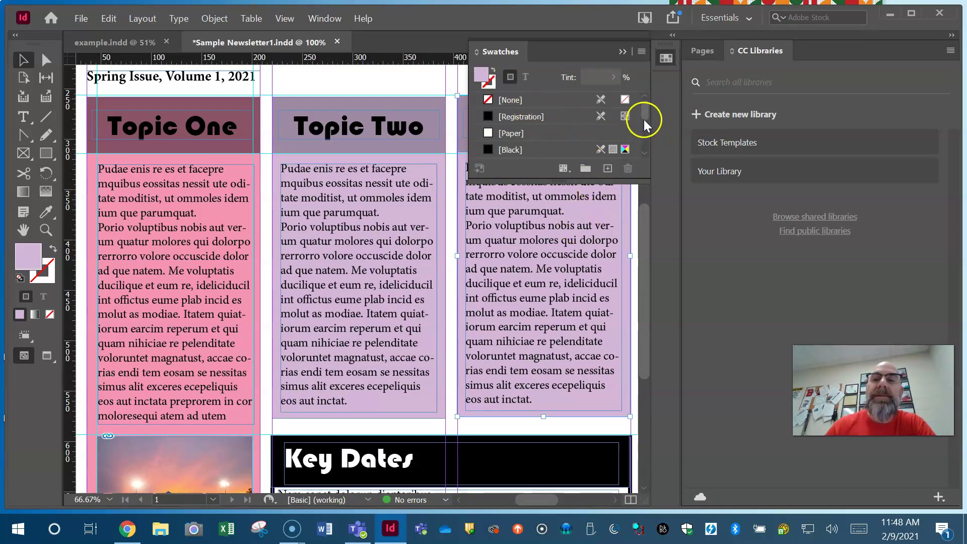
{"action": "left_click_drag", "start_coordinate": [646, 114], "coordinate": [646, 157]}
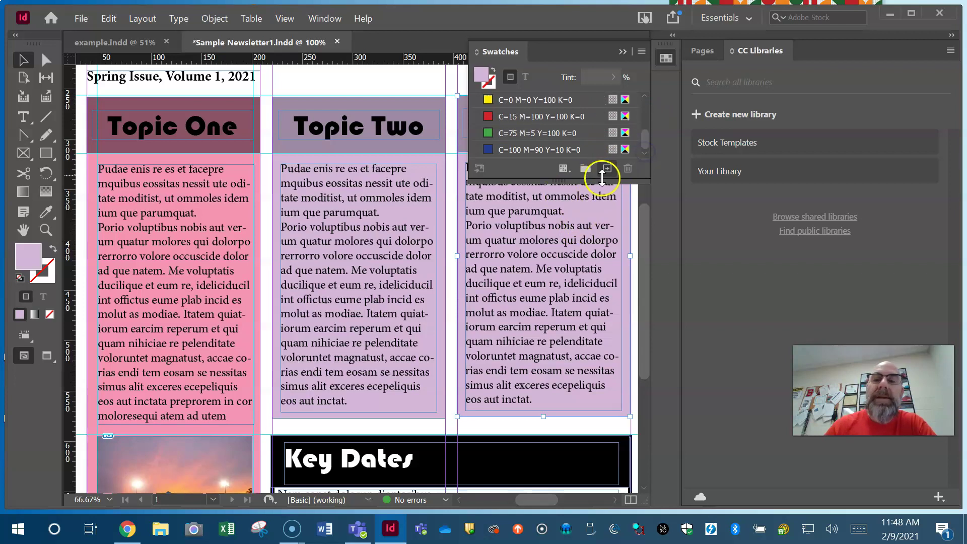
{"action": "left_click_drag", "start_coordinate": [604, 180], "coordinate": [589, 298]}
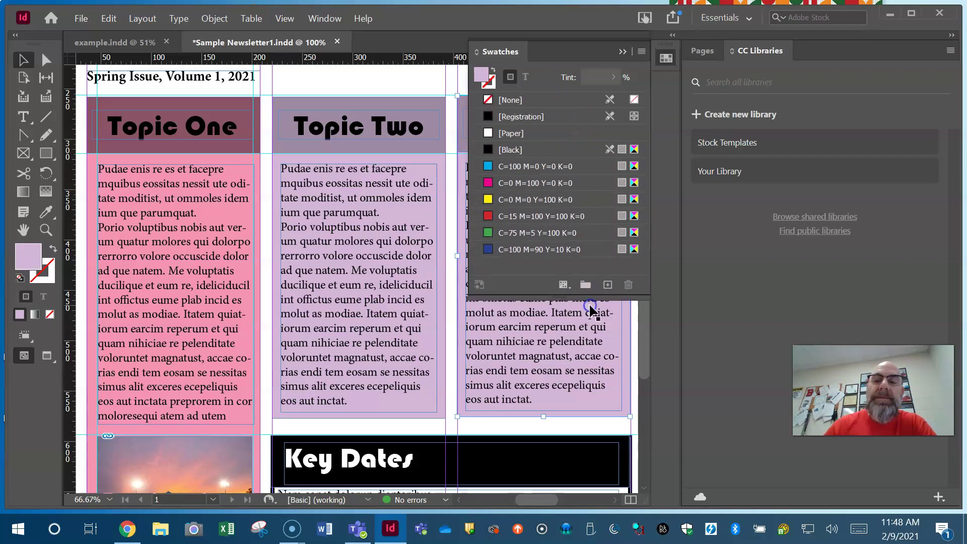
{"action": "left_click", "coordinate": [564, 285]}
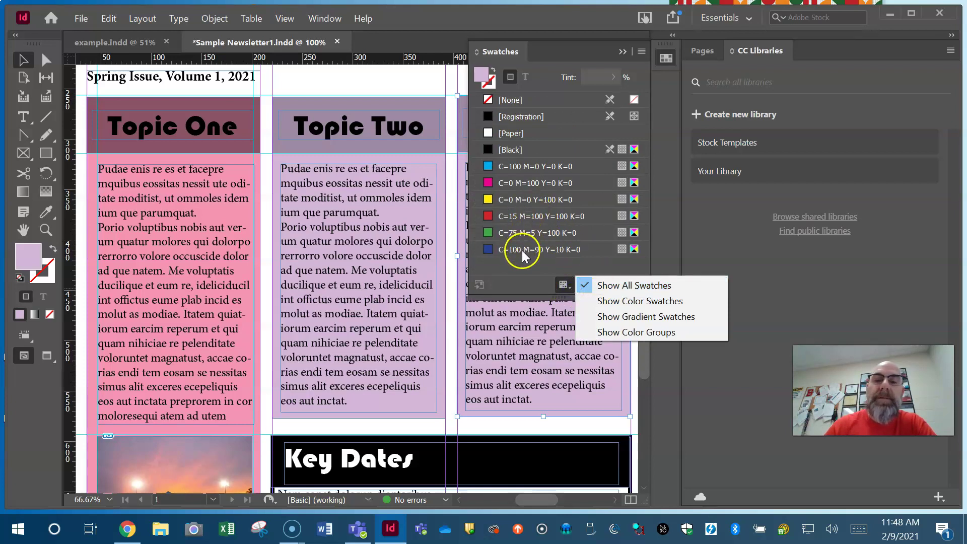
- Fill the Topic Three background frame with the cyan swatch and reopen its fill colour settings
{"action": "left_click", "coordinate": [520, 167]}
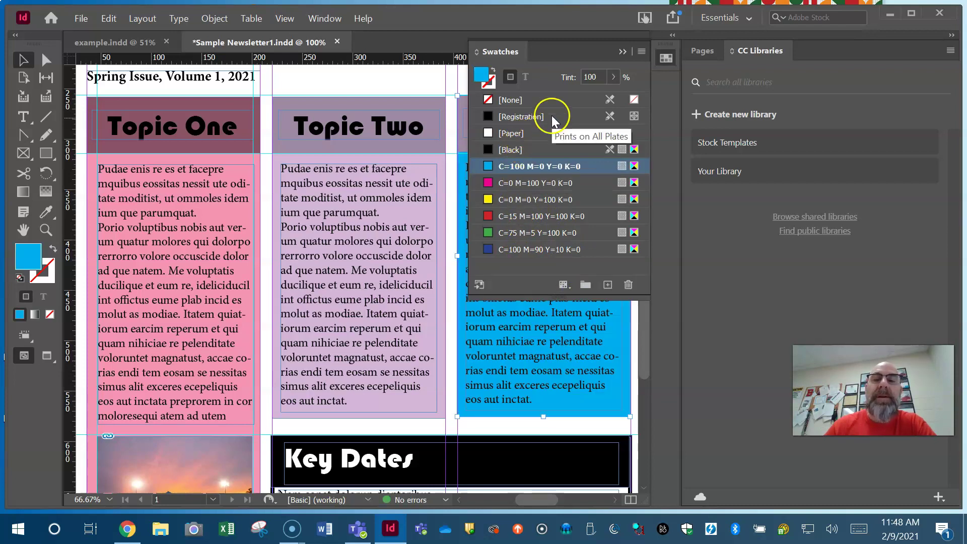
{"action": "left_click", "coordinate": [621, 53]}
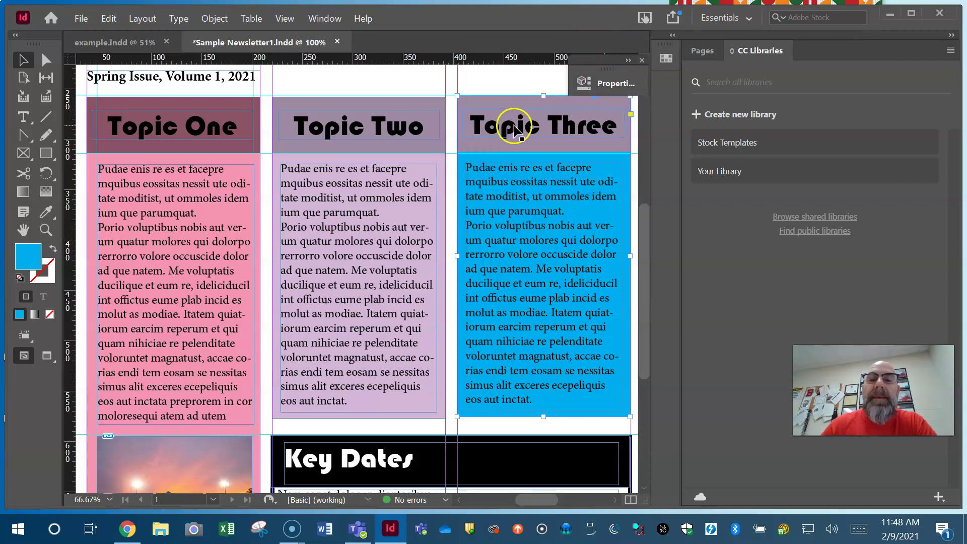
{"action": "double_click", "coordinate": [28, 257]}
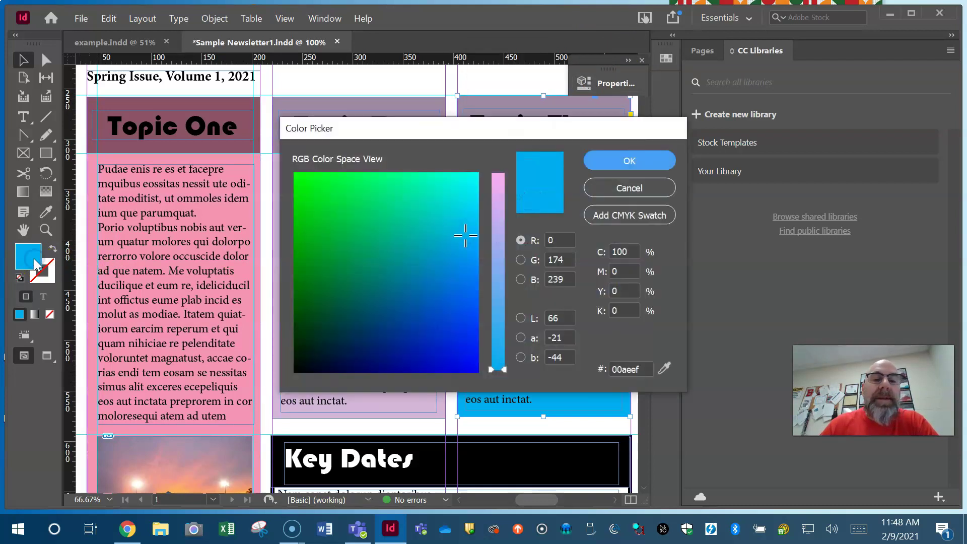
- Pick a medium green in the Color Picker and apply it as the Topic Three column fill
{"action": "left_click", "coordinate": [497, 195]}
{"action": "left_click", "coordinate": [403, 192]}
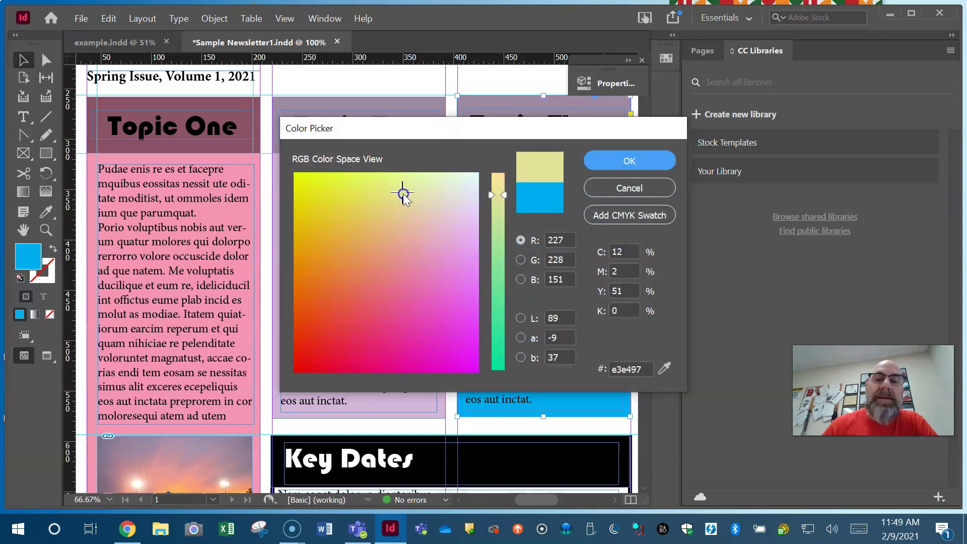
{"action": "left_click", "coordinate": [392, 218]}
{"action": "left_click", "coordinate": [495, 300]}
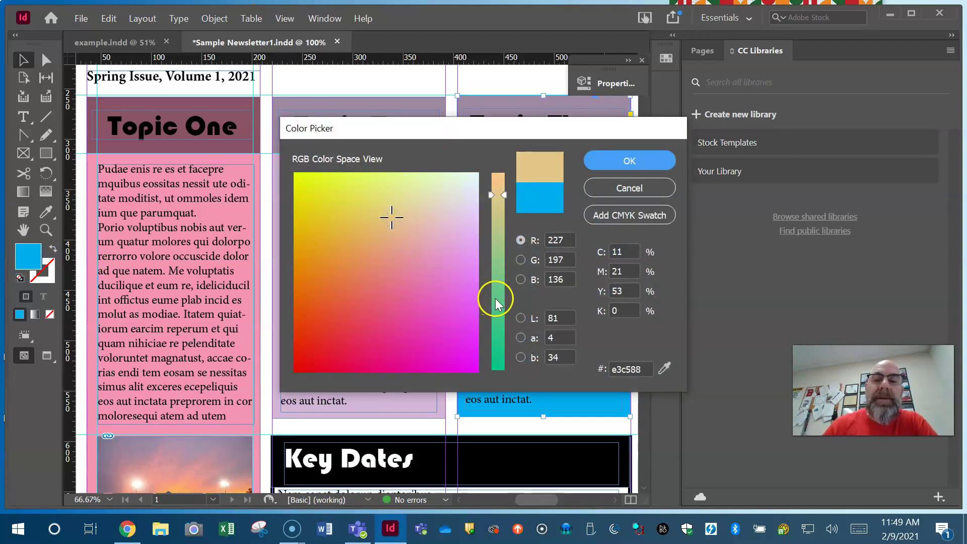
{"action": "left_click", "coordinate": [384, 191]}
{"action": "left_click", "coordinate": [400, 231]}
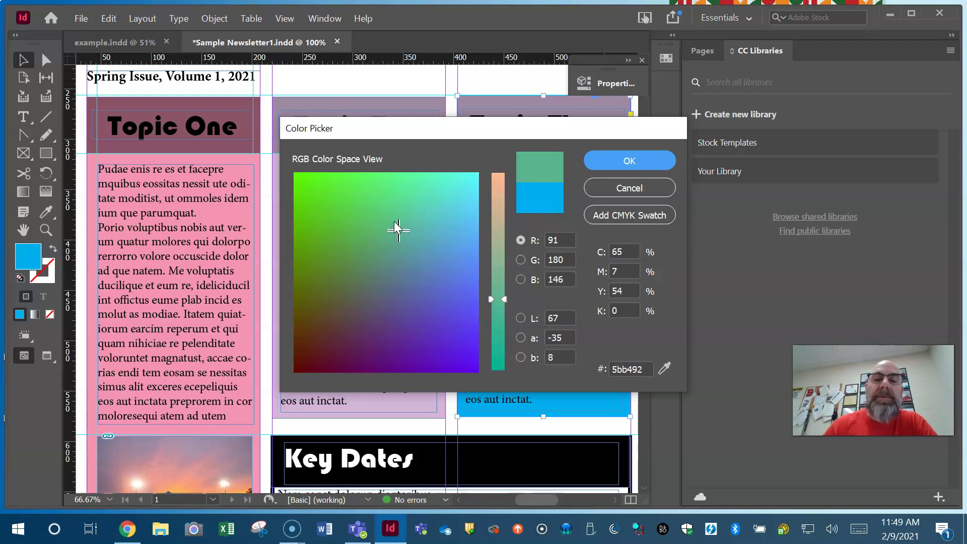
{"action": "left_click", "coordinate": [390, 217]}
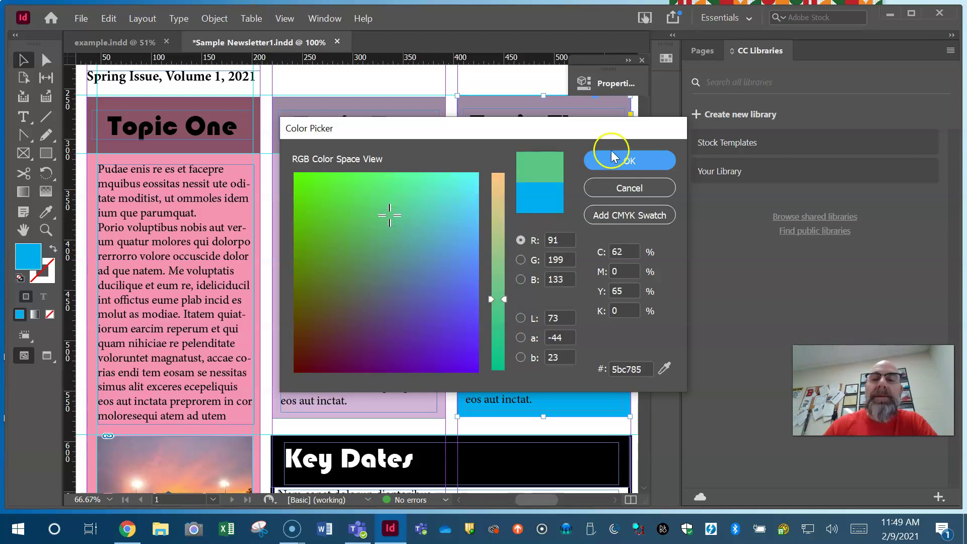
{"action": "left_click", "coordinate": [627, 160]}
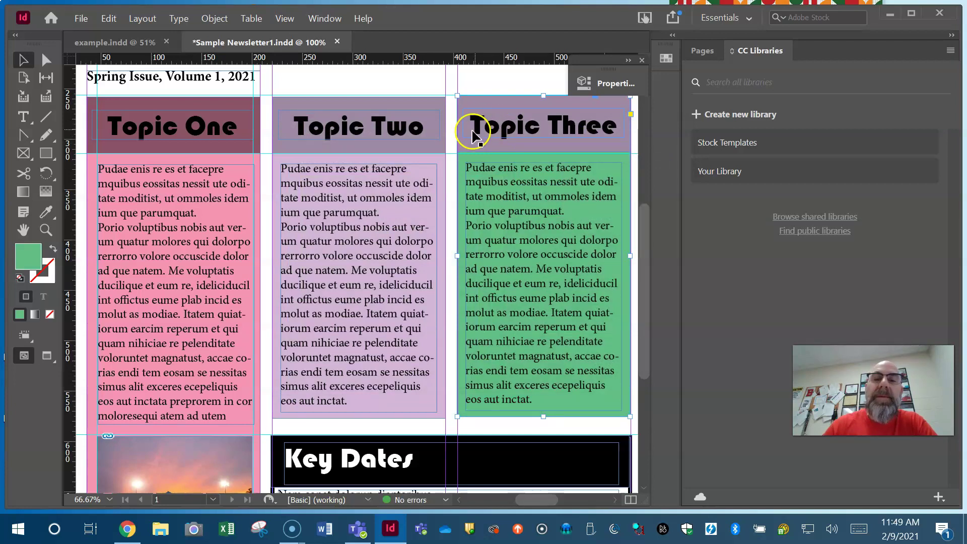
- Fill the Topic Three heading frame with a bright, purer green chosen in the Color Picker
{"action": "left_click", "coordinate": [495, 82]}
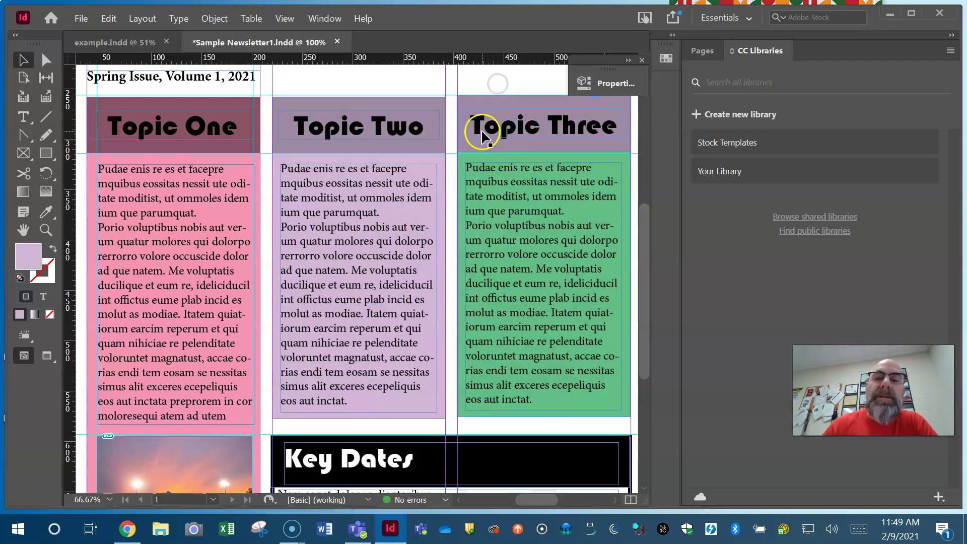
{"action": "left_click", "coordinate": [476, 141]}
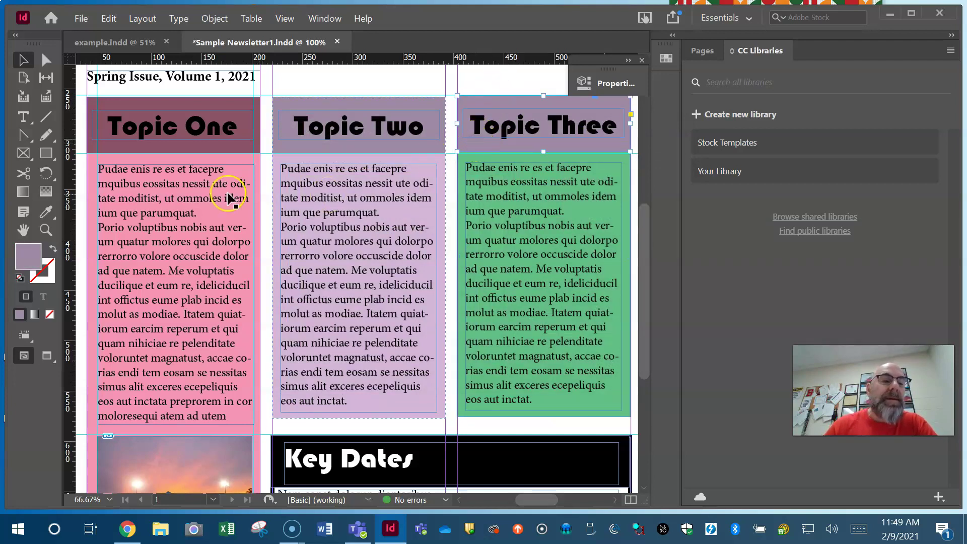
{"action": "double_click", "coordinate": [30, 261]}
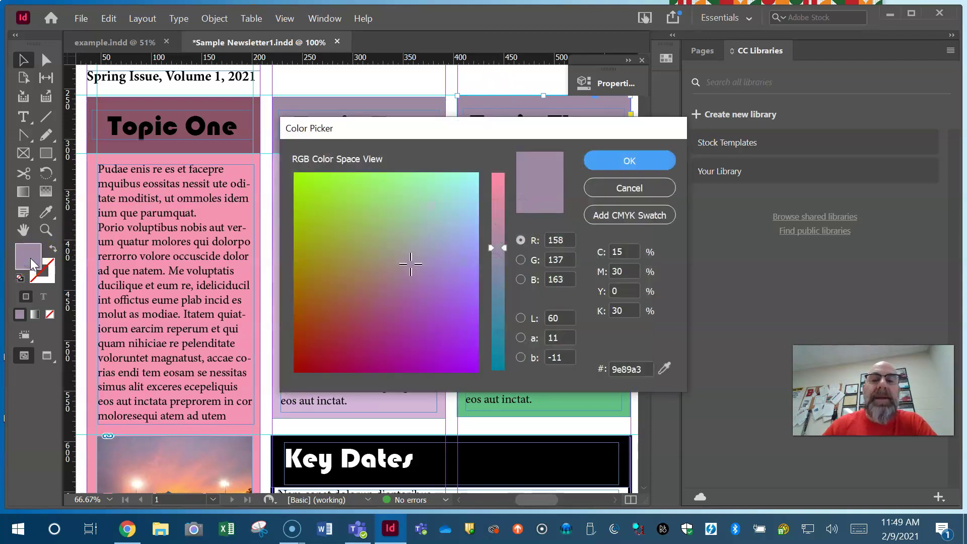
{"action": "left_click", "coordinate": [330, 195]}
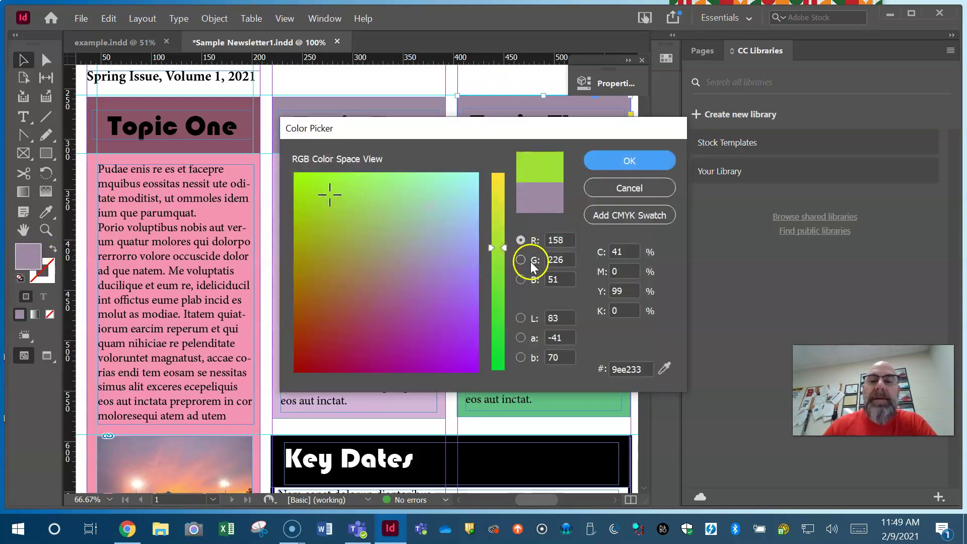
{"action": "mouse_move", "coordinate": [503, 248]}
{"action": "left_mouse_down"}
{"action": "mouse_move", "coordinate": [494, 362]}
{"action": "mouse_move", "coordinate": [504, 337]}
{"action": "left_mouse_up"}
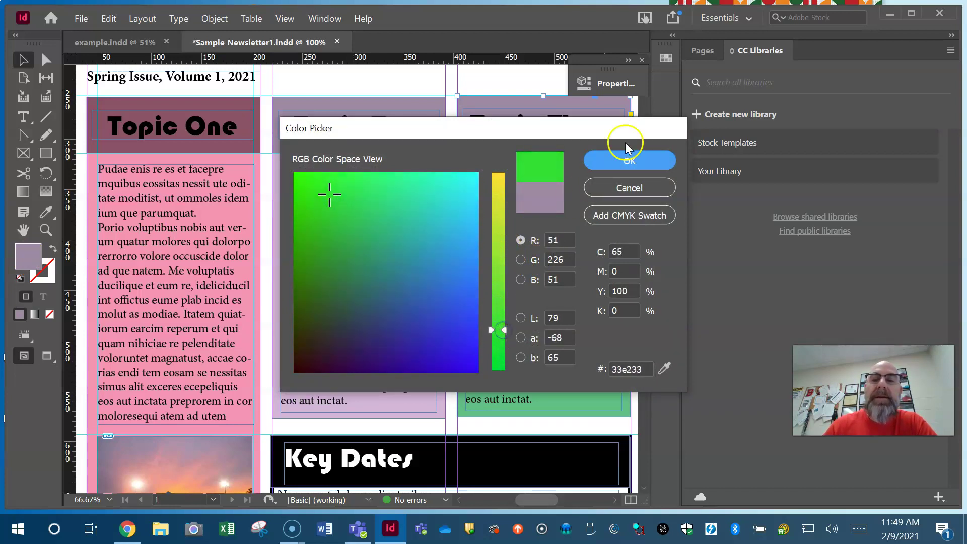
{"action": "left_click", "coordinate": [631, 162]}
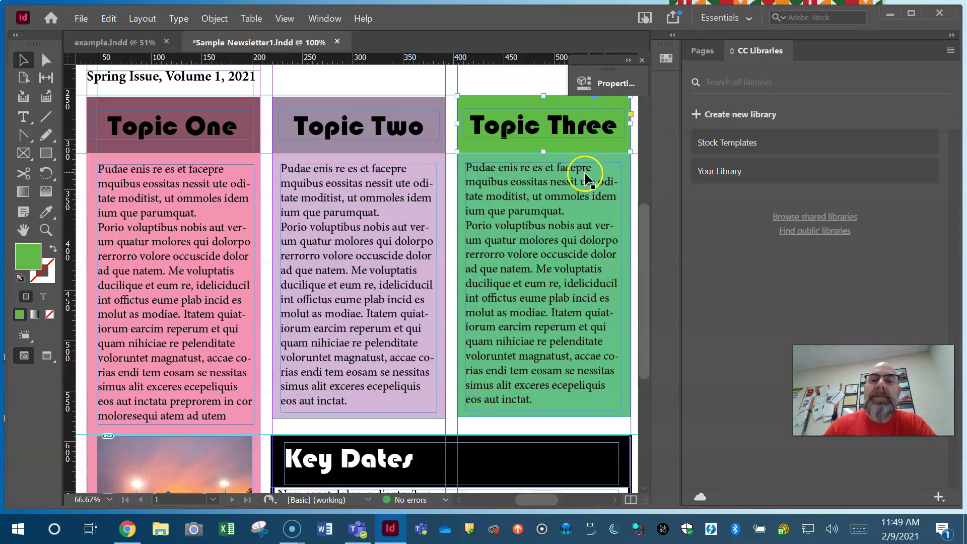
{"action": "left_click", "coordinate": [489, 78]}
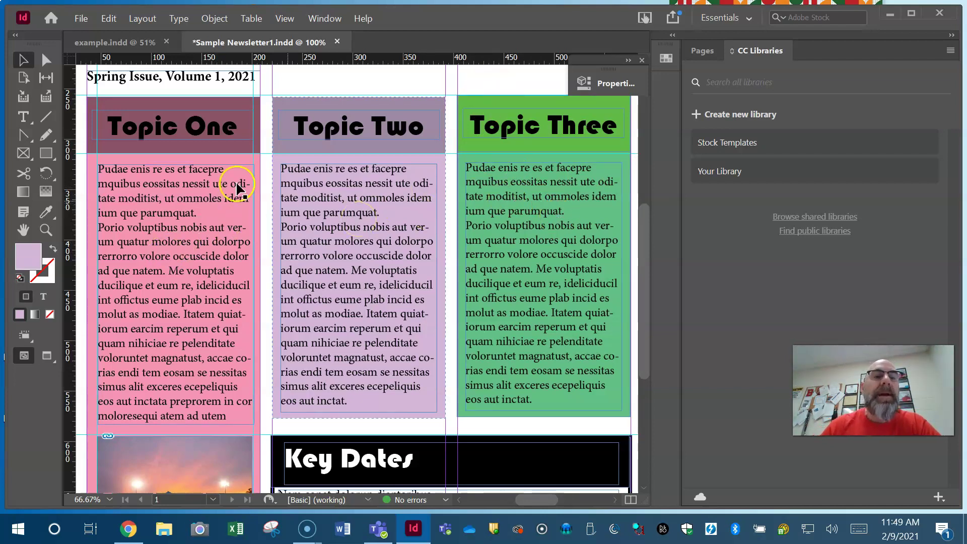
- After checking example.indd, draw an empty Rectangle Frame over the upper part of the Topic Three text
{"action": "left_click", "coordinate": [134, 43]}
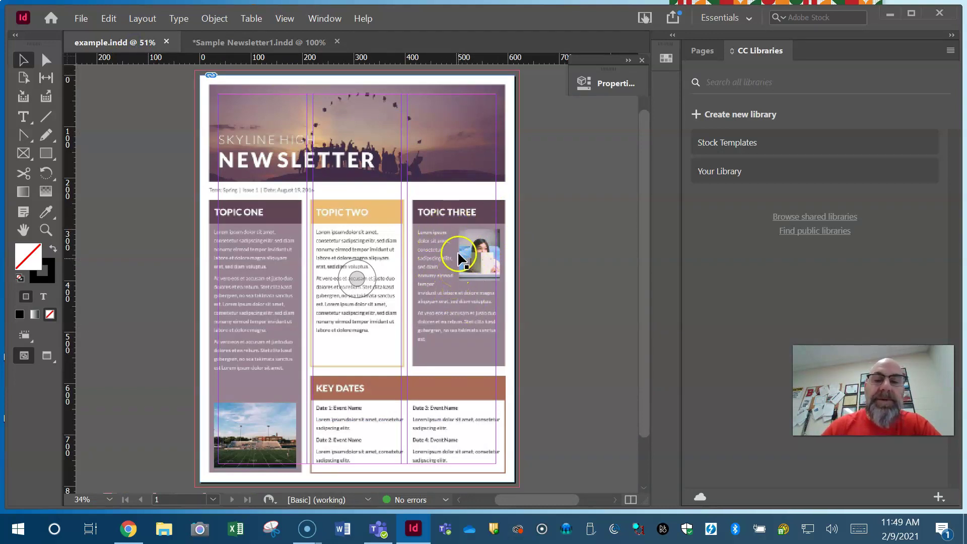
{"action": "left_click", "coordinate": [258, 43]}
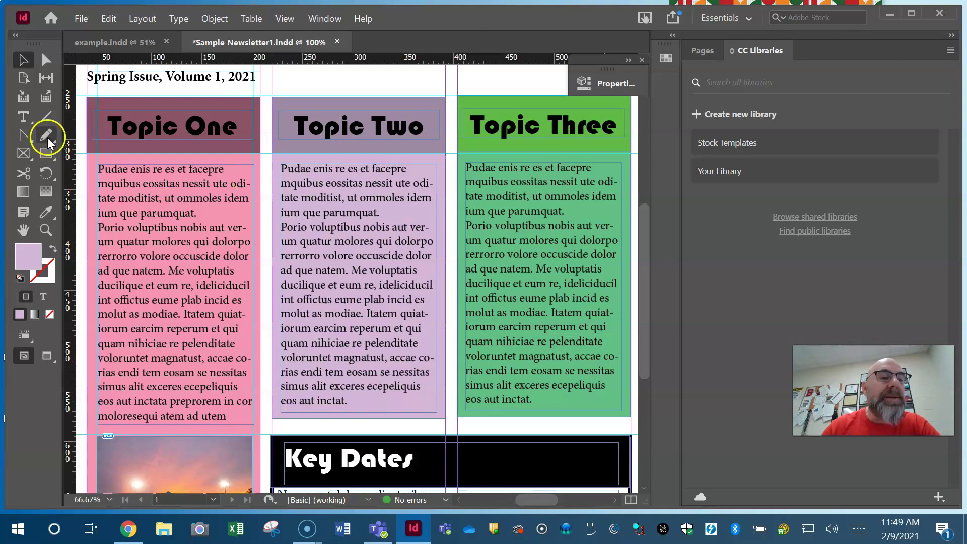
{"action": "left_click", "coordinate": [23, 151]}
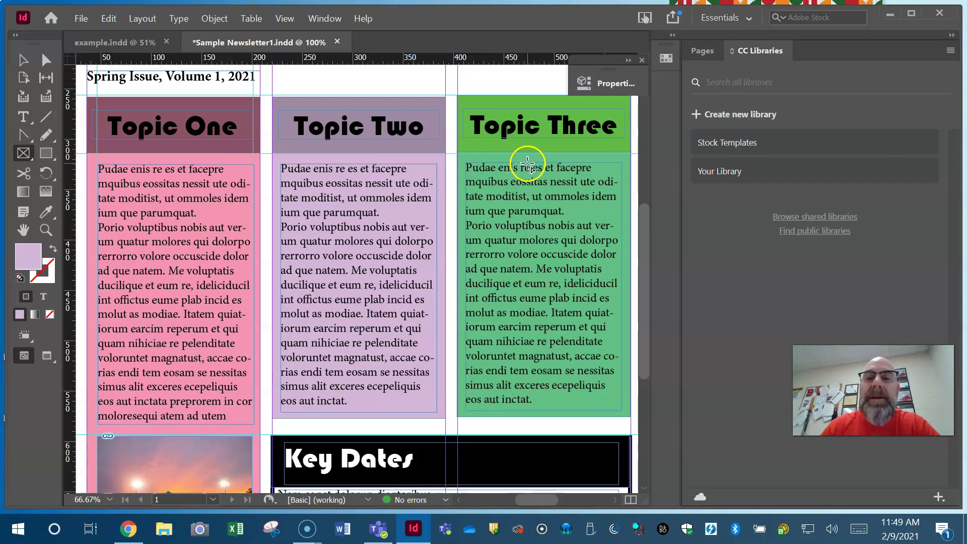
{"action": "mouse_move", "coordinate": [528, 162]}
{"action": "left_mouse_down"}
{"action": "mouse_move", "coordinate": [557, 264]}
{"action": "mouse_move", "coordinate": [621, 281]}
{"action": "left_mouse_up"}
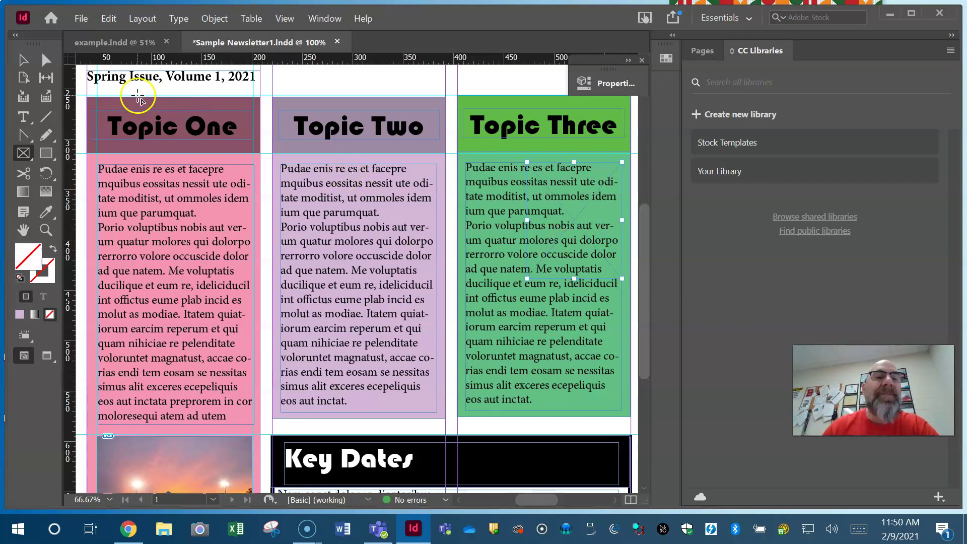
- Place the 'student reading book' photo into the new frame via File > Place
{"action": "left_click", "coordinate": [81, 19]}
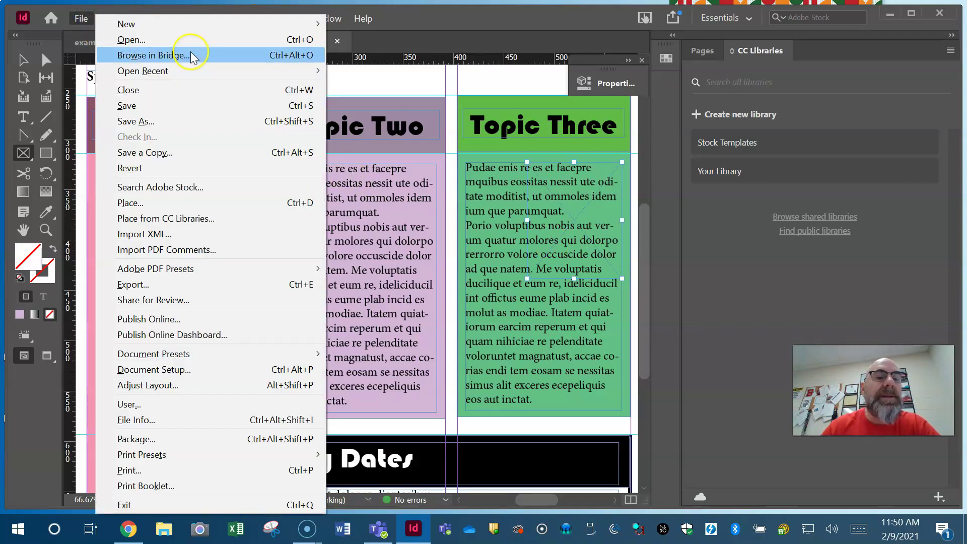
{"action": "left_click", "coordinate": [179, 202]}
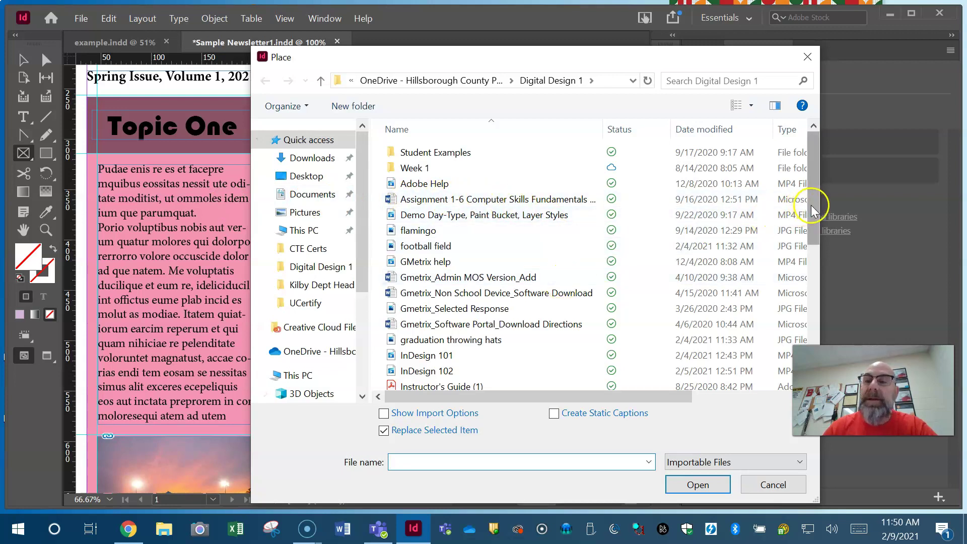
{"action": "left_click_drag", "start_coordinate": [812, 208], "coordinate": [802, 336]}
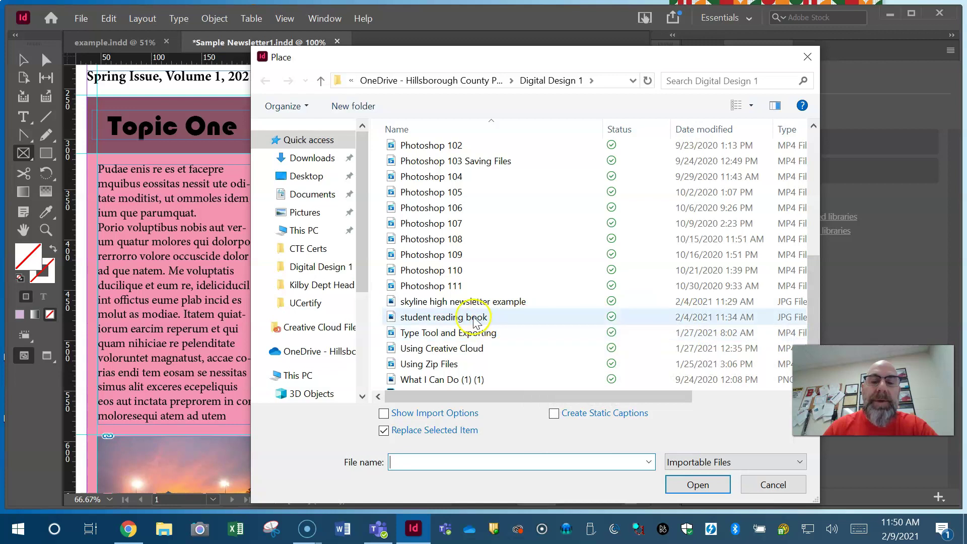
{"action": "mouse_move", "coordinate": [442, 317]}
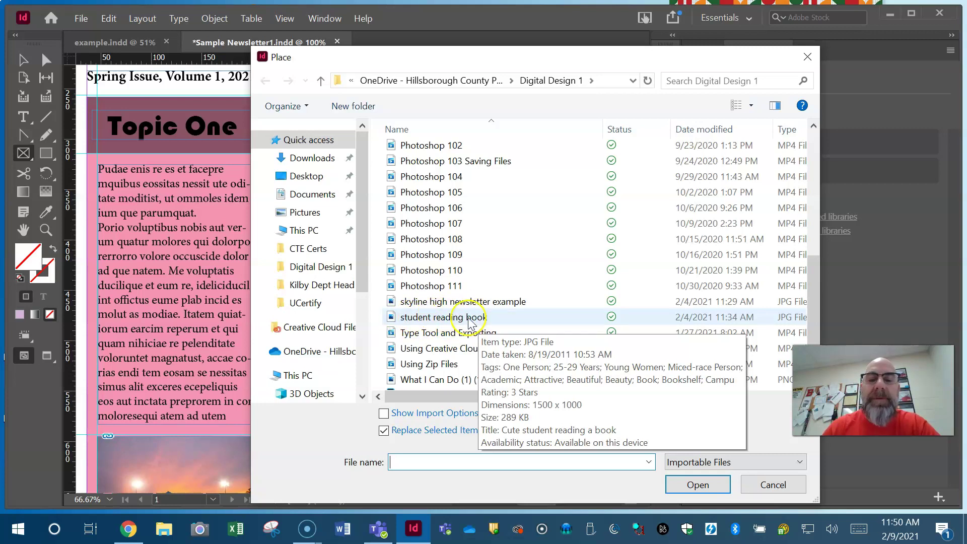
{"action": "left_click", "coordinate": [438, 317]}
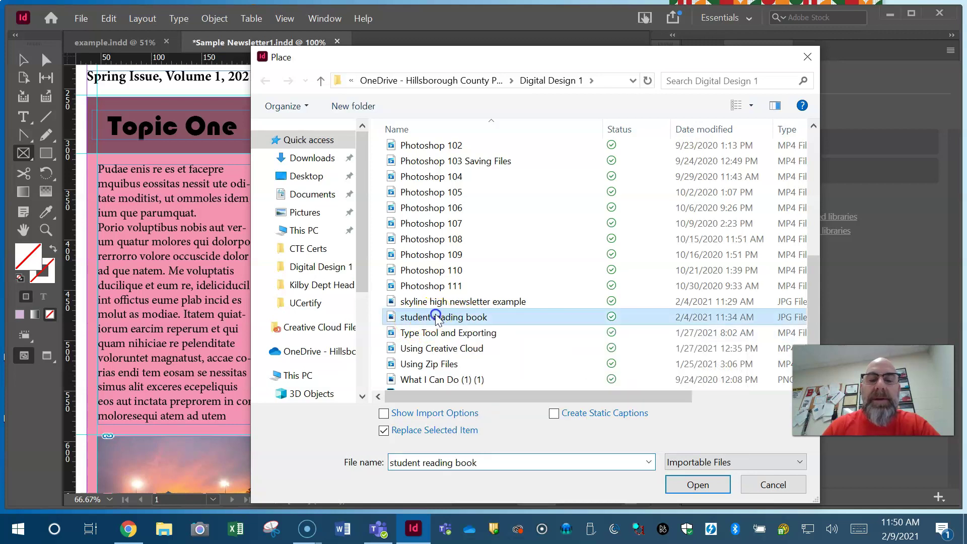
{"action": "left_click", "coordinate": [698, 485]}
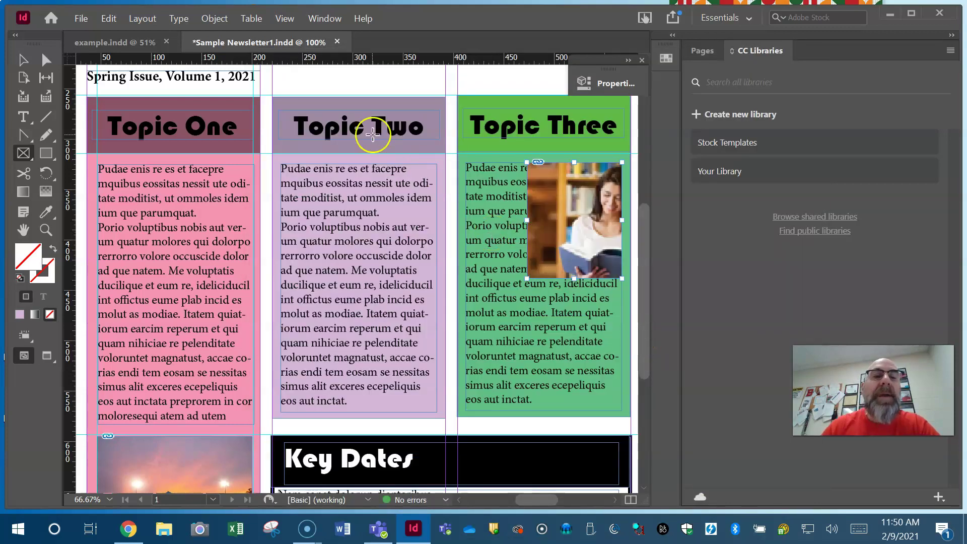
- Fit the whole student photo proportionally inside its frame using Object > Fitting > Fit Content Proportionally
{"action": "left_click", "coordinate": [219, 21]}
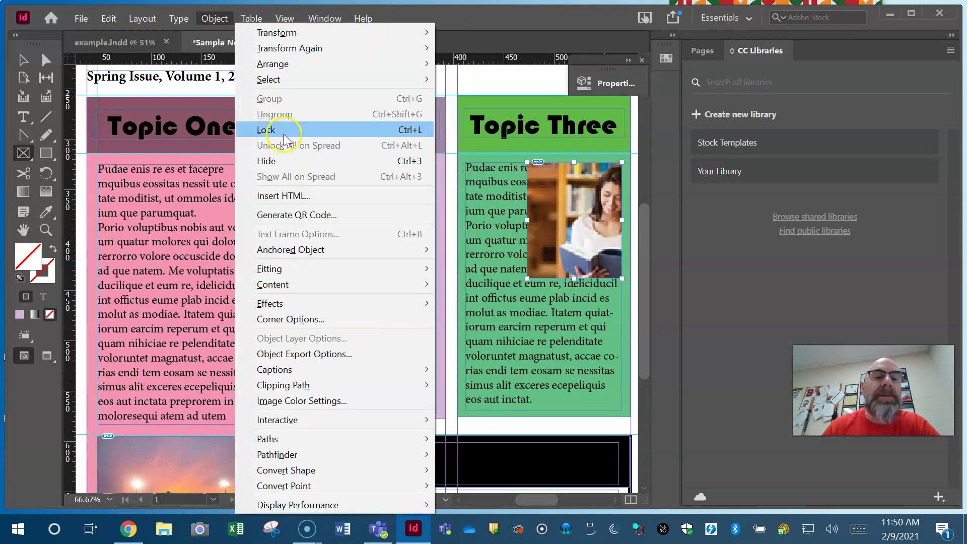
{"action": "mouse_move", "coordinate": [269, 269]}
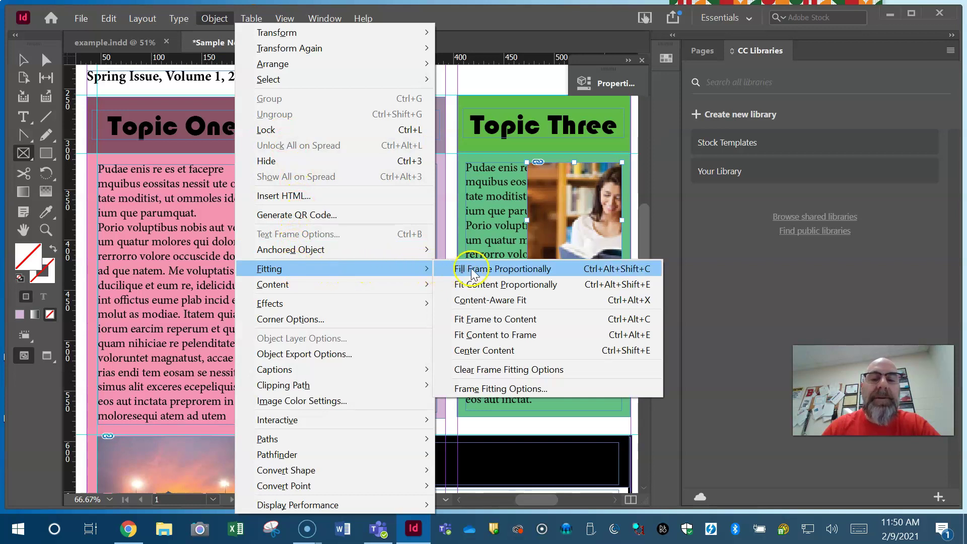
{"action": "left_click", "coordinate": [490, 271]}
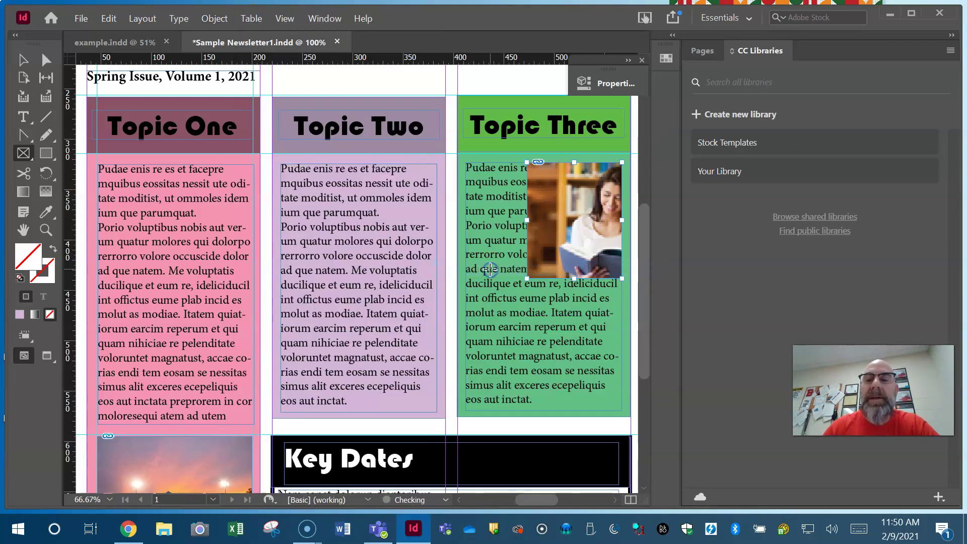
{"action": "left_click", "coordinate": [215, 18]}
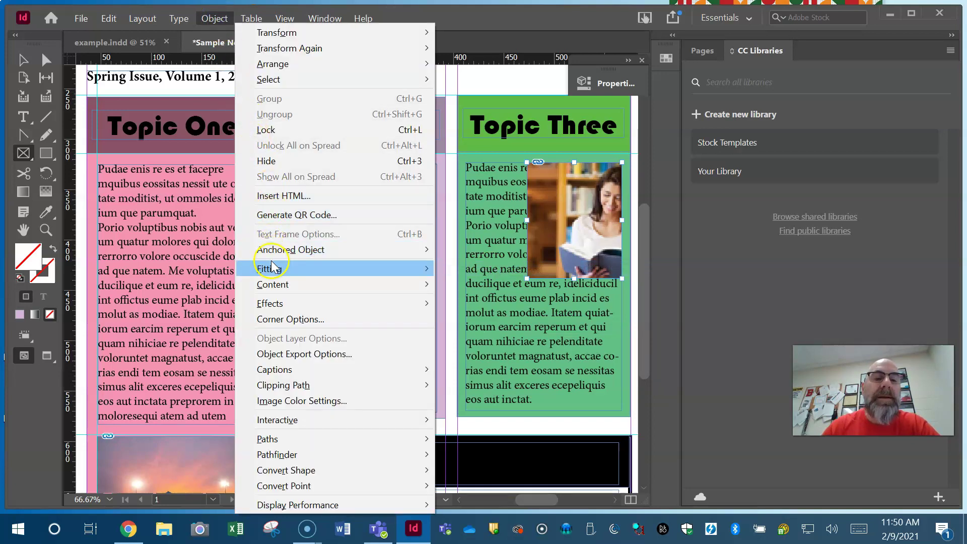
{"action": "mouse_move", "coordinate": [269, 269]}
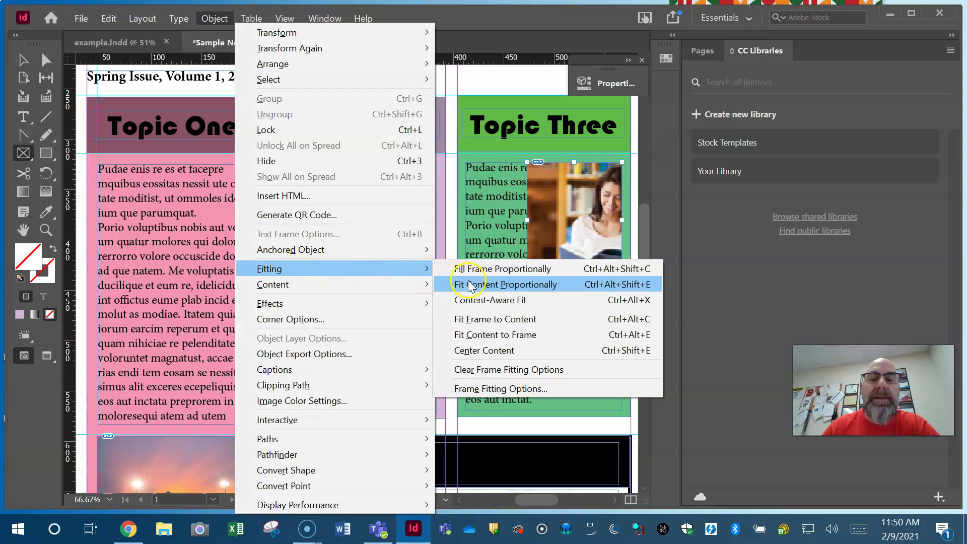
{"action": "left_click", "coordinate": [469, 285]}
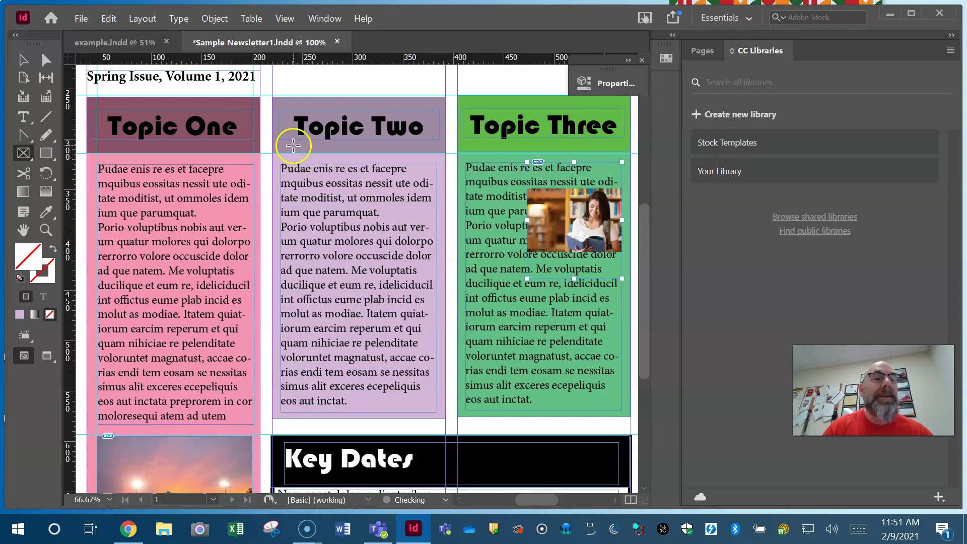
{"action": "left_click", "coordinate": [25, 60]}
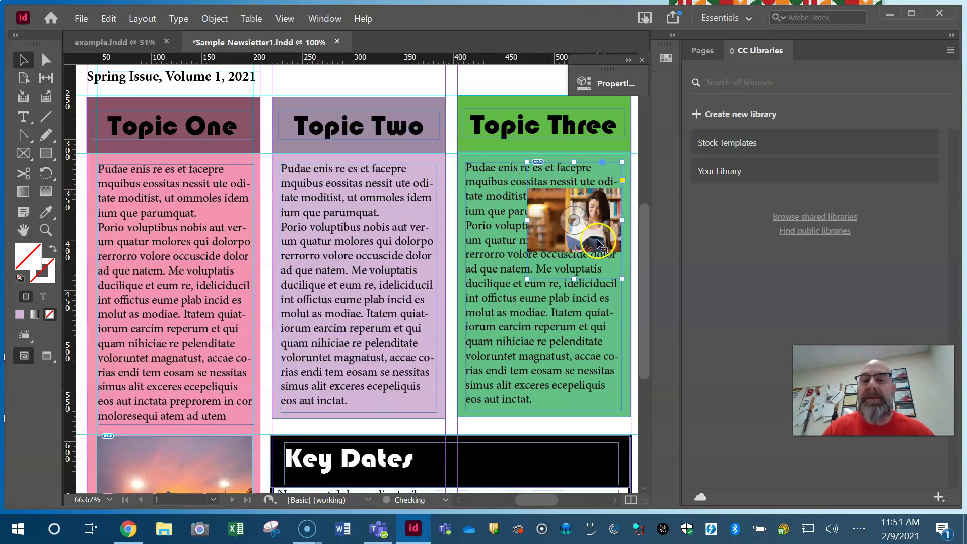
- With the photo selected, show the Text Wrap panel and wrap text around its bounding box
{"action": "left_click", "coordinate": [490, 226]}
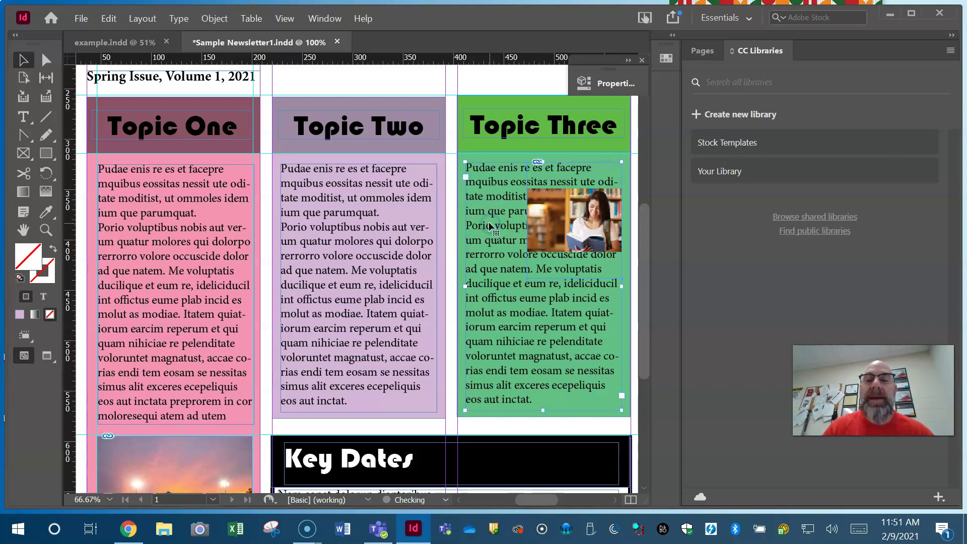
{"action": "left_click", "coordinate": [330, 18]}
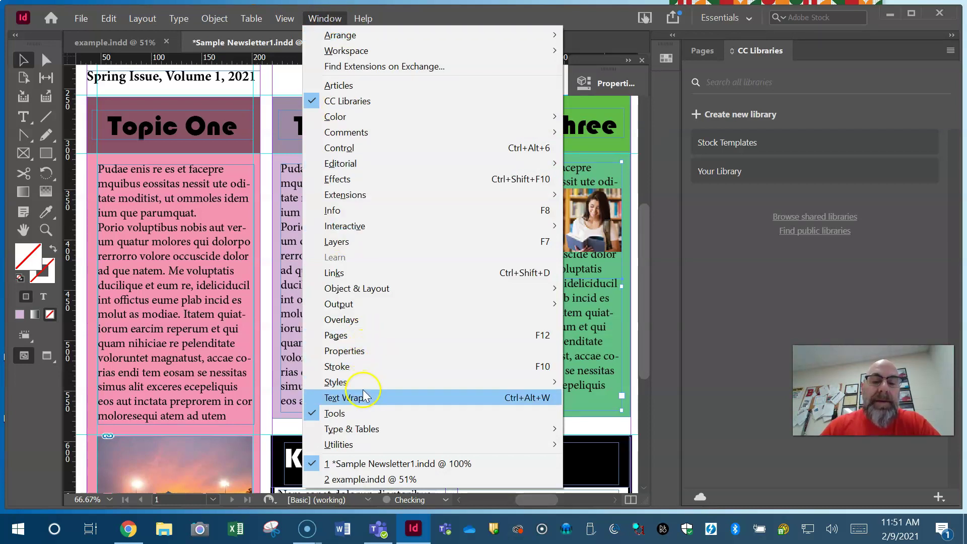
{"action": "left_click", "coordinate": [460, 397]}
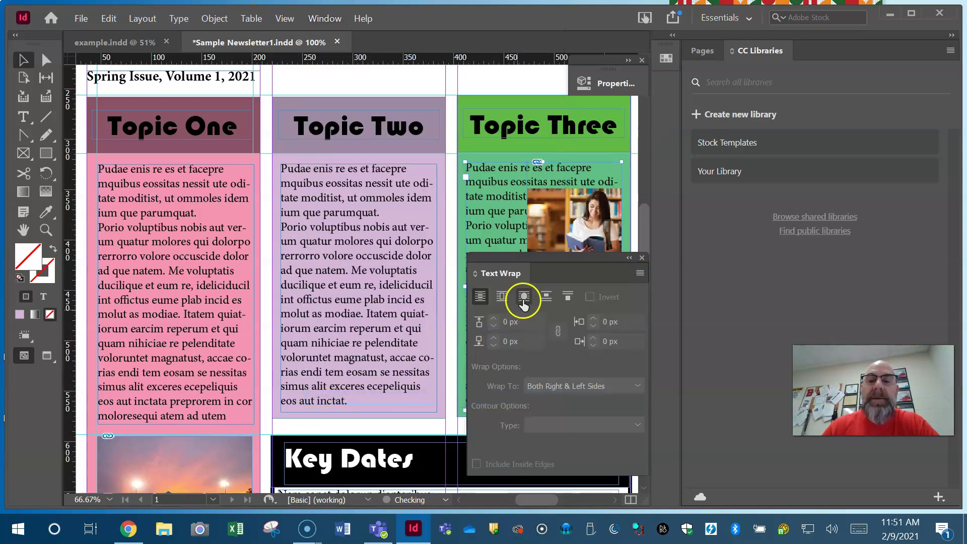
{"action": "left_click_drag", "start_coordinate": [553, 260], "coordinate": [299, 155]}
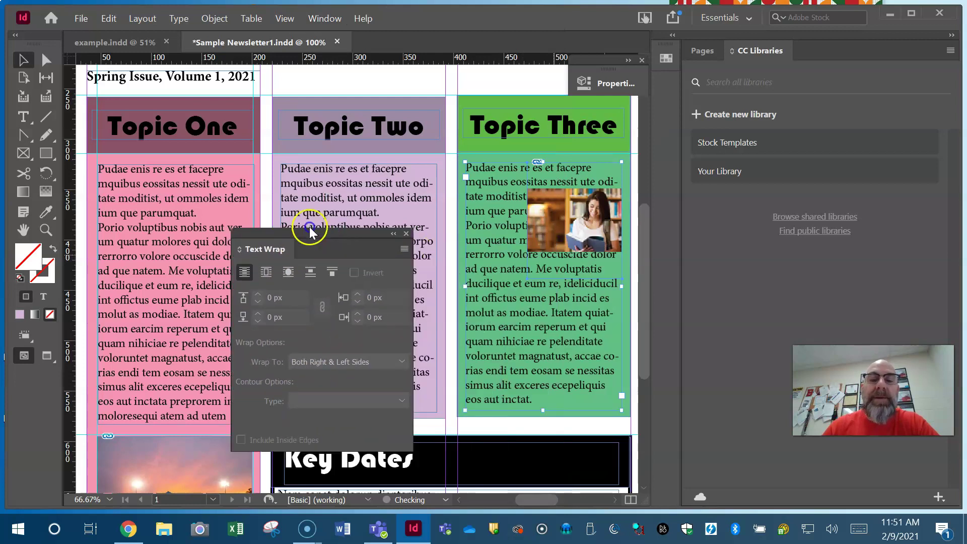
{"action": "left_click", "coordinate": [239, 171]}
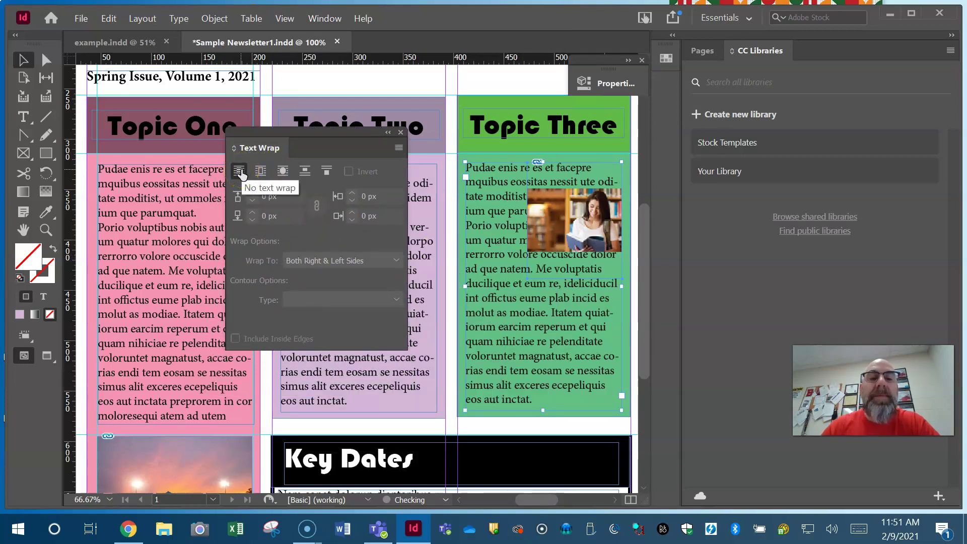
{"action": "left_click", "coordinate": [261, 172]}
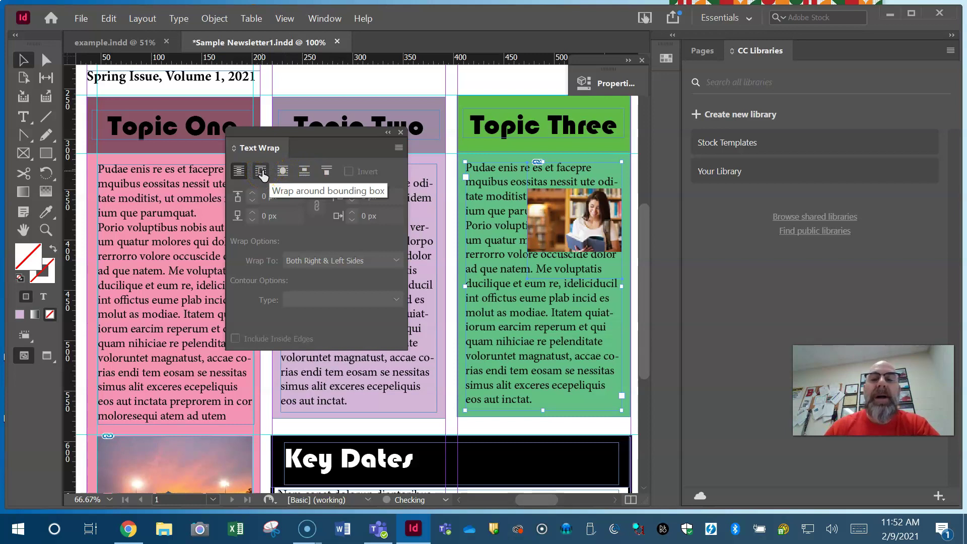
{"action": "left_click", "coordinate": [261, 173]}
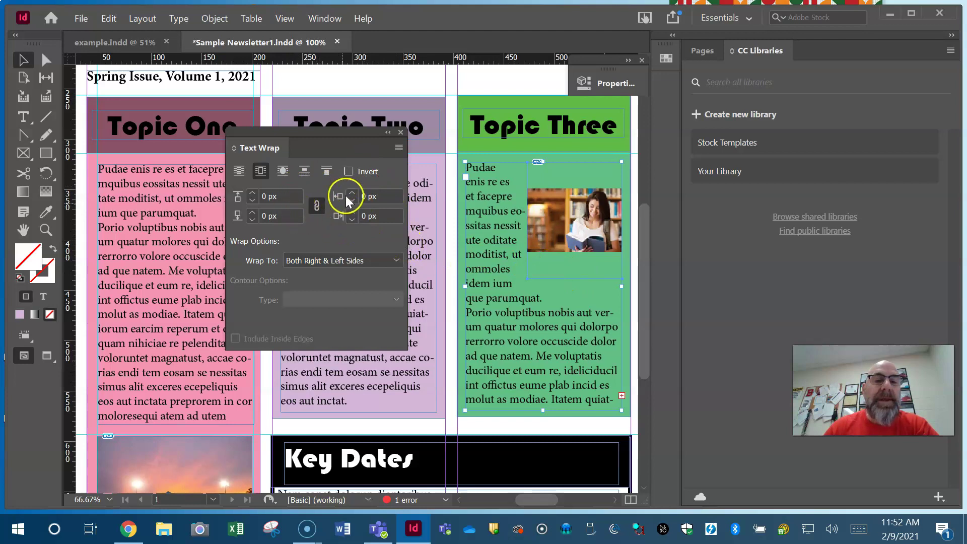
- Set the wrap offset to 1 px and keep Wrap To Both Right & Left Sides
{"action": "left_click", "coordinate": [252, 213]}
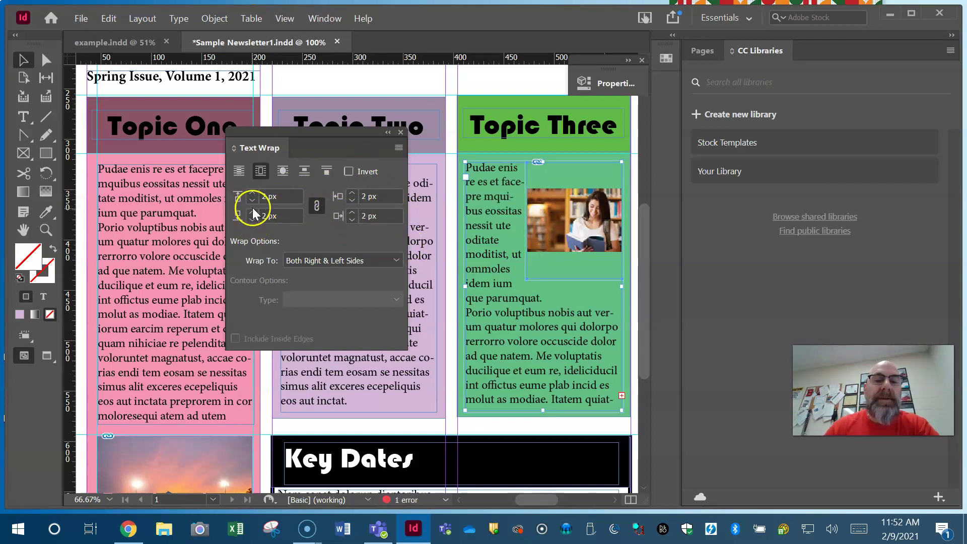
{"action": "left_click", "coordinate": [352, 201]}
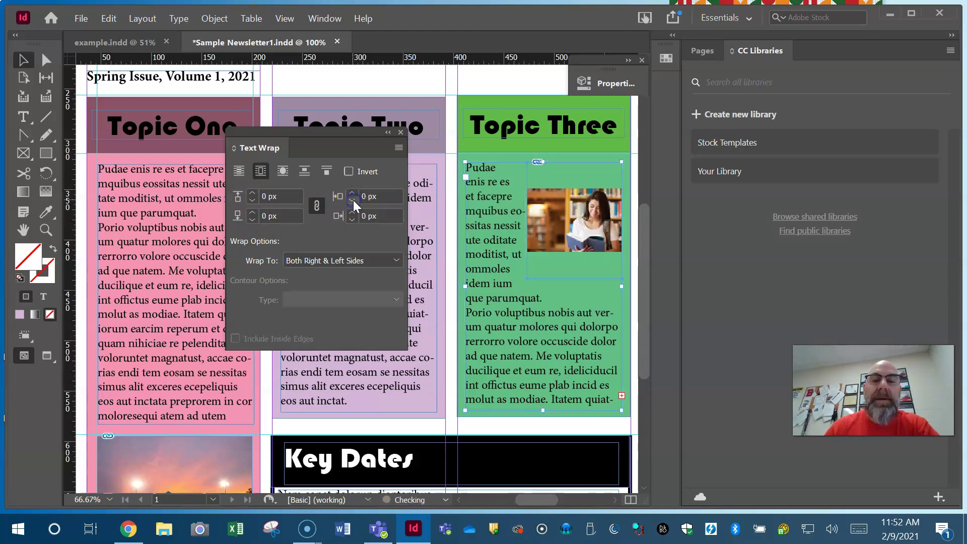
{"action": "left_click", "coordinate": [353, 193]}
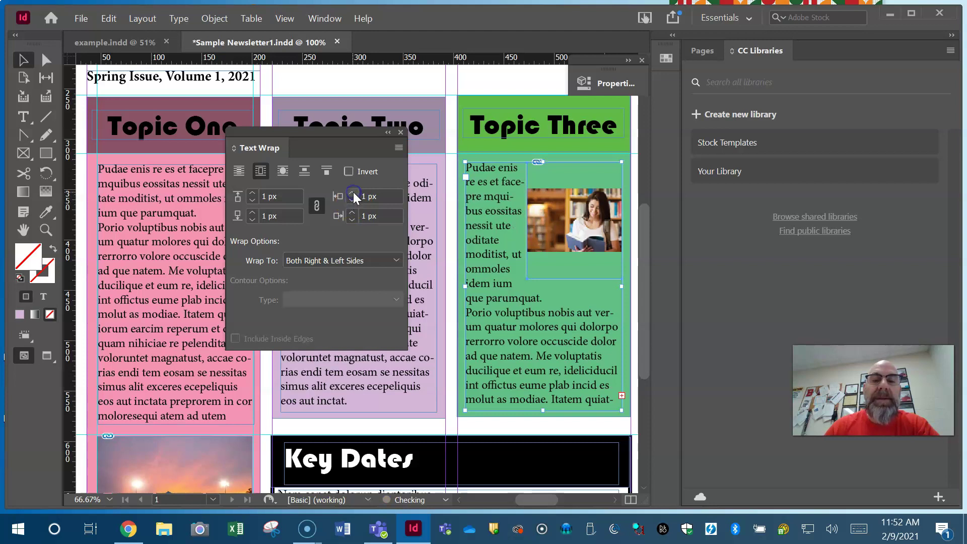
{"action": "left_click", "coordinate": [397, 261]}
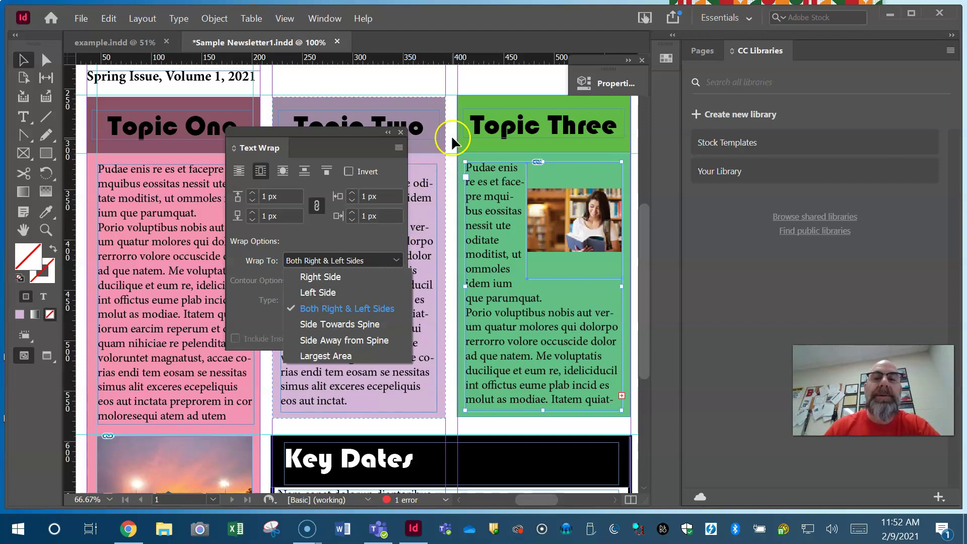
{"action": "left_click", "coordinate": [467, 39]}
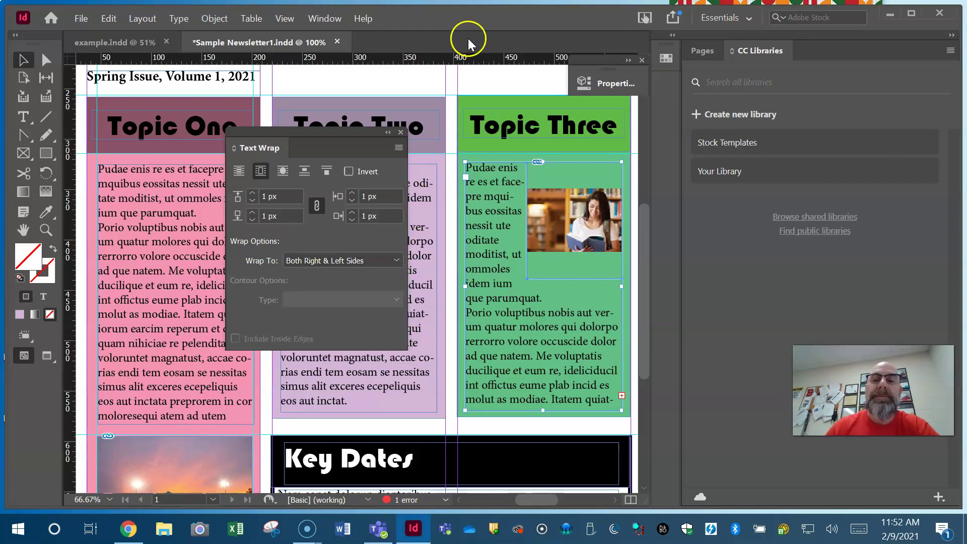
{"action": "left_click", "coordinate": [431, 78]}
- Close Text Wrap and preview the newsletter page in Presentation screen mode
{"action": "left_click", "coordinate": [401, 132]}
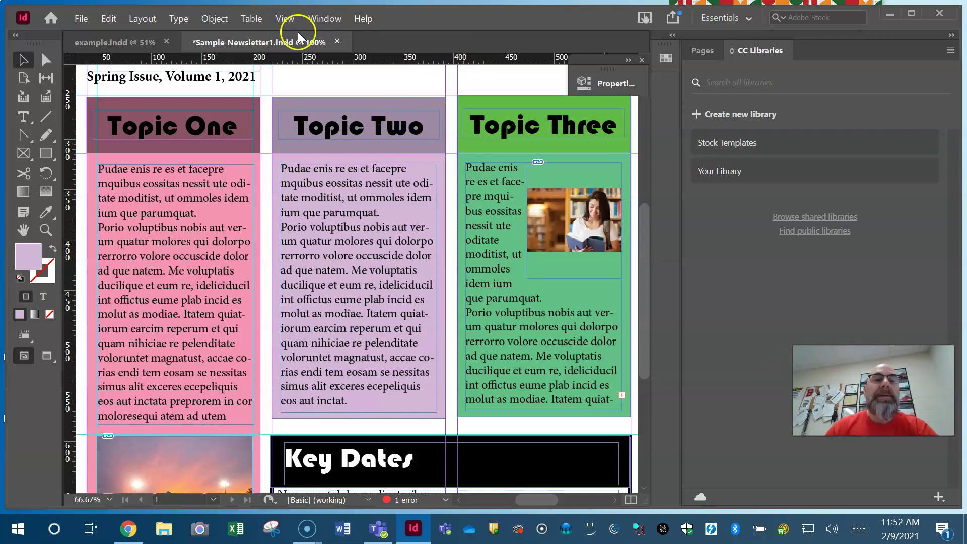
{"action": "left_click", "coordinate": [283, 18]}
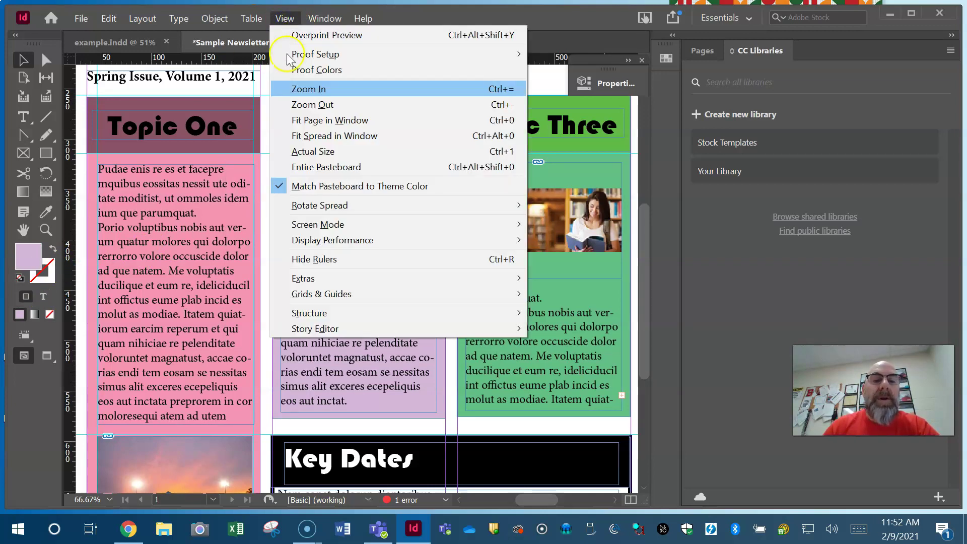
{"action": "mouse_move", "coordinate": [317, 225]}
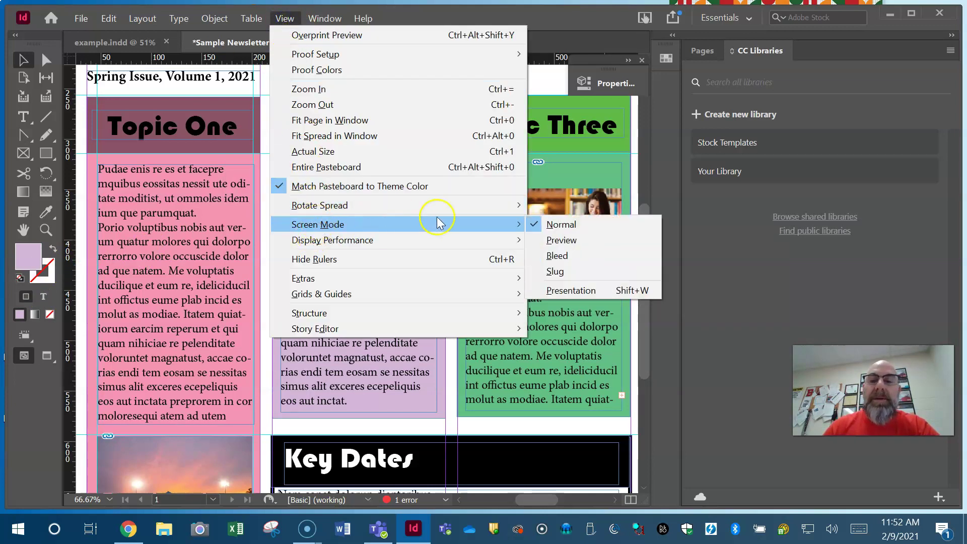
{"action": "left_click", "coordinate": [606, 294]}
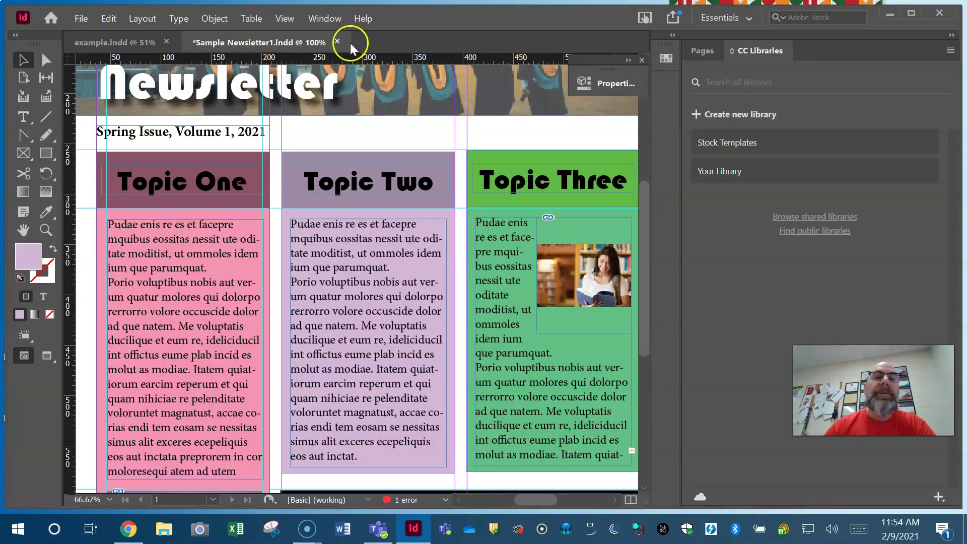
- Fit the whole newsletter page in the window via the View menu
{"action": "left_click", "coordinate": [285, 18]}
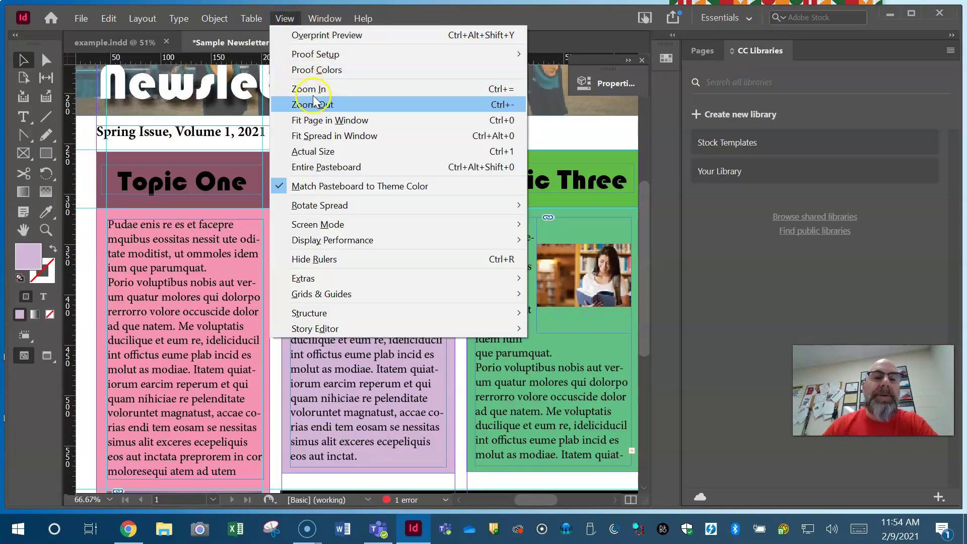
{"action": "left_click", "coordinate": [316, 120]}
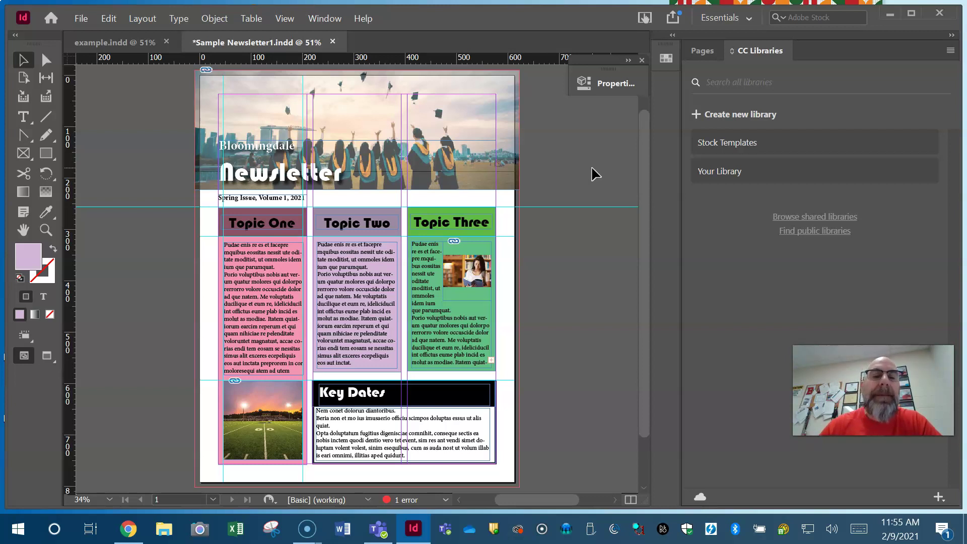
- Export Sample Newsletter1 with Adobe PDF (Print) as the save-as type
{"action": "left_click", "coordinate": [82, 19]}
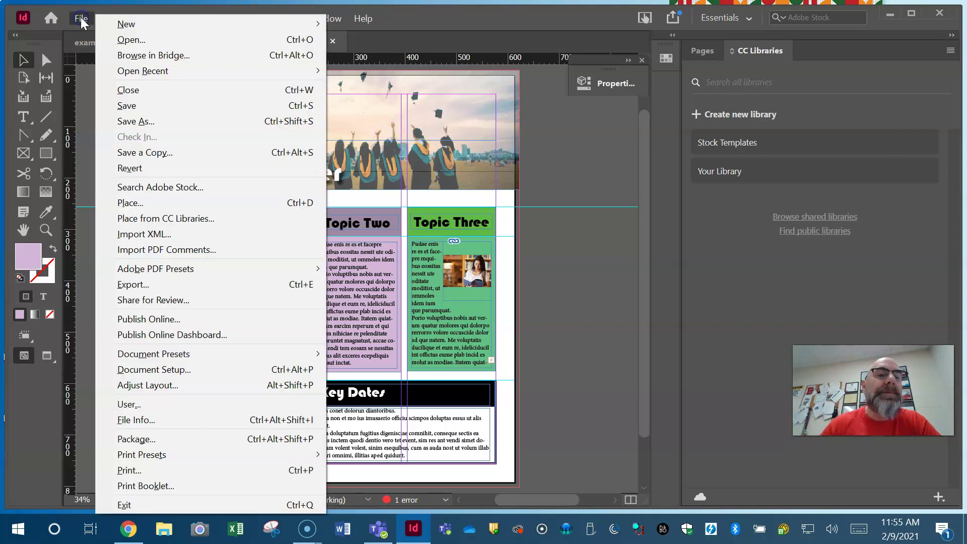
{"action": "left_click", "coordinate": [155, 284]}
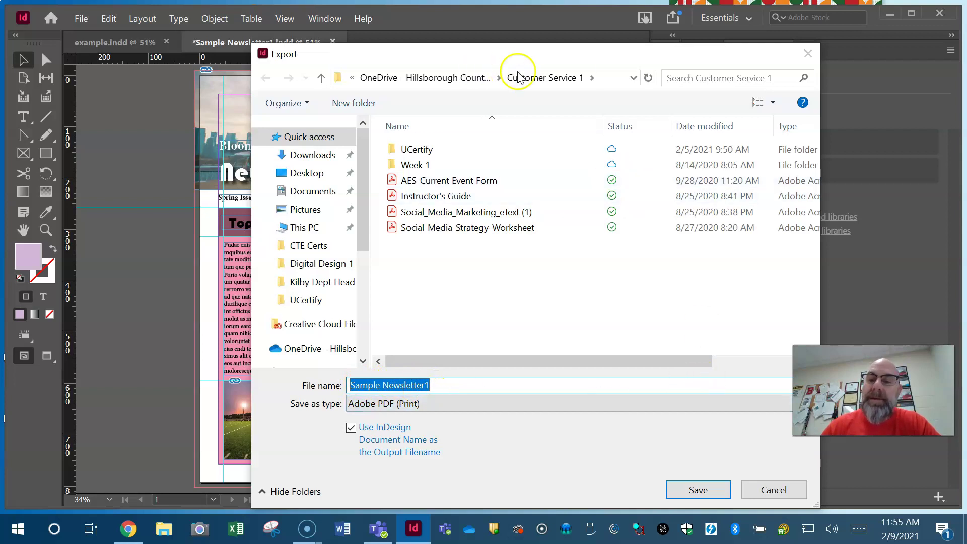
{"action": "left_click", "coordinate": [767, 403]}
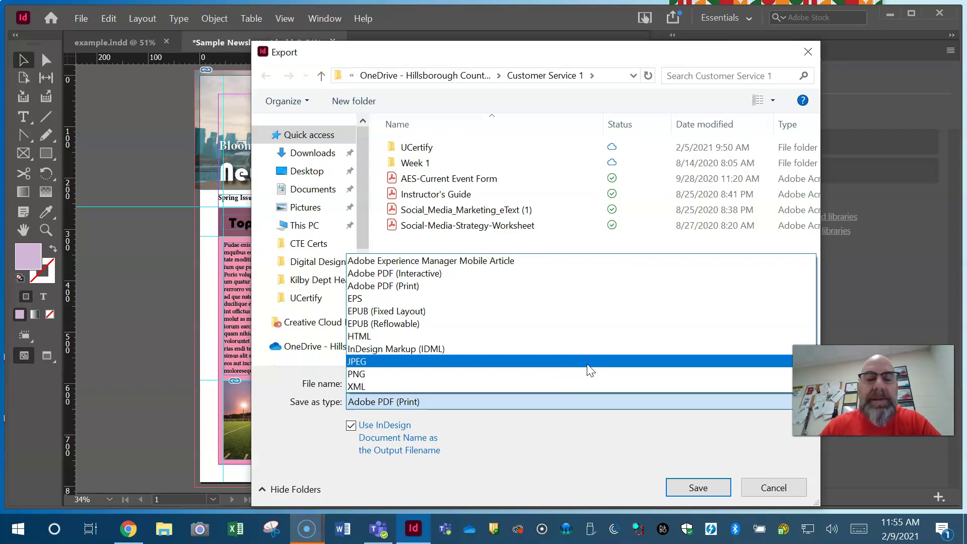
{"action": "left_click", "coordinate": [590, 383]}
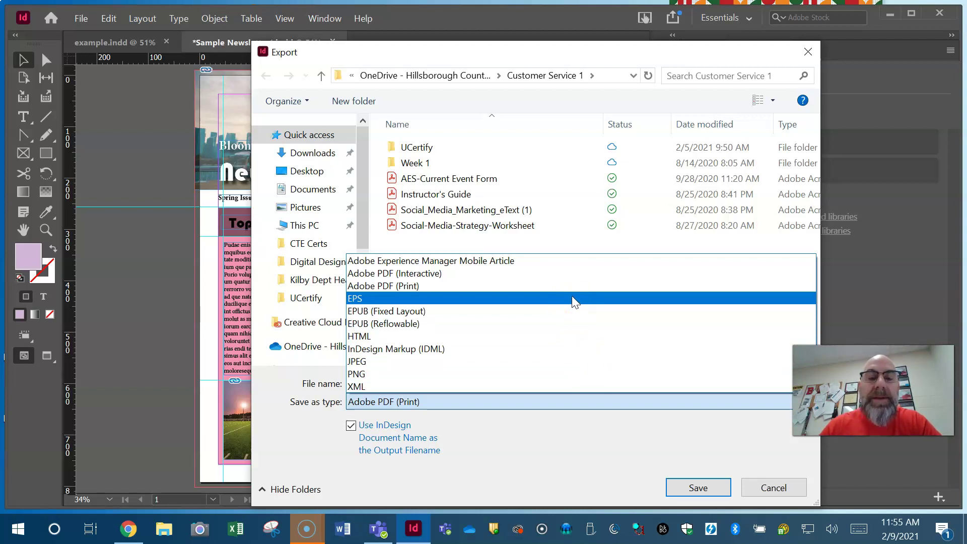
{"action": "left_click", "coordinate": [572, 293]}
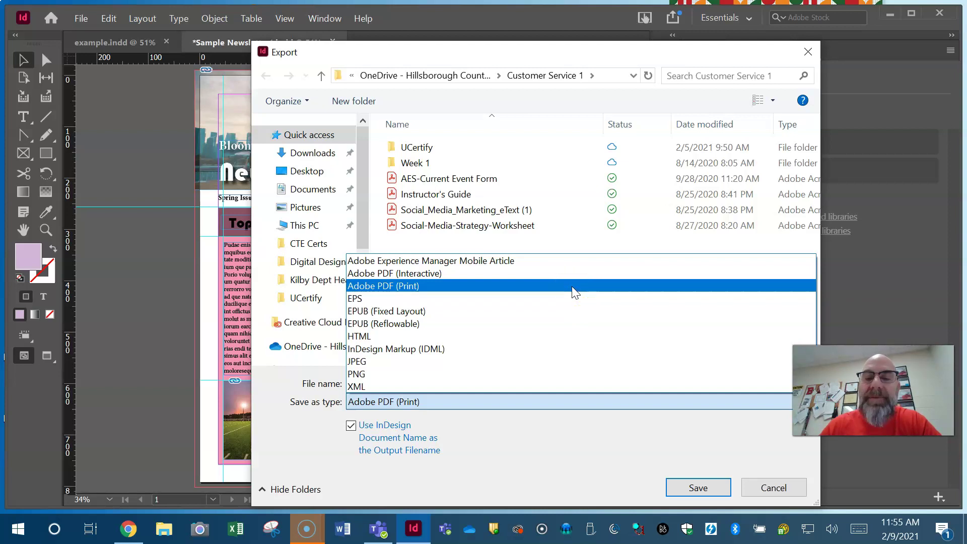
{"action": "left_click", "coordinate": [523, 286]}
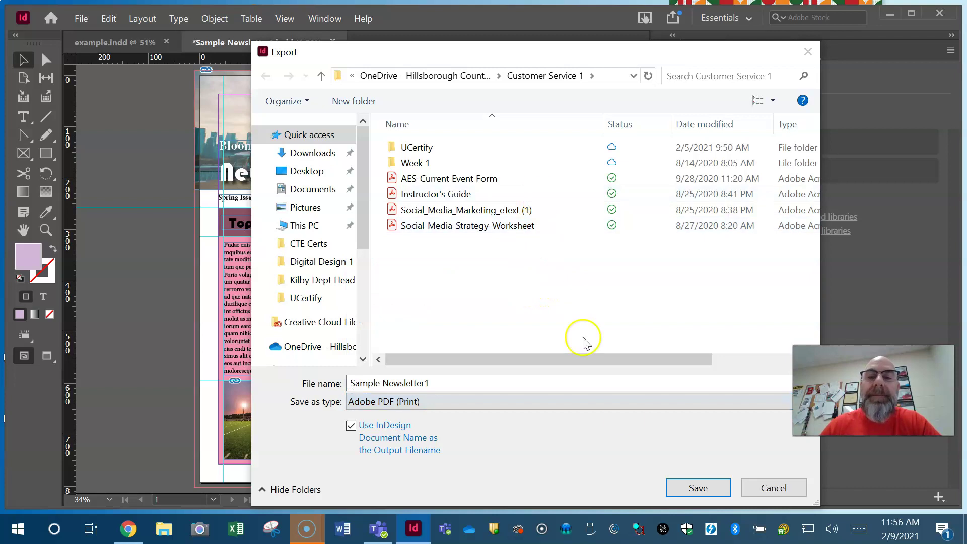
- Save and run the High Quality Print export, raising the page 1 overset text warning
{"action": "left_click", "coordinate": [709, 491]}
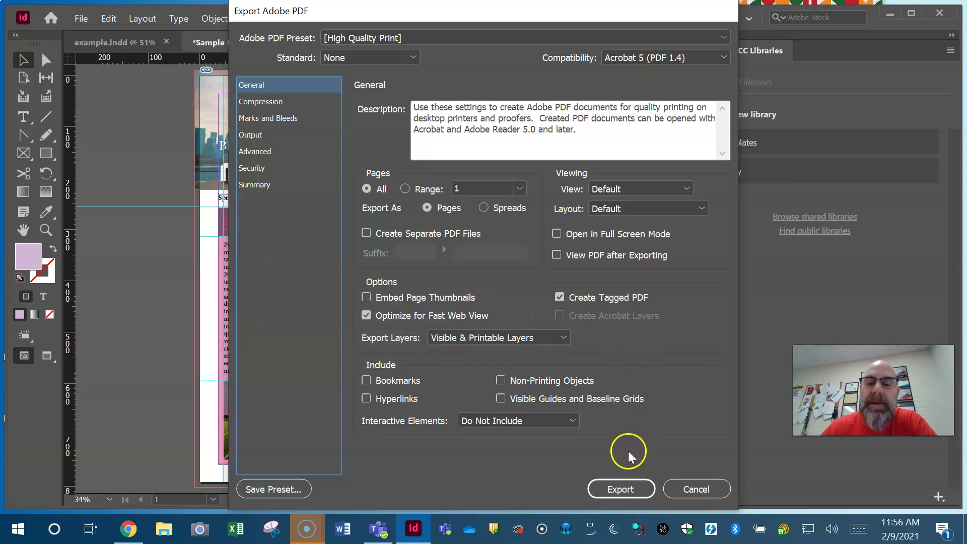
{"action": "left_click", "coordinate": [628, 488]}
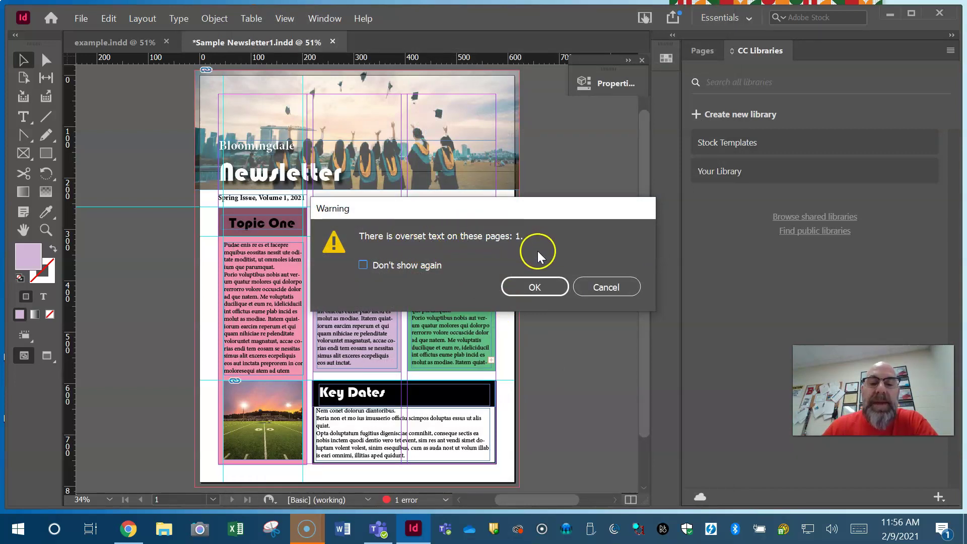
- Cancel the export, zoom into Topic Three and extend its frame to reveal overset text
{"action": "left_click", "coordinate": [598, 291]}
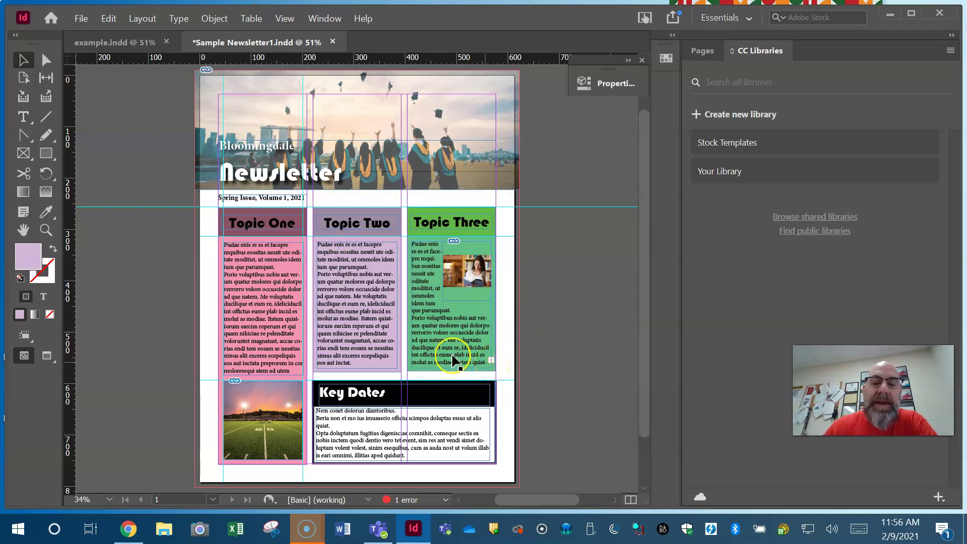
{"action": "left_click", "coordinate": [44, 231]}
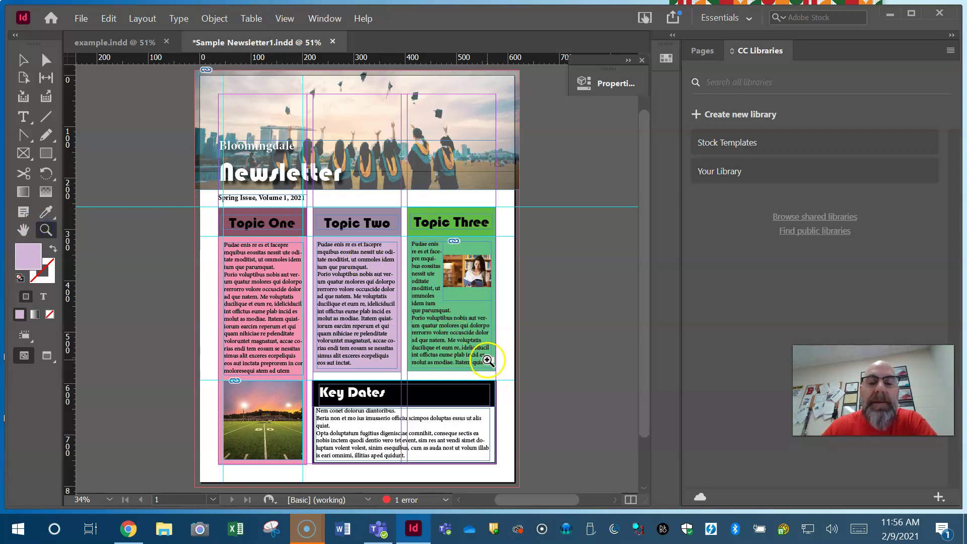
{"action": "left_click", "coordinate": [500, 370]}
{"action": "left_click", "coordinate": [371, 280]}
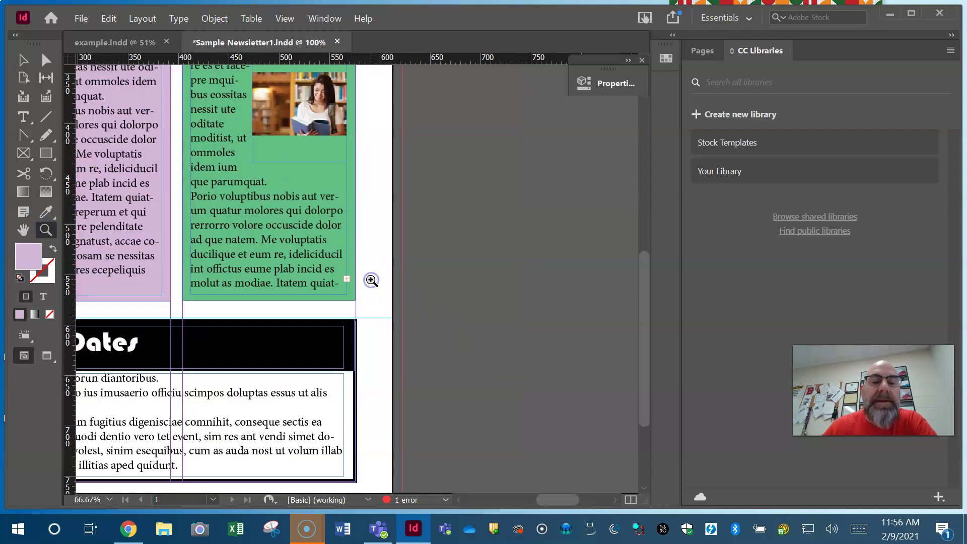
{"action": "left_click", "coordinate": [352, 281]}
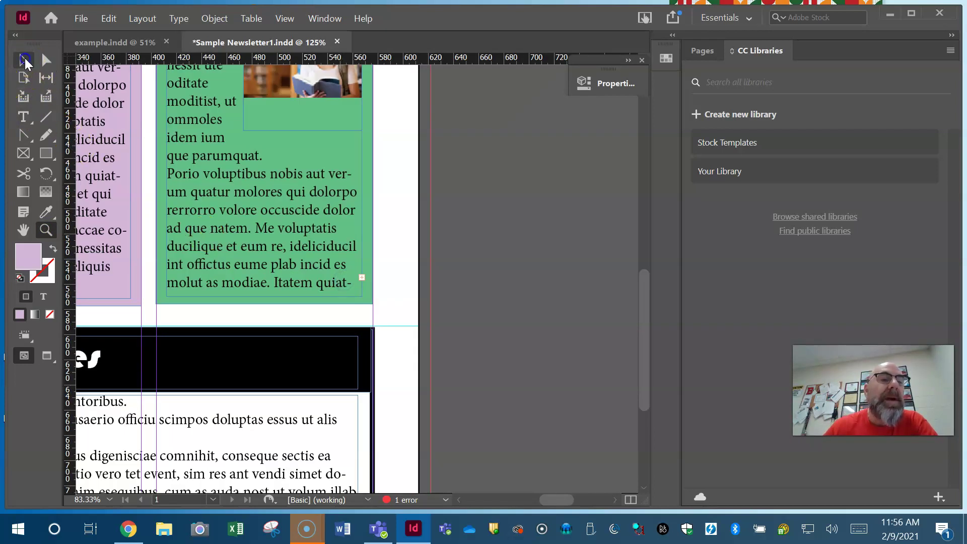
{"action": "left_click", "coordinate": [26, 63]}
{"action": "left_click", "coordinate": [281, 269]}
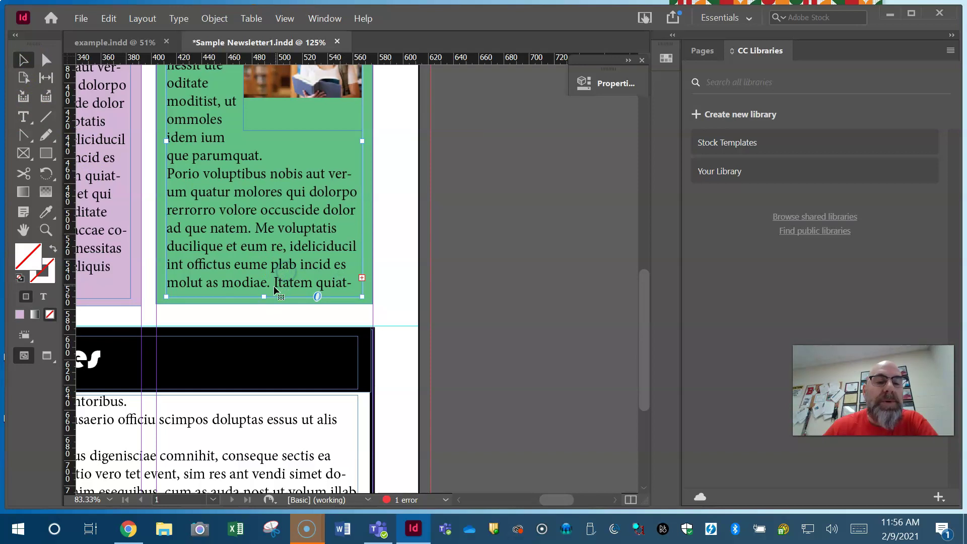
{"action": "left_click_drag", "start_coordinate": [265, 296], "coordinate": [264, 365]}
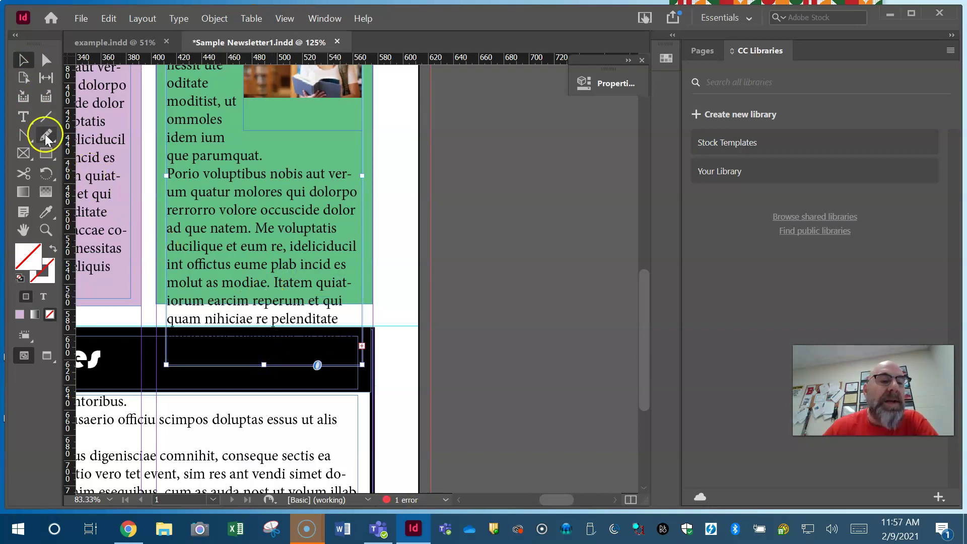
- Delete the trailing Topic Three sentences so the text ends at "molut as modiae."
{"action": "left_click", "coordinate": [24, 117]}
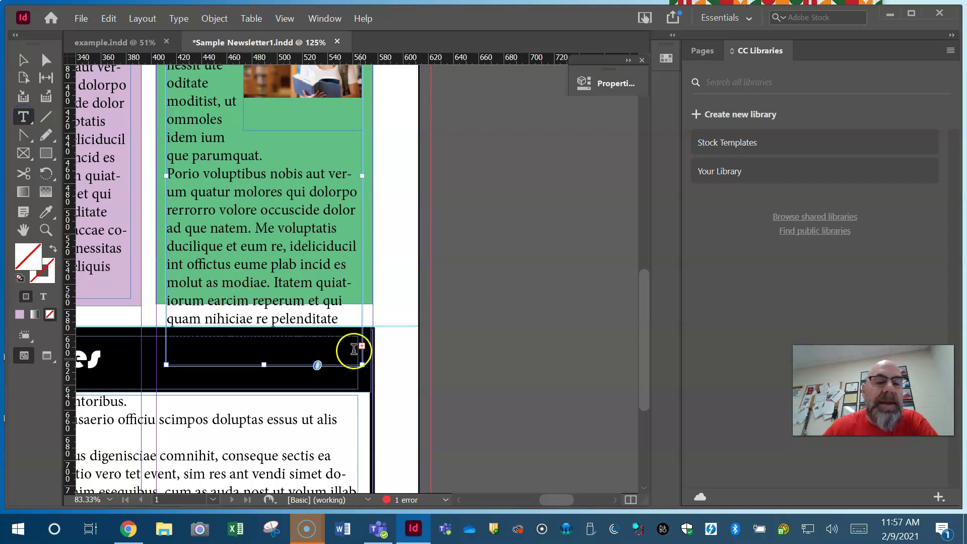
{"action": "mouse_move", "coordinate": [339, 319]}
{"action": "left_mouse_down"}
{"action": "mouse_move", "coordinate": [303, 319]}
{"action": "mouse_move", "coordinate": [274, 286]}
{"action": "left_mouse_up"}
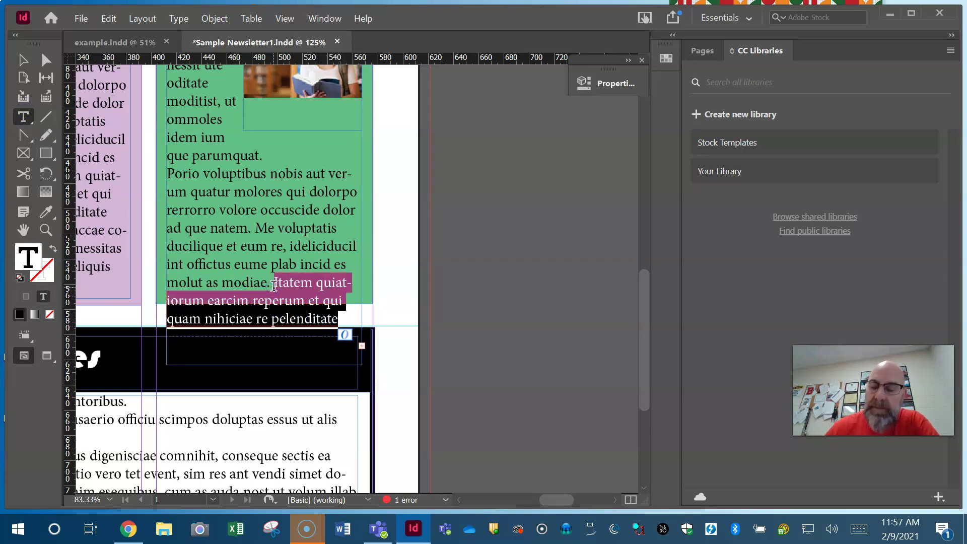
{"action": "key", "text": "BackSpace"}
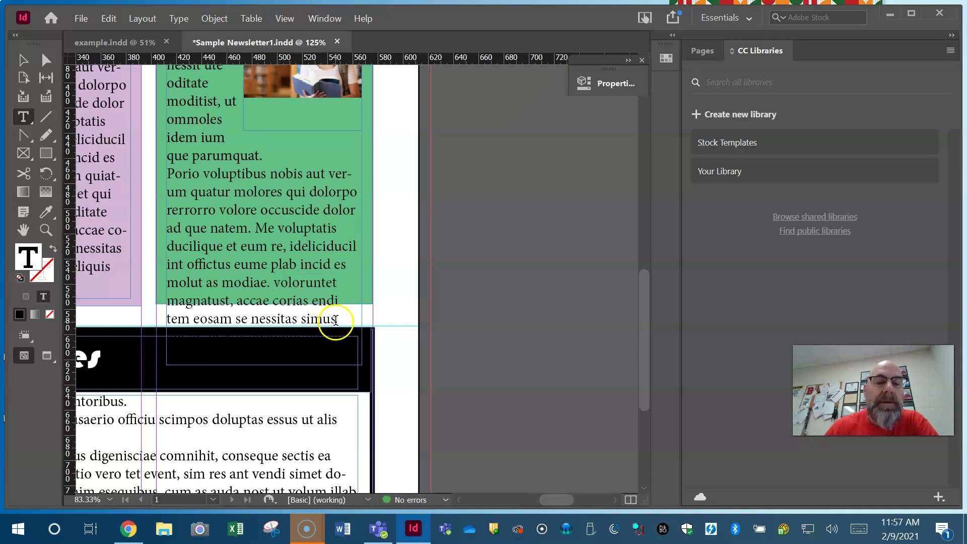
{"action": "left_click", "coordinate": [258, 330]}
{"action": "mouse_move", "coordinate": [259, 330]}
{"action": "left_mouse_down"}
{"action": "mouse_move", "coordinate": [281, 287]}
{"action": "mouse_move", "coordinate": [274, 300]}
{"action": "left_mouse_up"}
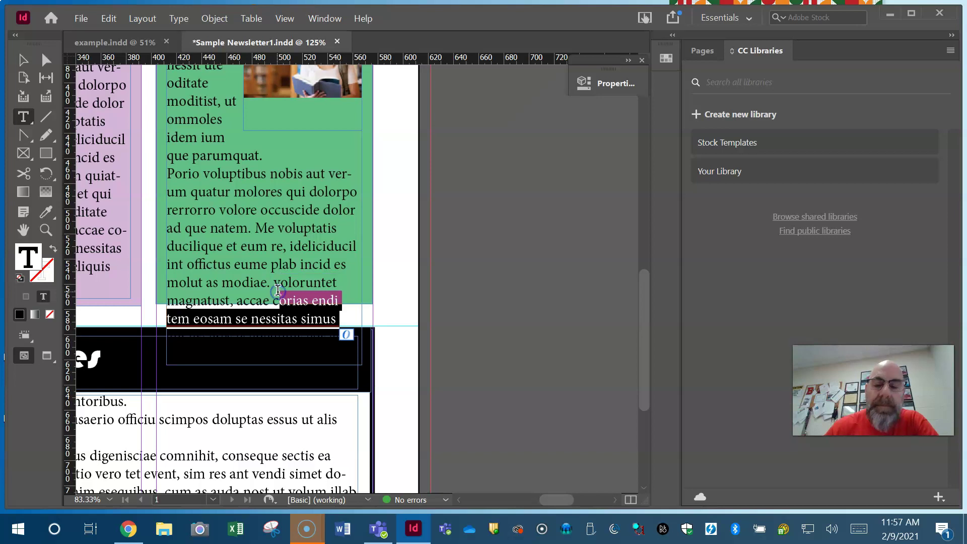
{"action": "key", "text": "BackSpace"}
{"action": "key", "text": "BackSpace"}
{"action": "key", "text": "BackSpace"}
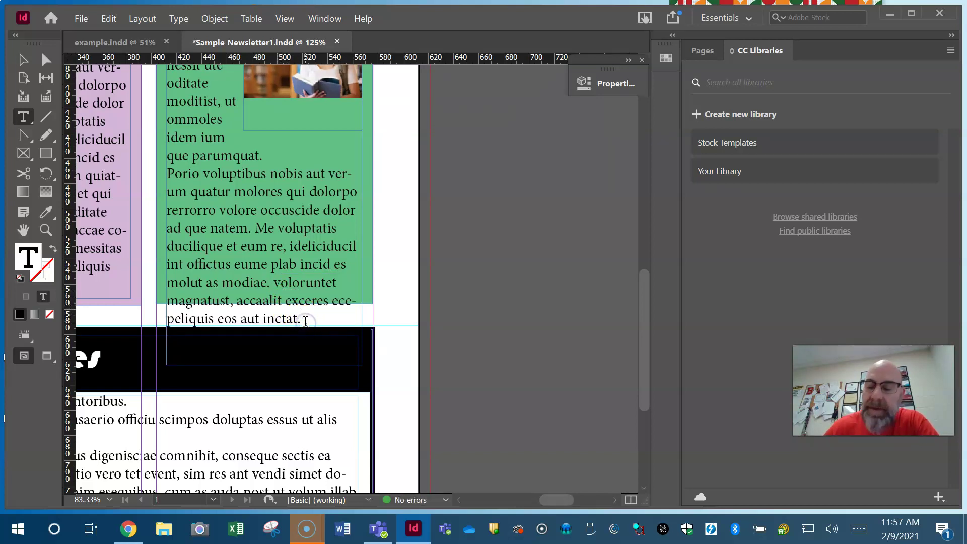
{"action": "left_click", "coordinate": [305, 320]}
{"action": "key", "text": "BackSpace"}
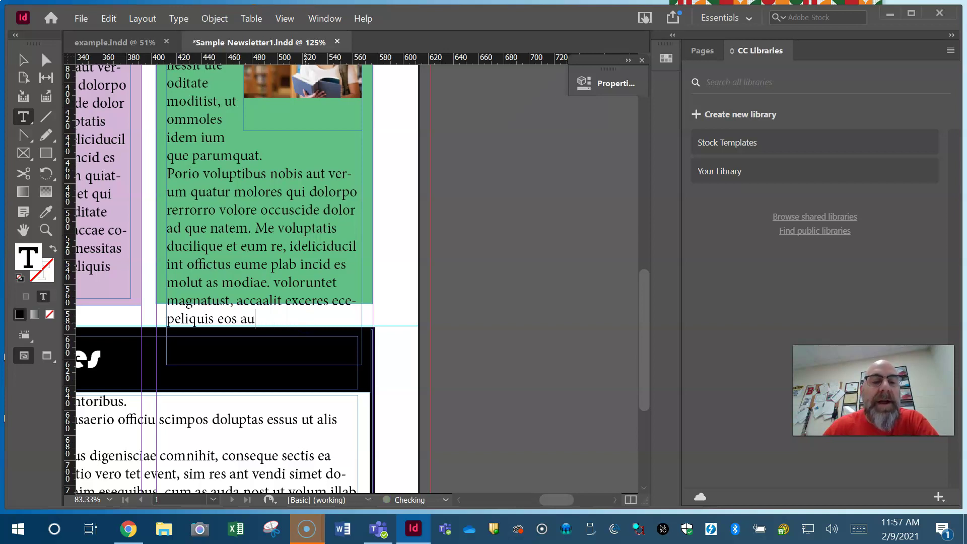
{"action": "key", "text": "BackSpace"}
{"action": "key", "text": "BackSpace"}
{"action": "key", "text": "BackSpace"}
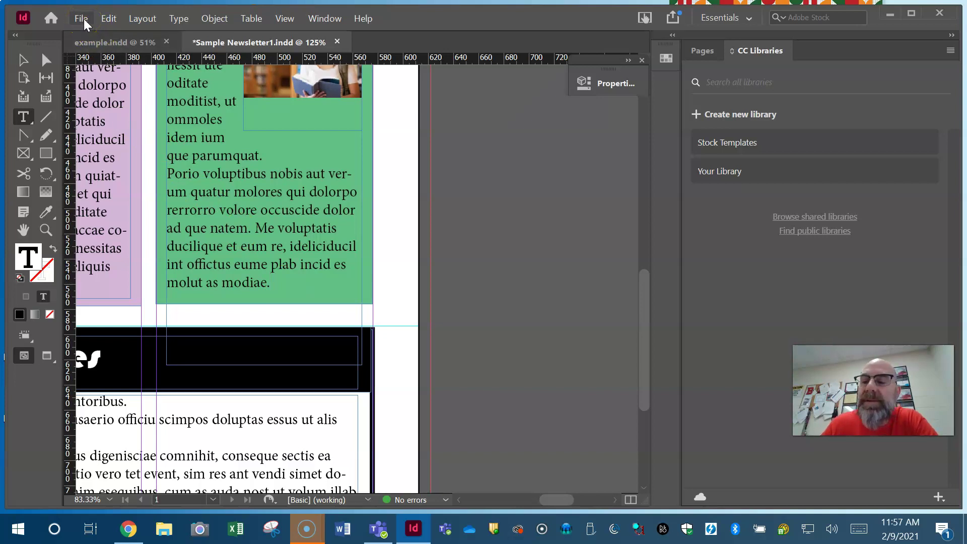
- Export the PDF into the Digital Design 1 folder with View PDF after Exporting checked
{"action": "left_click", "coordinate": [81, 20]}
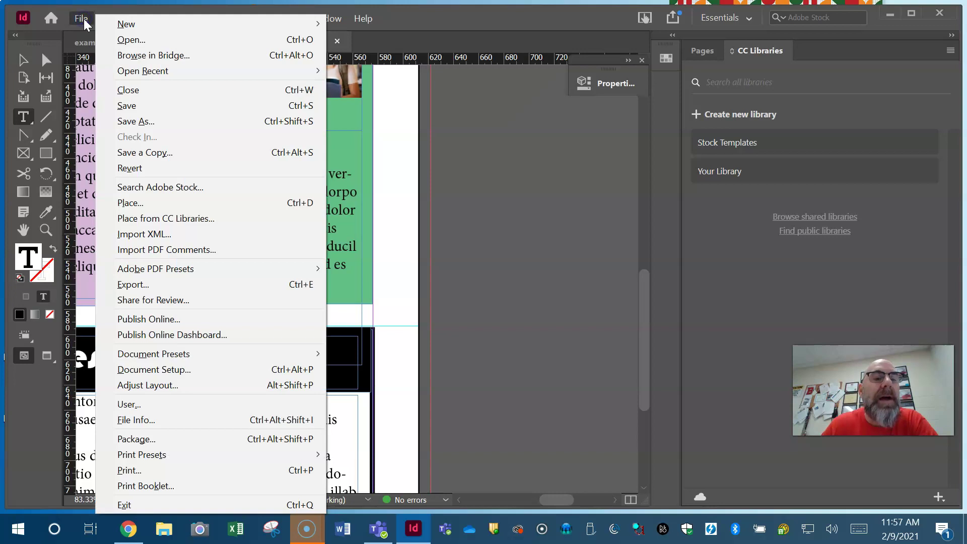
{"action": "left_click", "coordinate": [171, 284]}
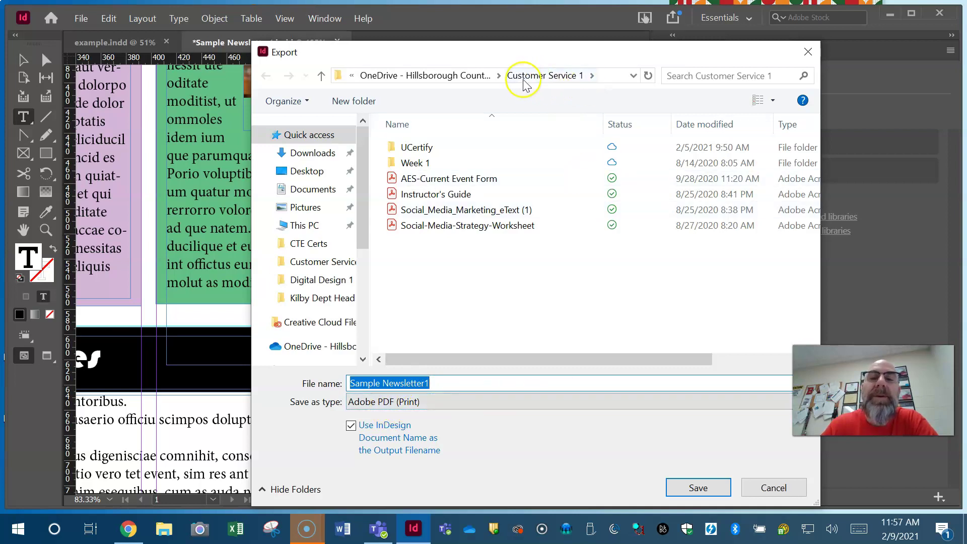
{"action": "left_click", "coordinate": [457, 76]}
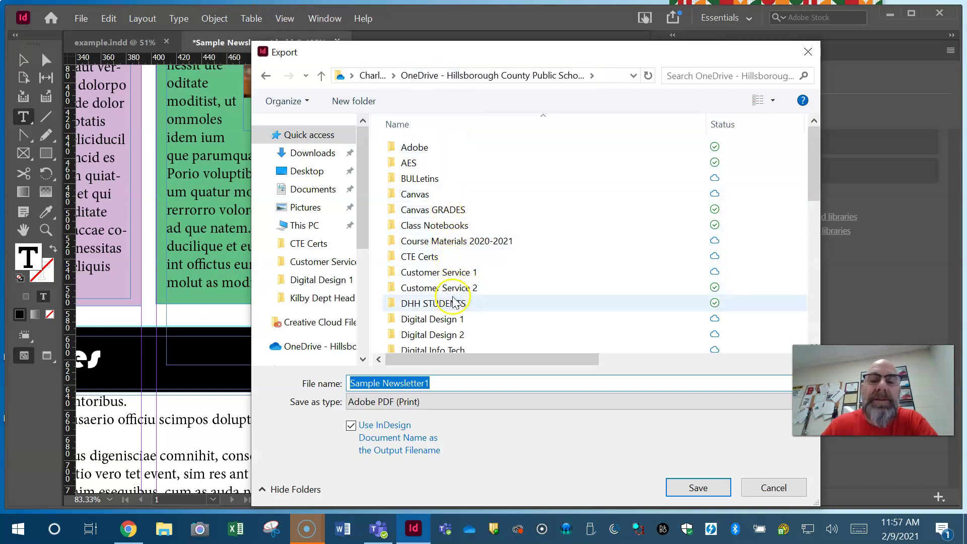
{"action": "left_click", "coordinate": [454, 324]}
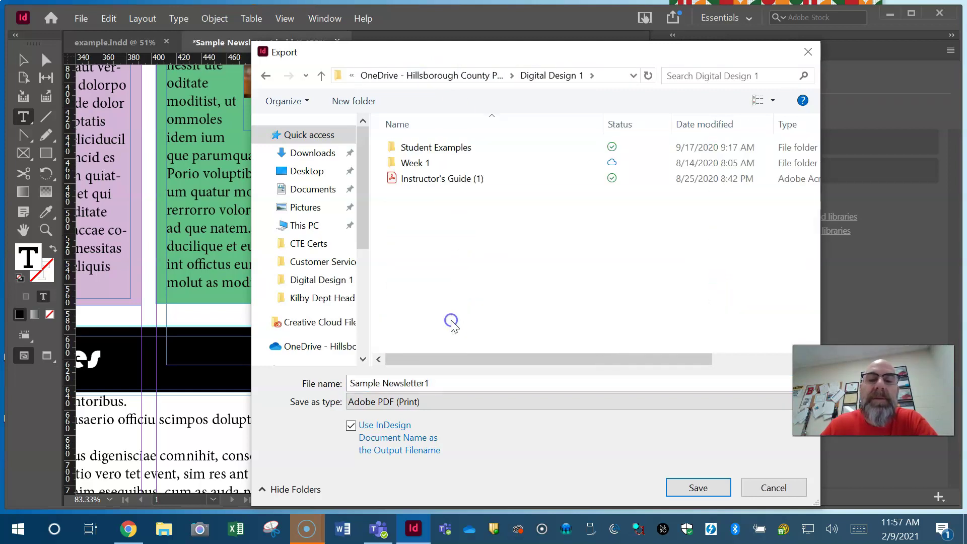
{"action": "left_click", "coordinate": [696, 488]}
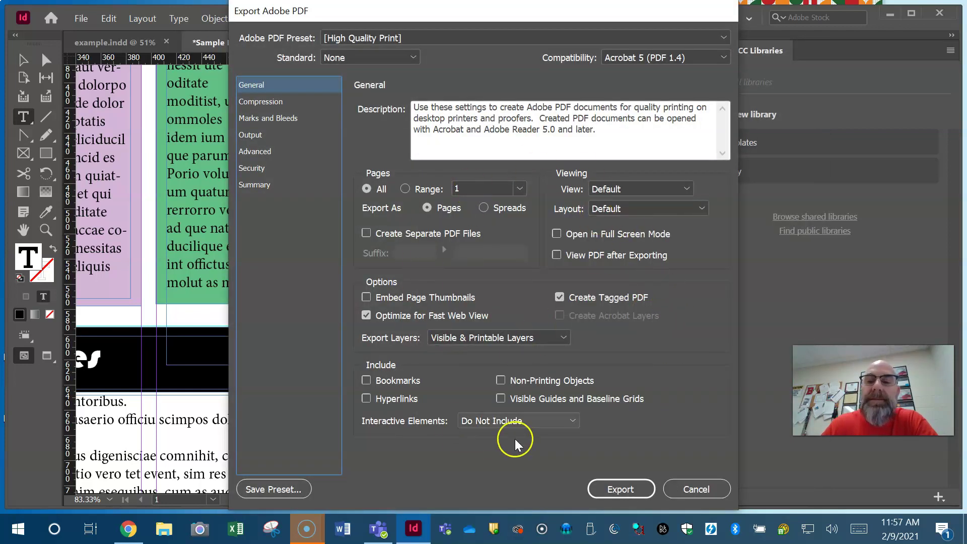
{"action": "left_click", "coordinate": [558, 256]}
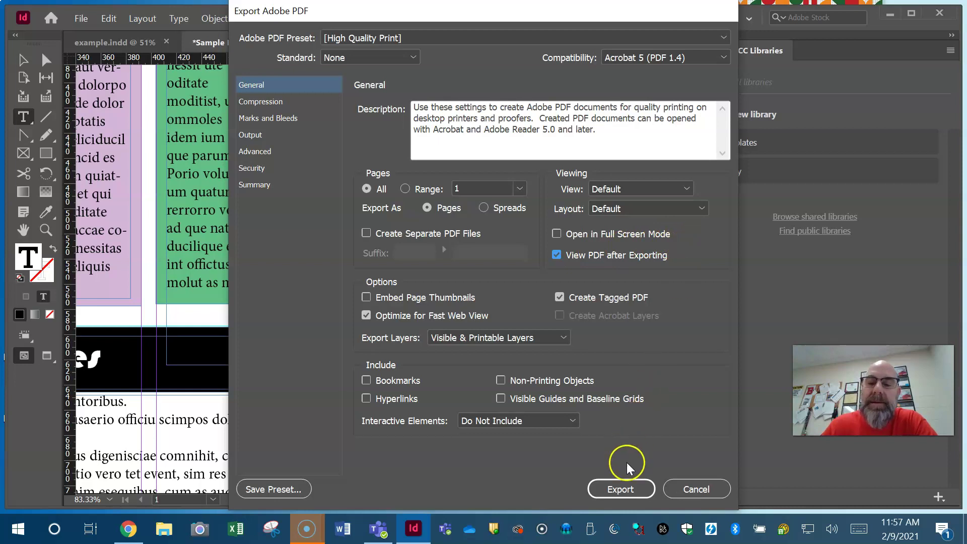
{"action": "left_click", "coordinate": [621, 489]}
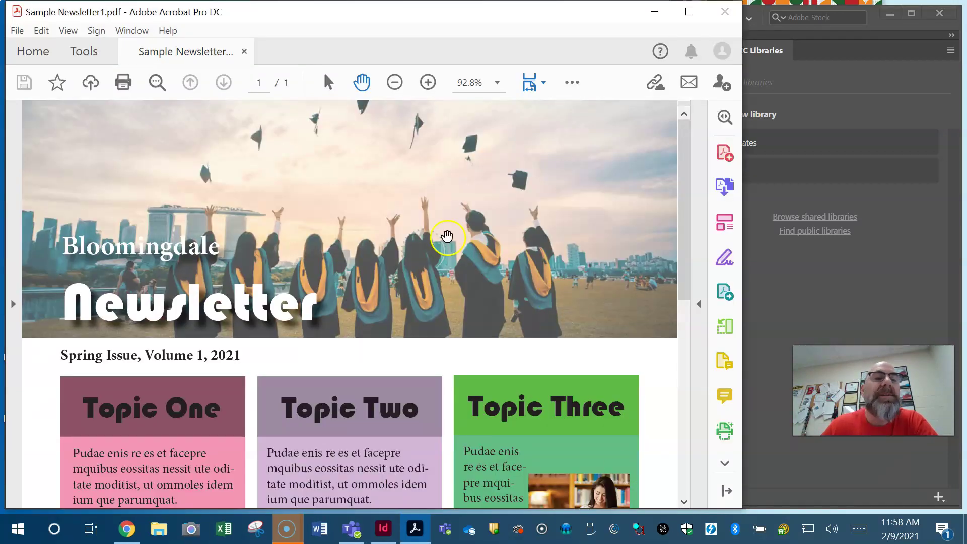
- Open Acrobat's View menu over the exported Sample Newsletter1 PDF
{"action": "left_click", "coordinate": [70, 32]}
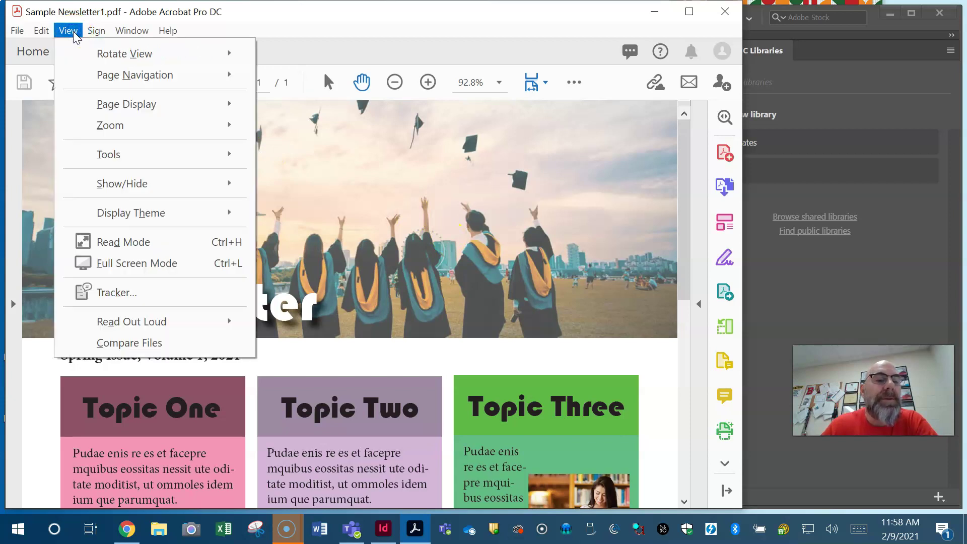
- Show the newsletter PDF in Acrobat's Full Screen Mode
{"action": "left_click", "coordinate": [178, 265]}
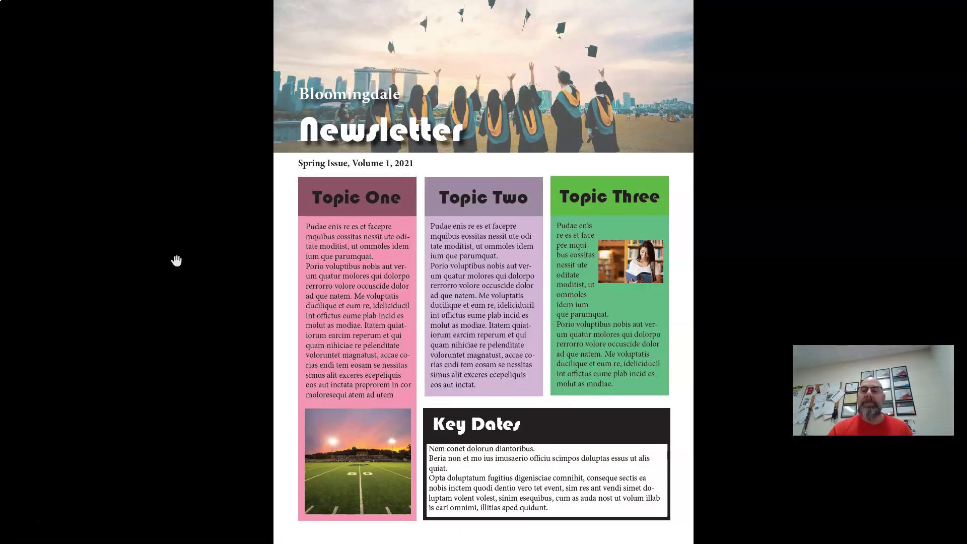